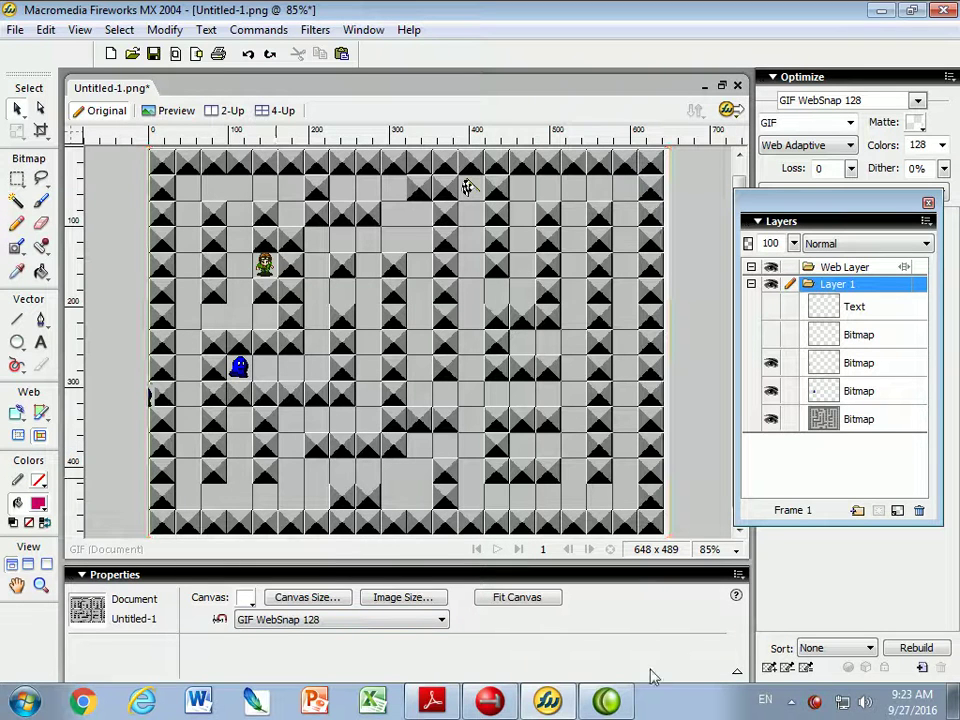
# Step: Switch to Game Maker and review objMonsterUD's Create movement and the actions of its objPerson and objWall collision events
pyautogui.click(436, 702)
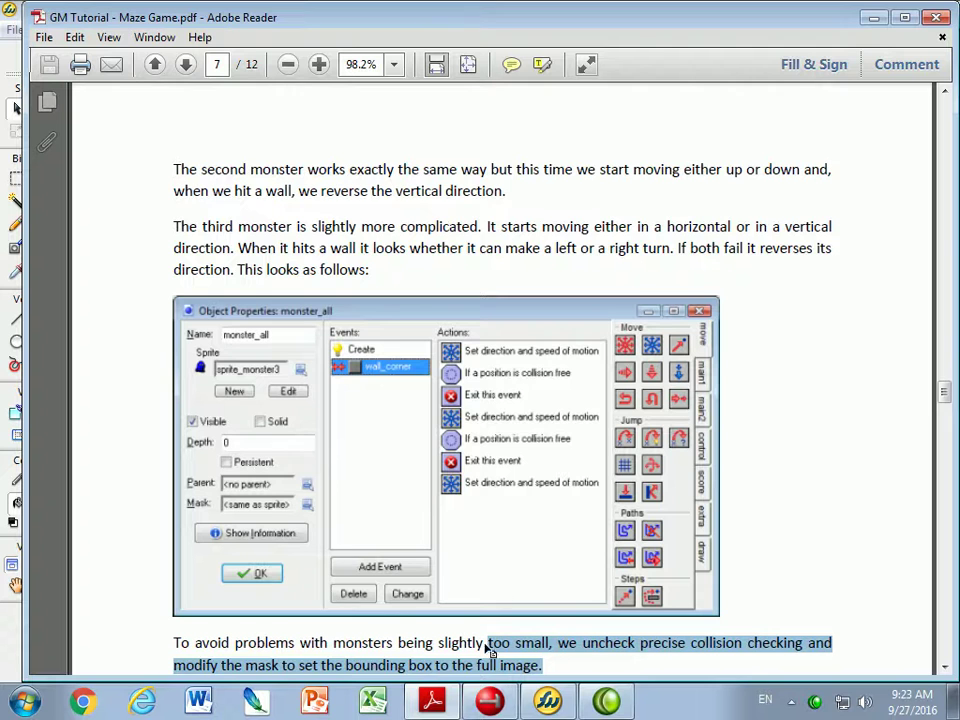
pyautogui.click(547, 702)
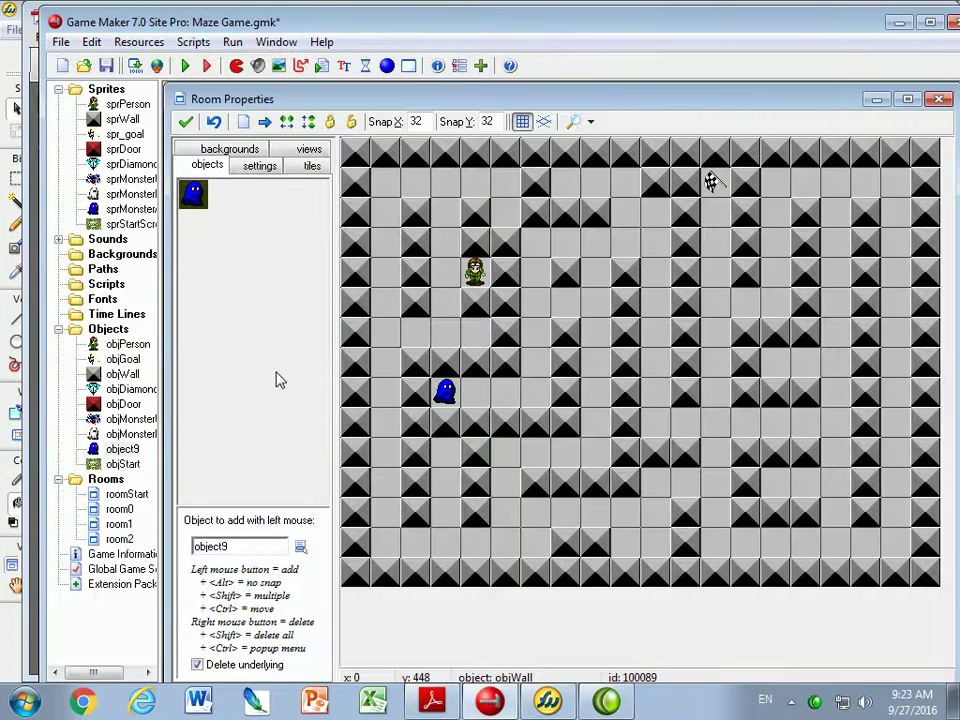
pyautogui.click(122, 420)
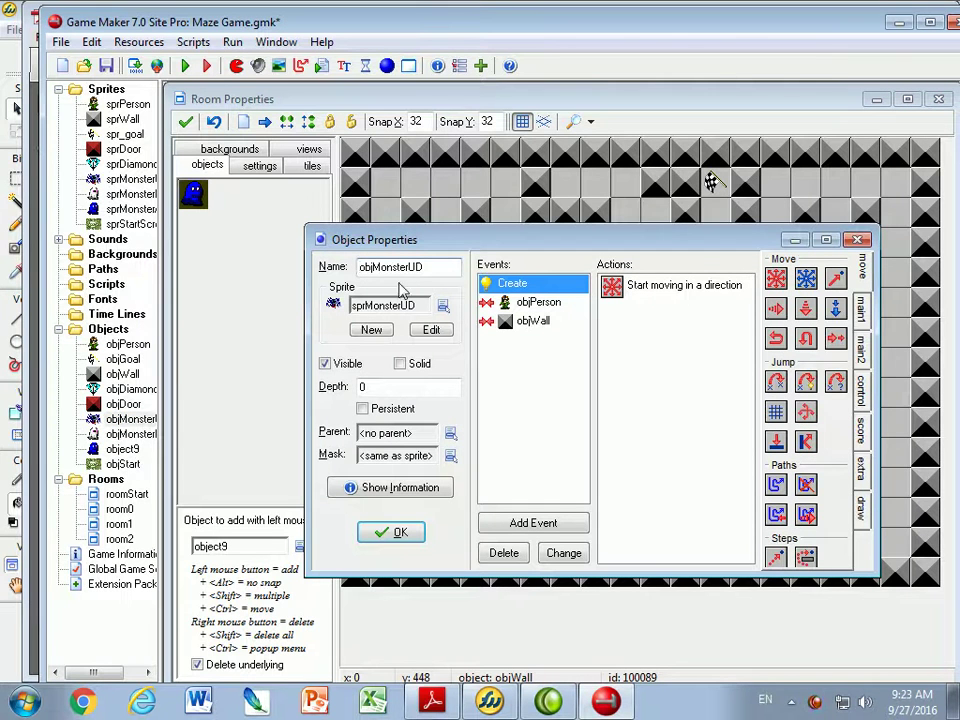
pyautogui.doubleClick(660, 285)
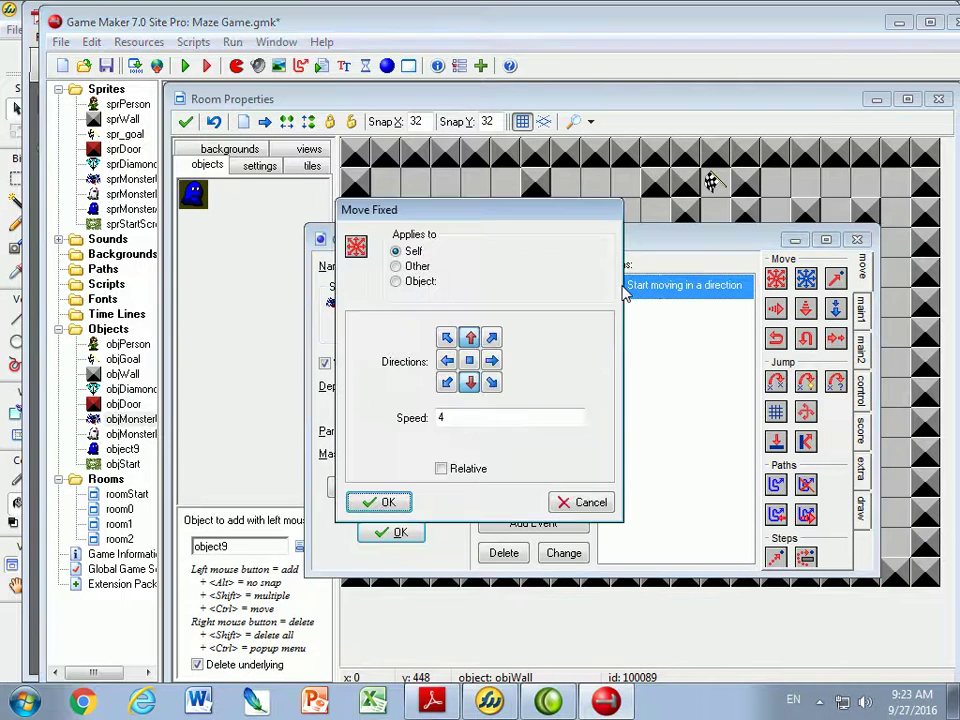
pyautogui.click(390, 504)
pyautogui.click(532, 321)
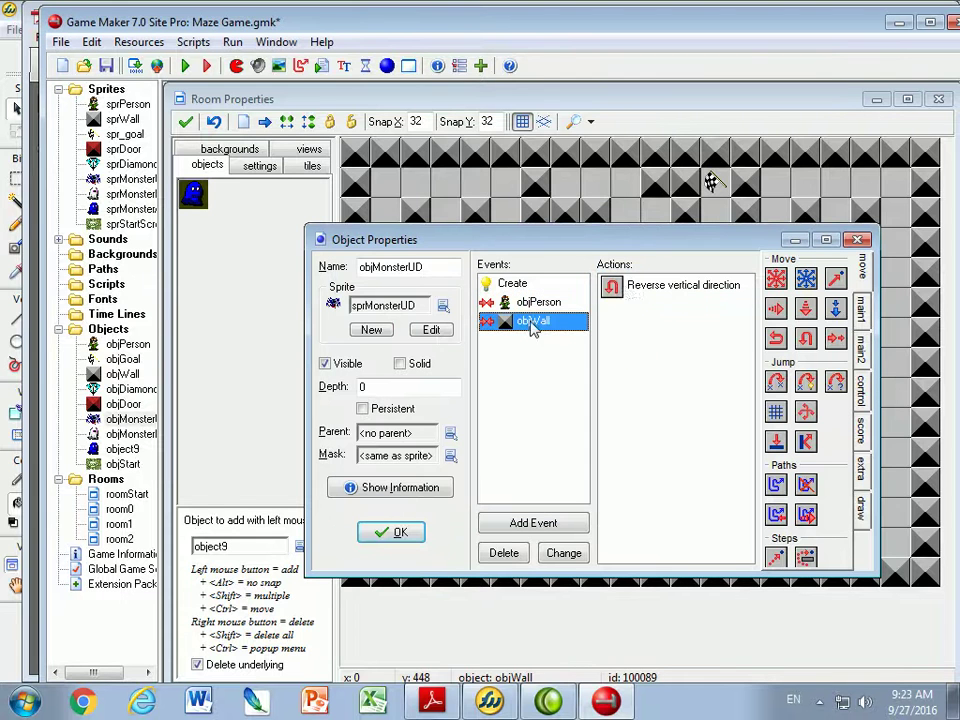
pyautogui.click(530, 302)
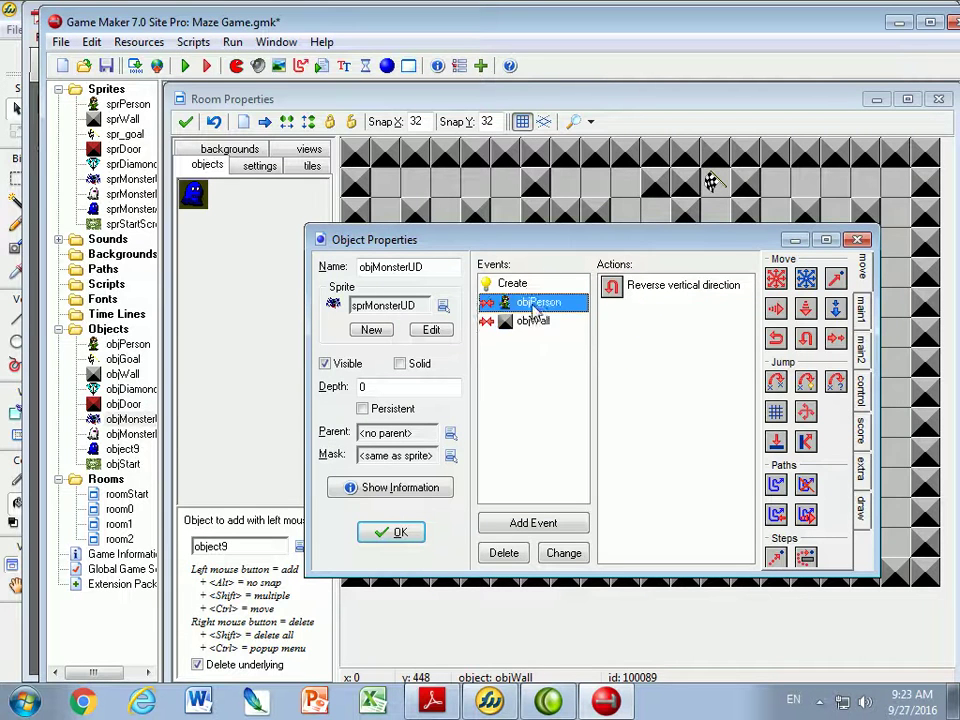
pyautogui.click(385, 532)
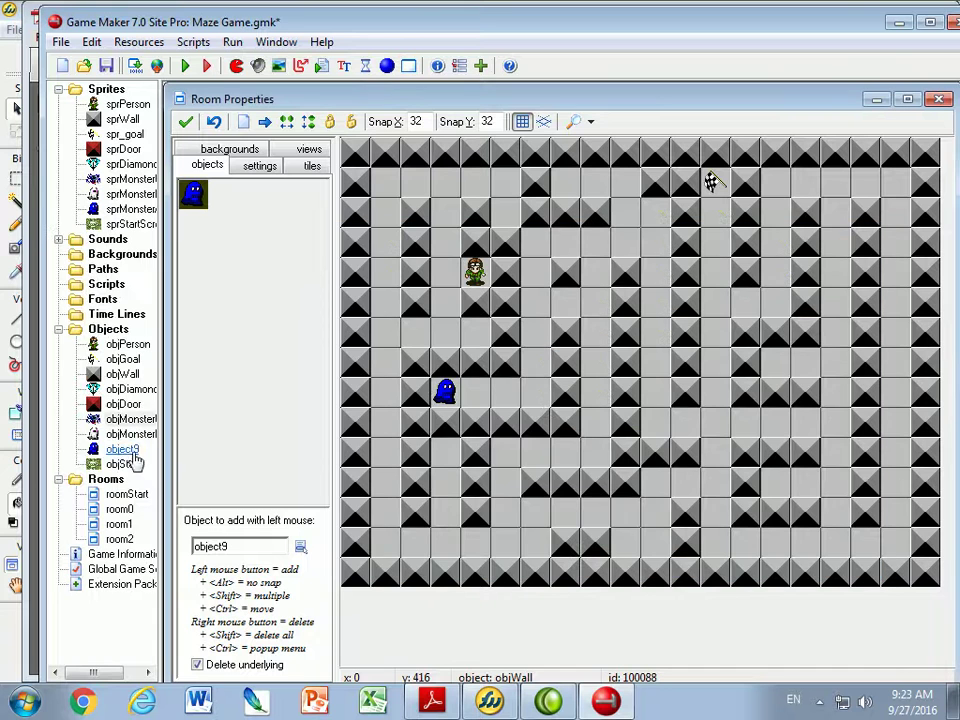
# Step: Permanently delete object9 from the game's objects
pyautogui.click(123, 450)
pyautogui.rightClick(123, 450)
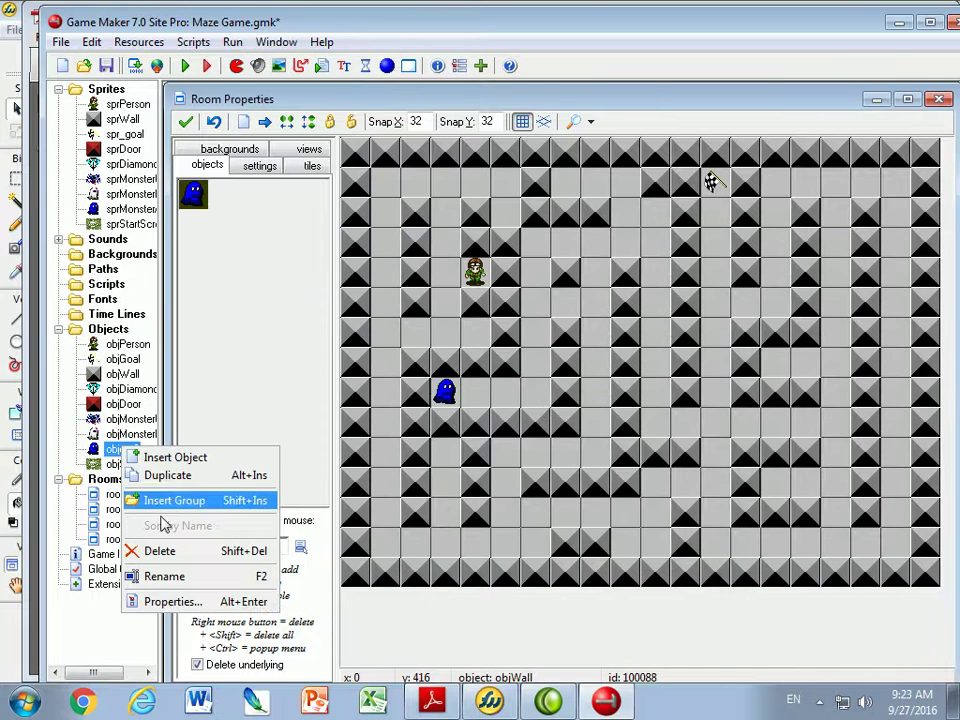
pyautogui.click(161, 551)
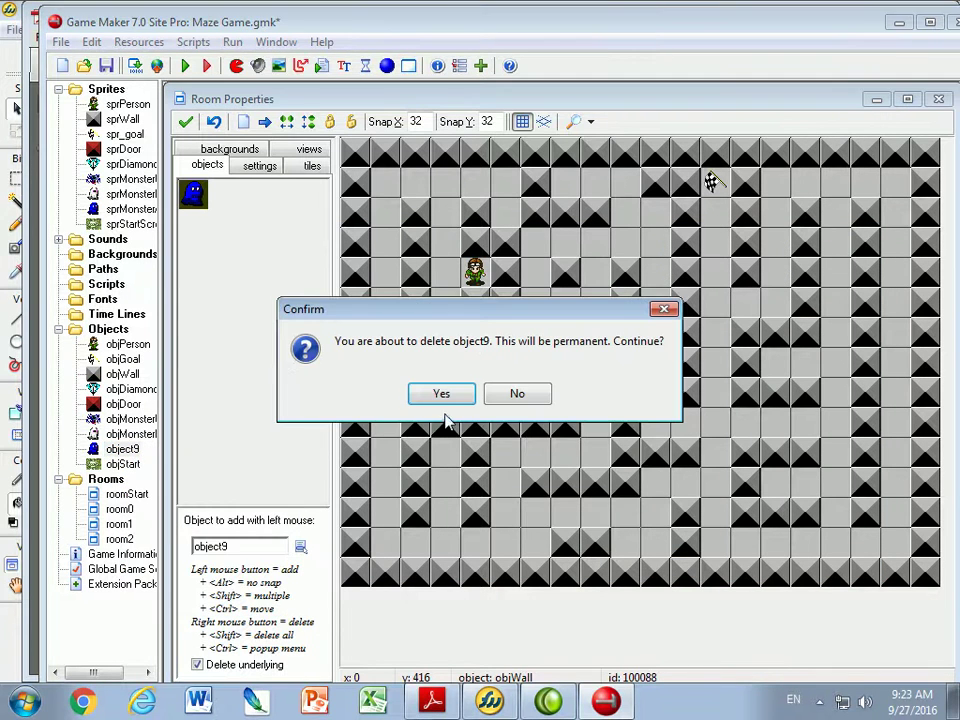
pyautogui.click(440, 395)
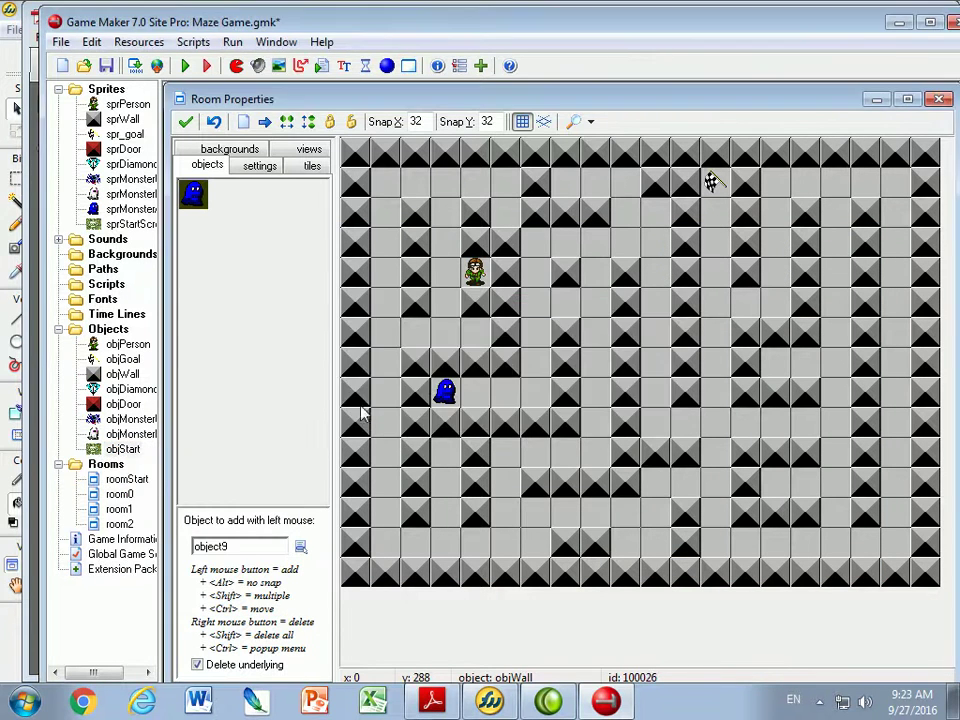
# Step: Review the directions and speed of the Create movement action in objMonsterLR
pyautogui.click(121, 434)
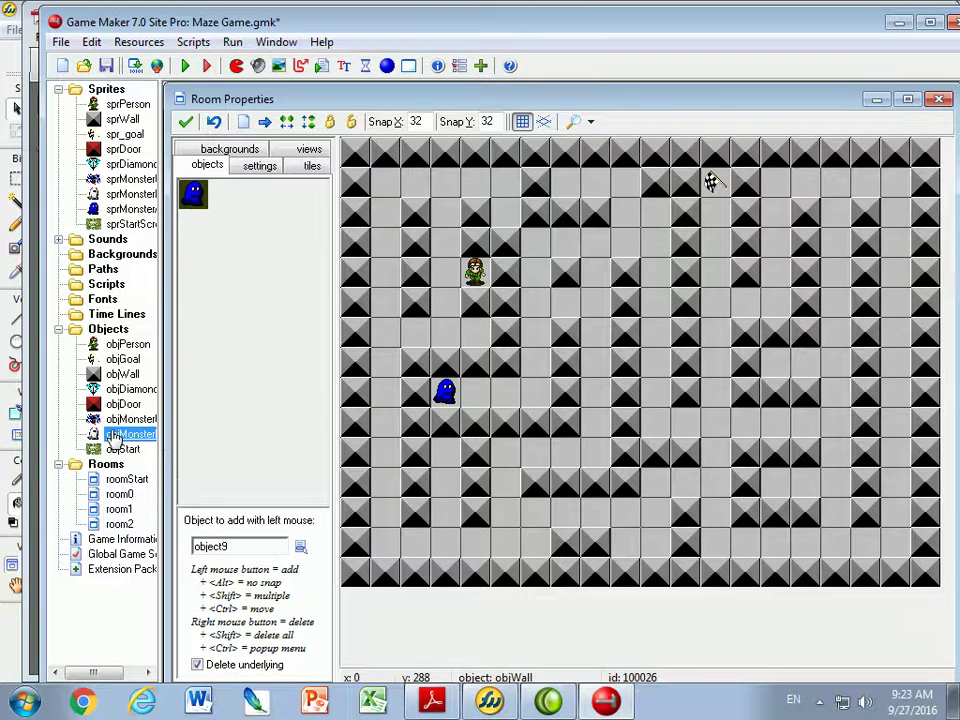
pyautogui.doubleClick(117, 437)
pyautogui.doubleClick(636, 312)
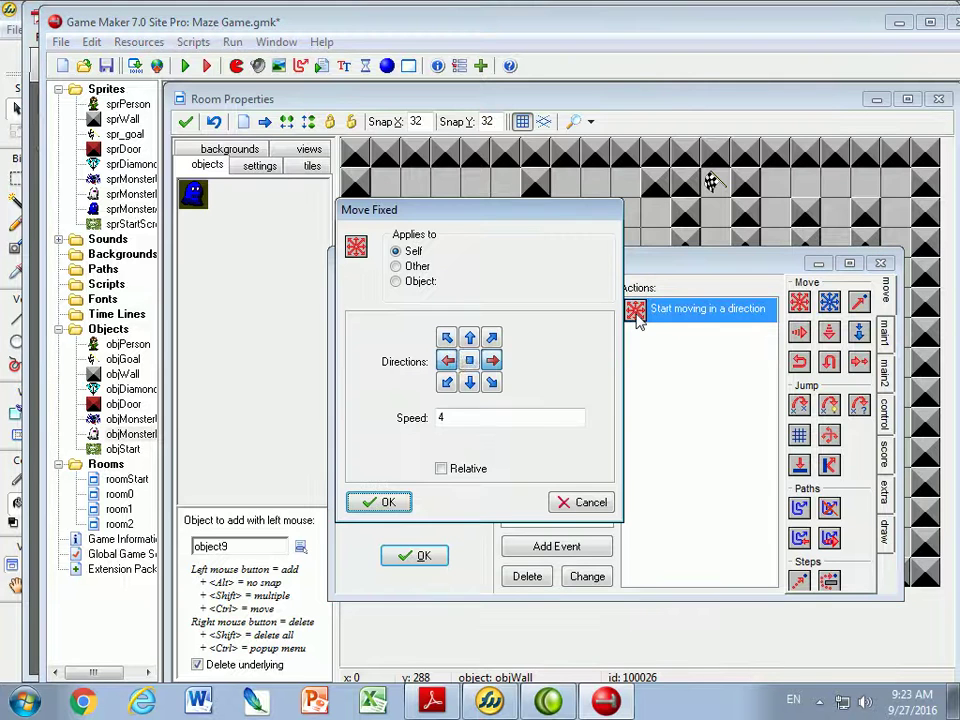
pyautogui.click(385, 502)
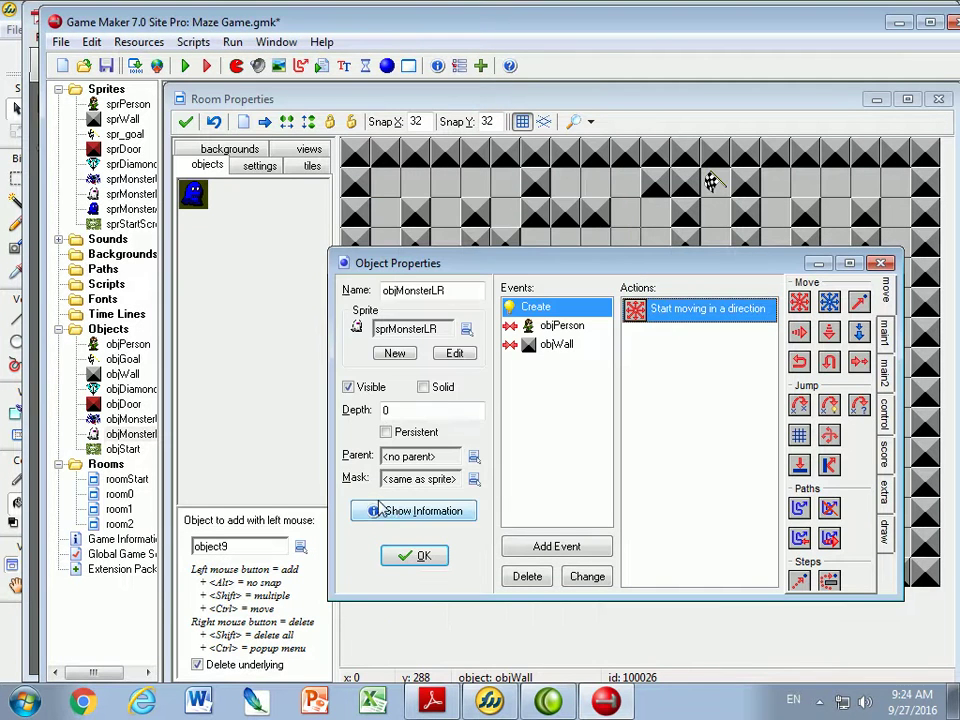
pyautogui.click(413, 558)
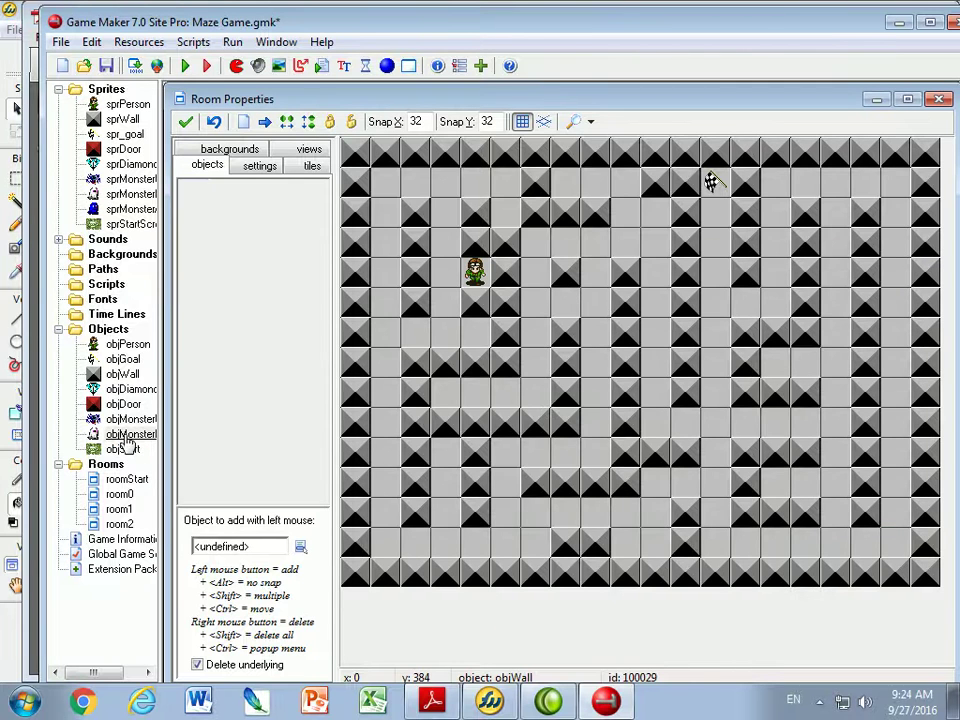
# Step: Create objMonsterAll as a duplicate of objMonsterLR that uses the sprMonsterAll sprite
pyautogui.rightClick(121, 436)
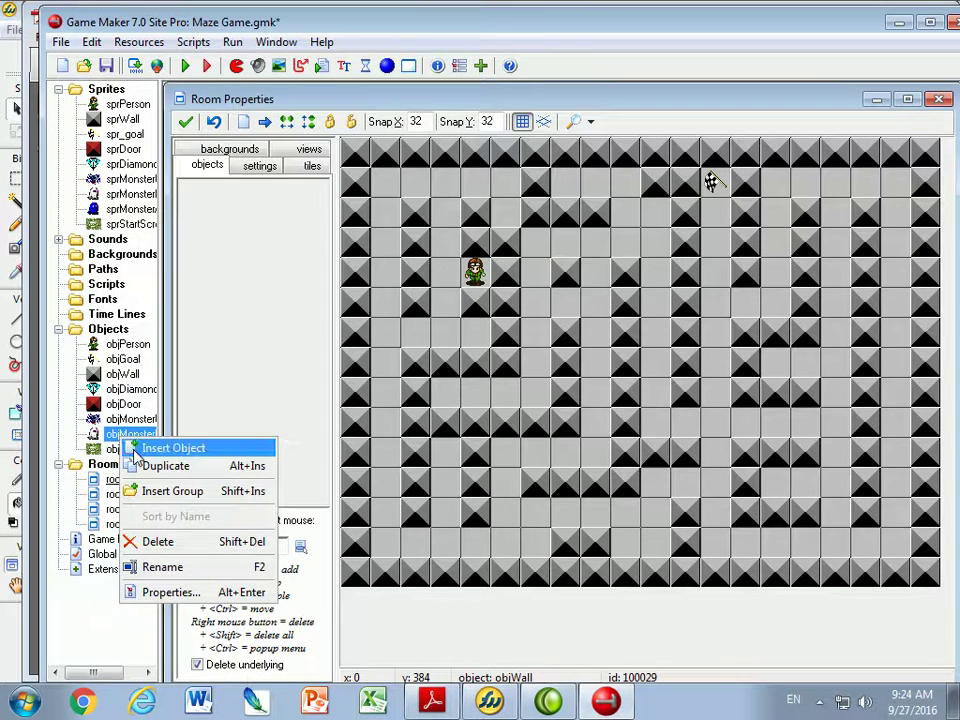
pyautogui.click(168, 466)
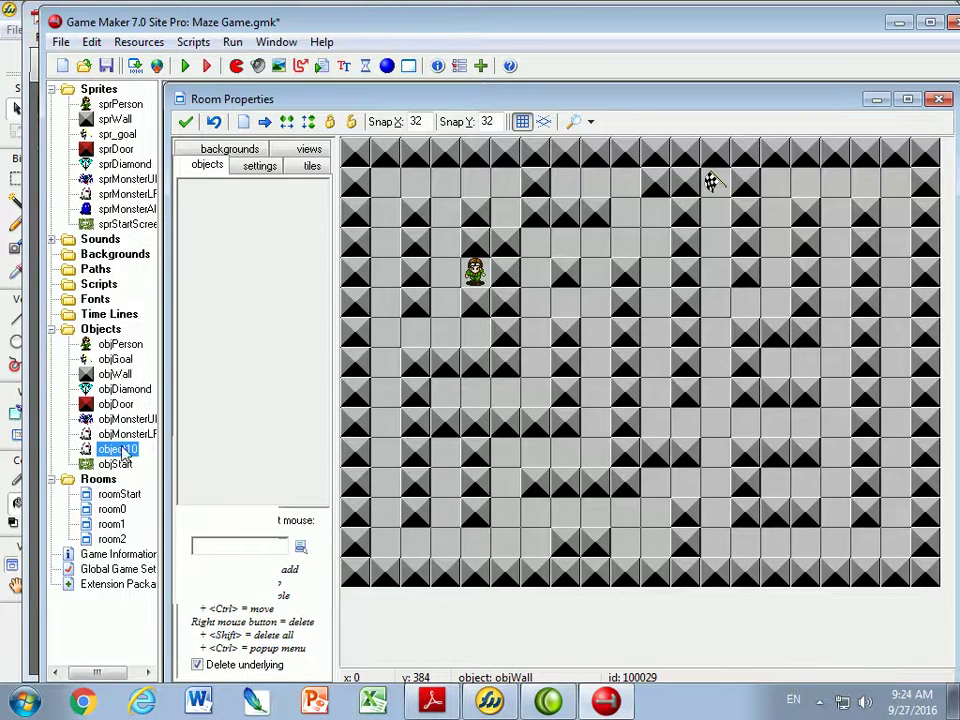
pyautogui.doubleClick(120, 451)
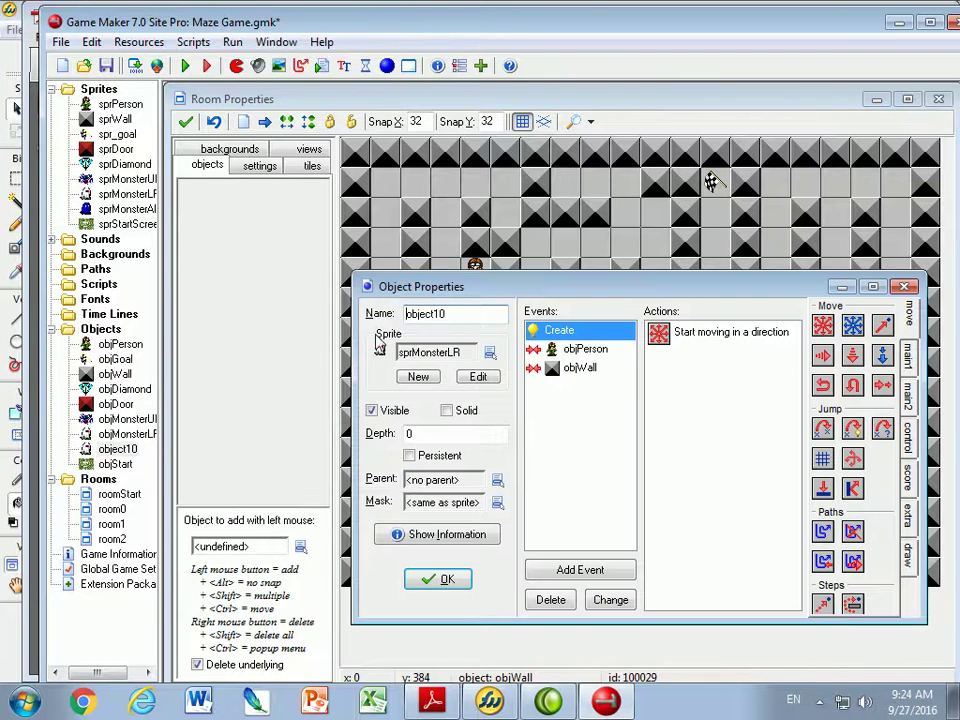
pyautogui.moveTo(453, 312); pyautogui.dragTo(377, 318)
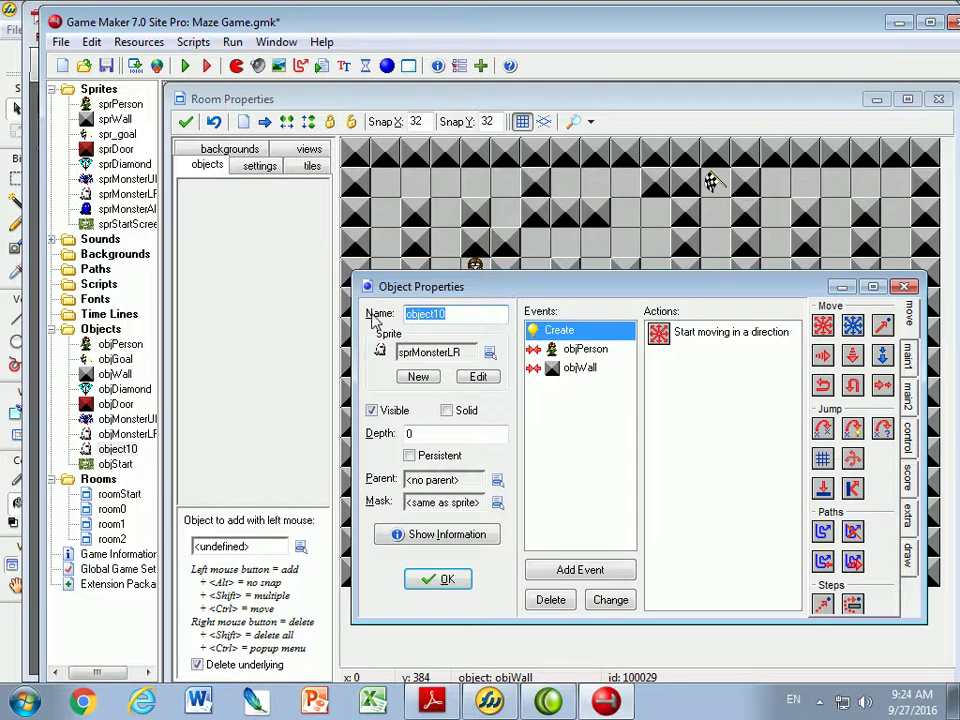
pyautogui.write('objMonsterAll')
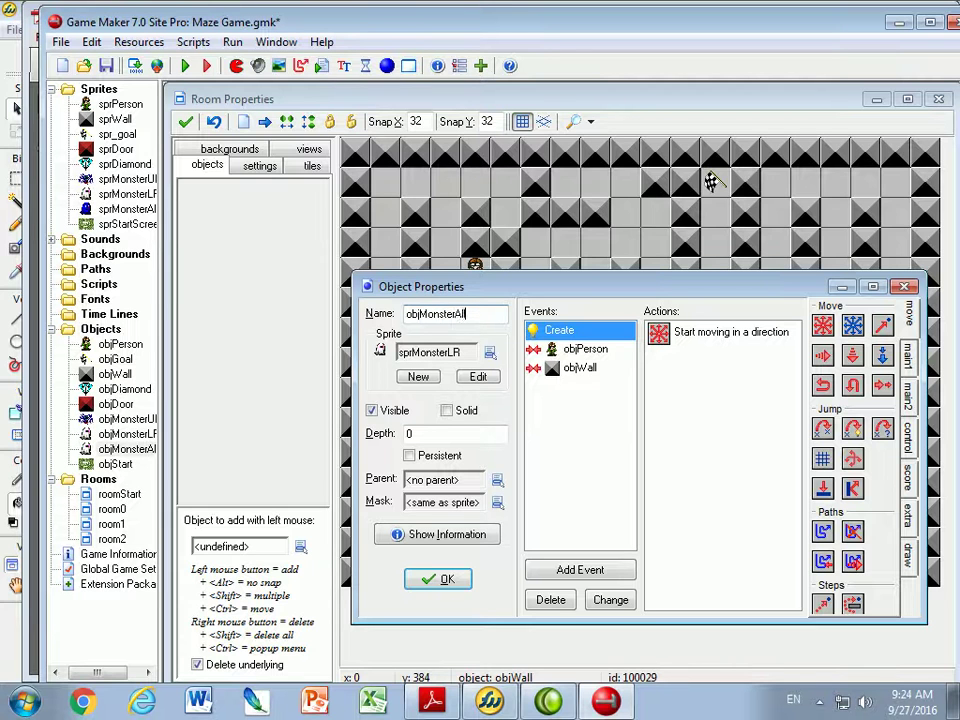
pyautogui.click(490, 352)
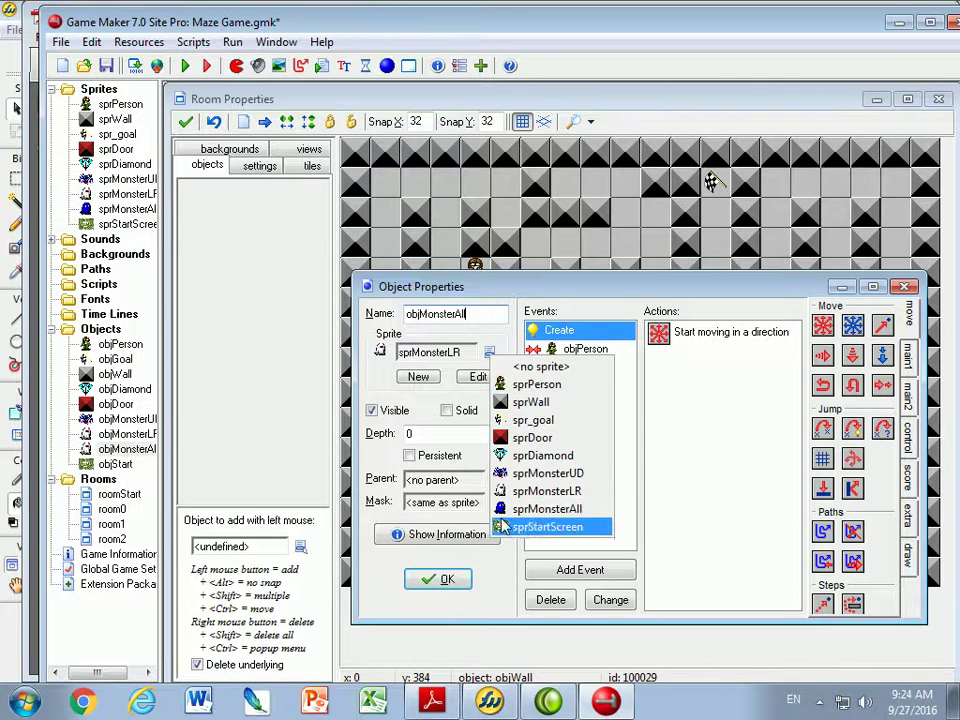
pyautogui.click(537, 509)
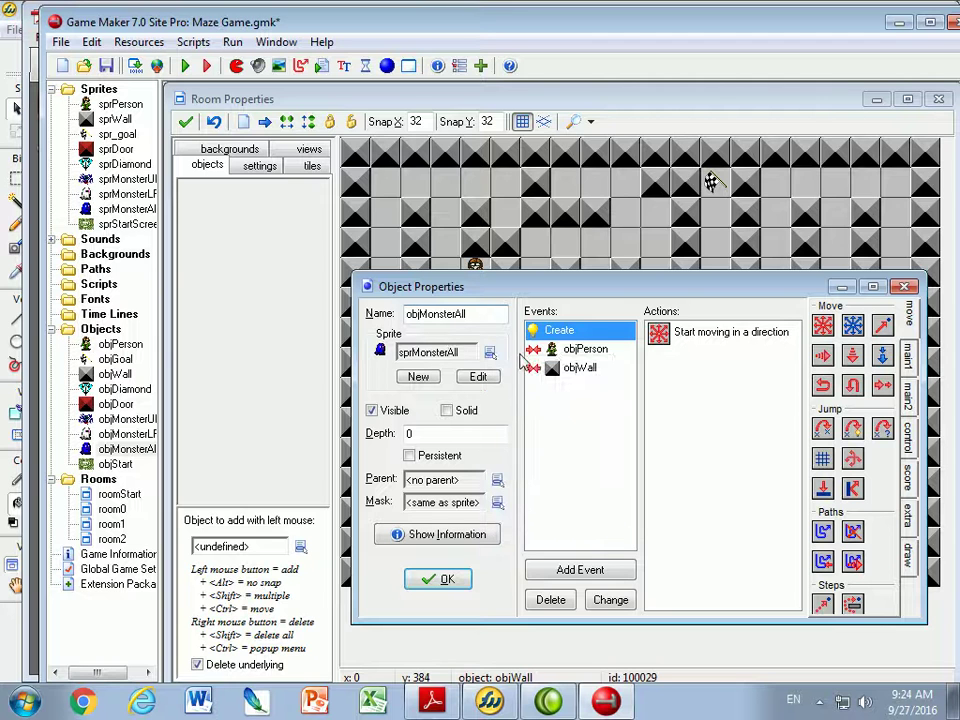
# Step: Review objMonsterAll's Create movement settings and the action of its objPerson collision event
pyautogui.doubleClick(660, 336)
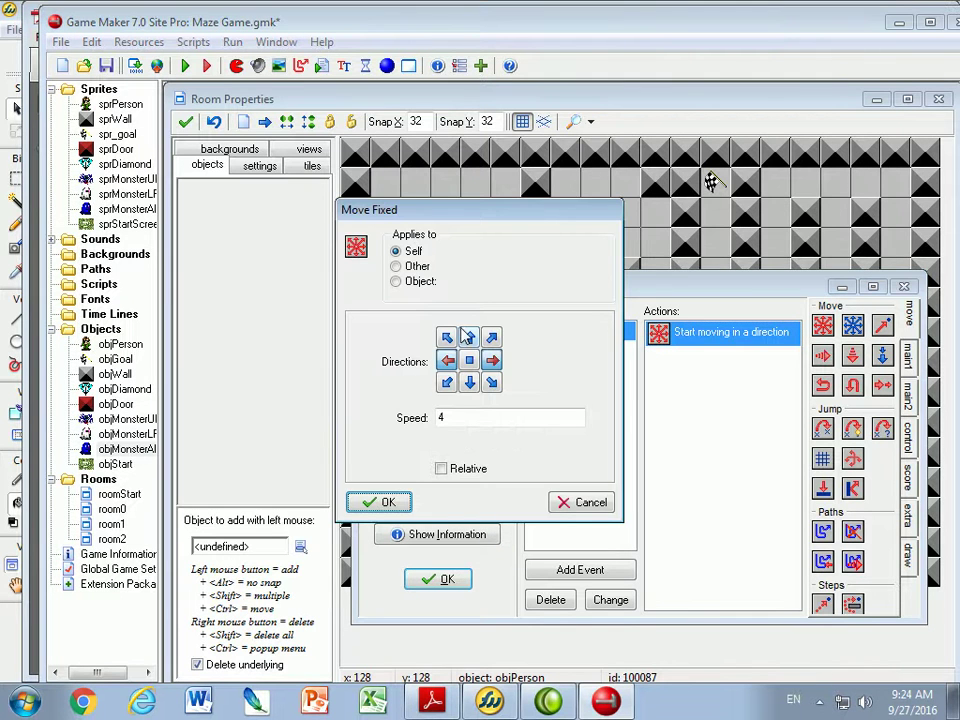
pyautogui.click(362, 502)
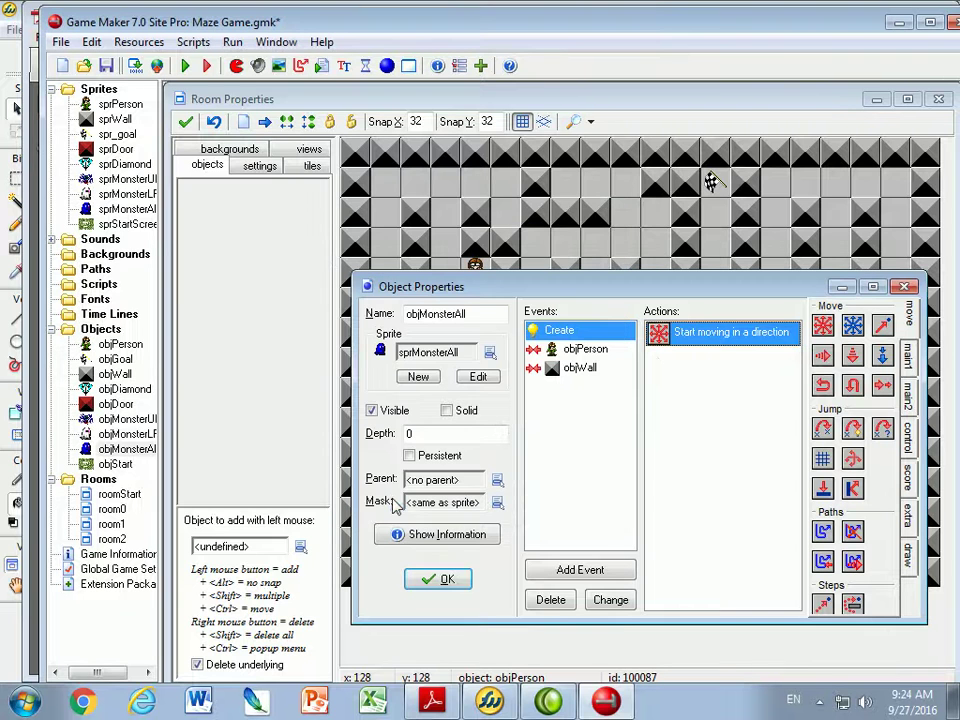
pyautogui.click(594, 354)
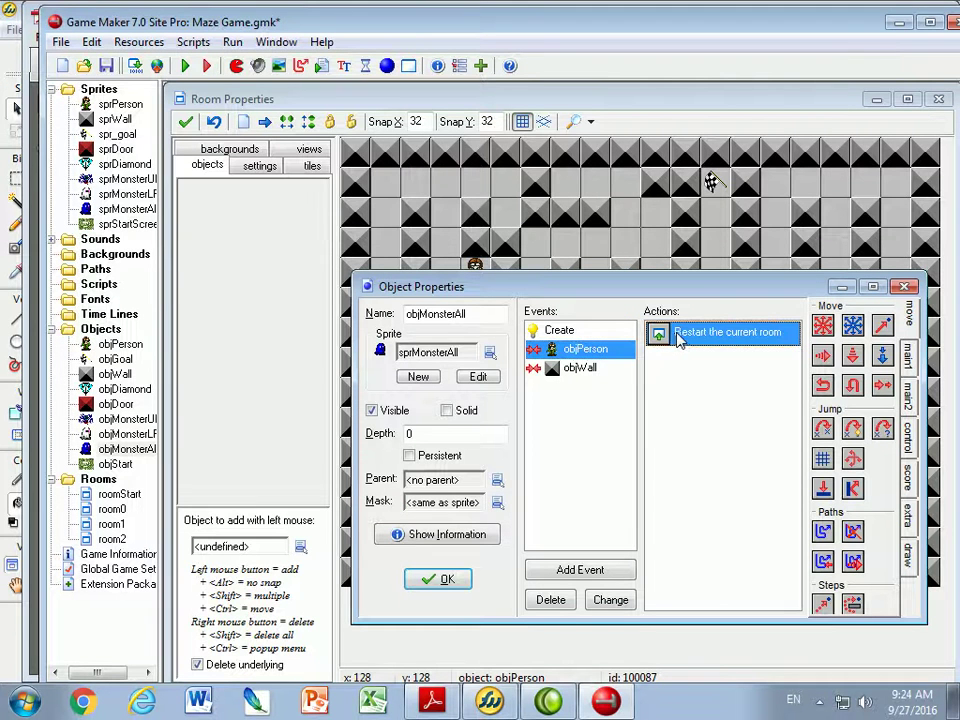
# Step: Delete the Reverse horizontal direction action from objMonsterAll's objWall collision event
pyautogui.click(572, 368)
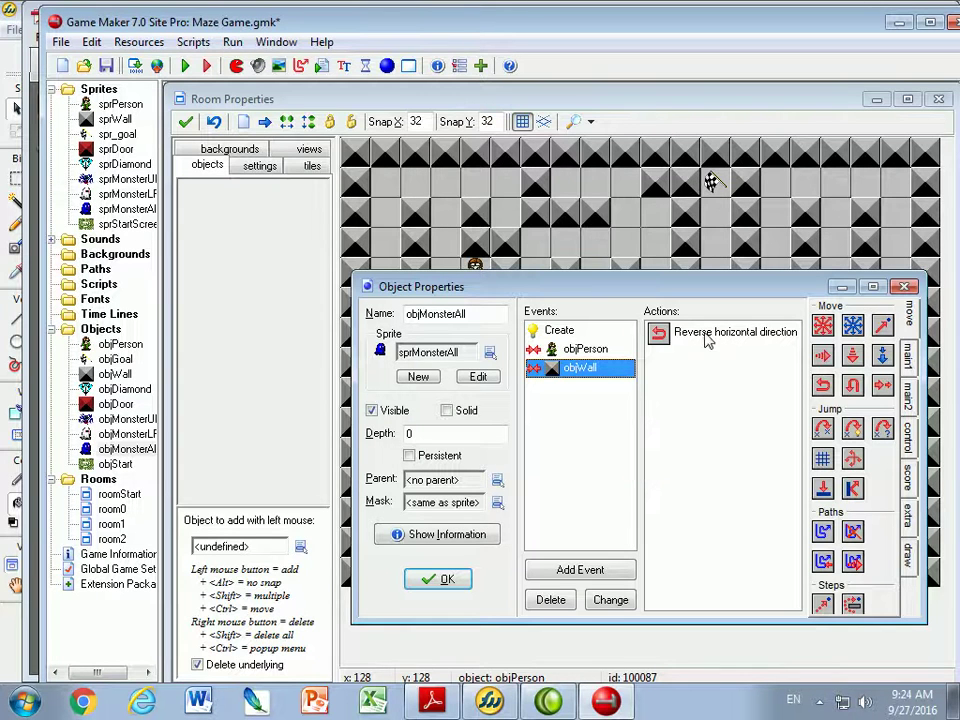
pyautogui.click(745, 336)
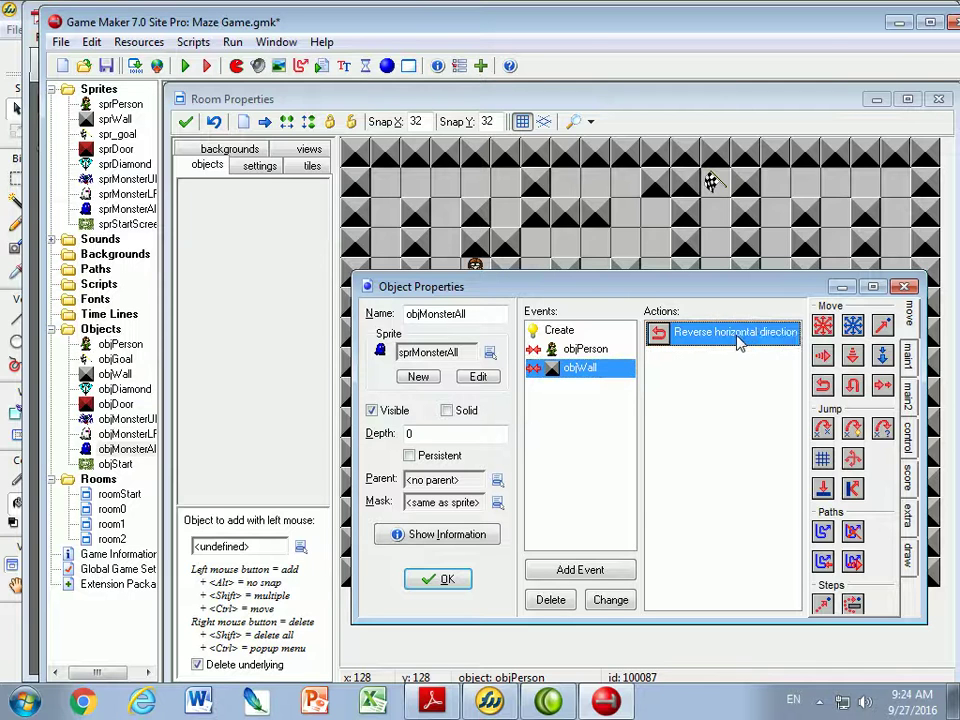
pyautogui.rightClick(738, 342)
pyautogui.click(770, 445)
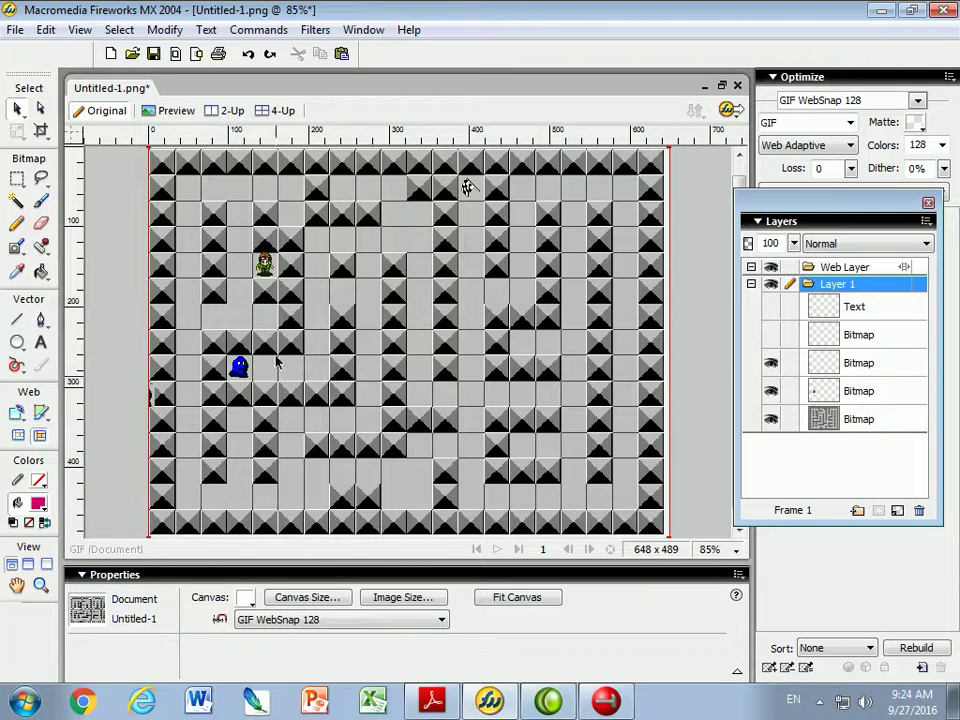
# Step: In the Fireworks maze diagram, show the hidden red arrow bitmap and place it beside the blue monster, at about X 137, Y 265
pyautogui.click(771, 335)
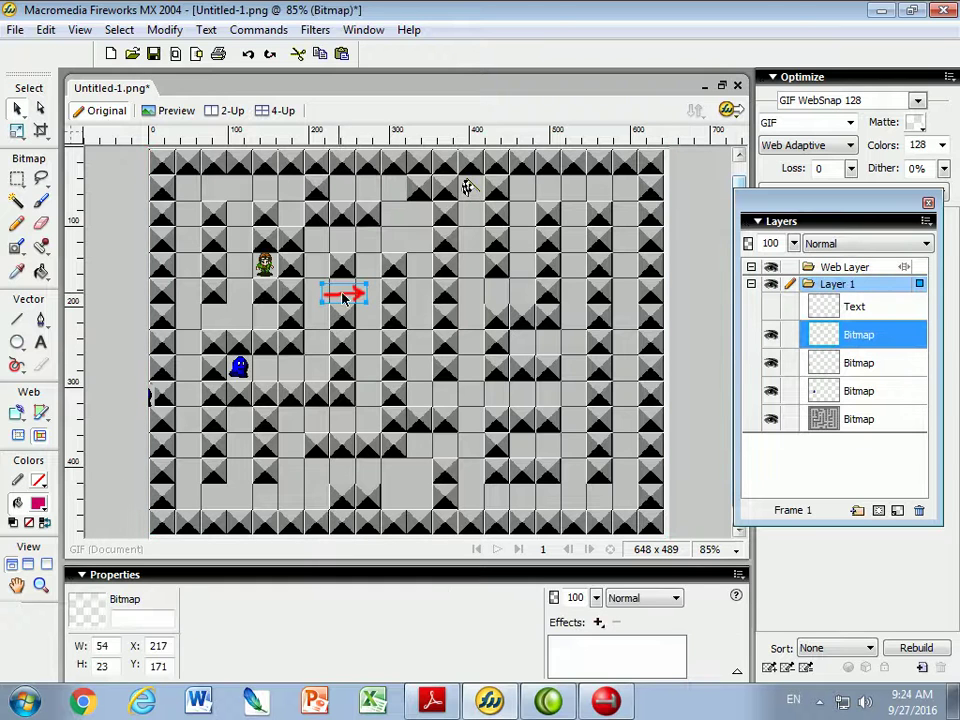
pyautogui.moveTo(297, 377); pyautogui.dragTo(275, 377)
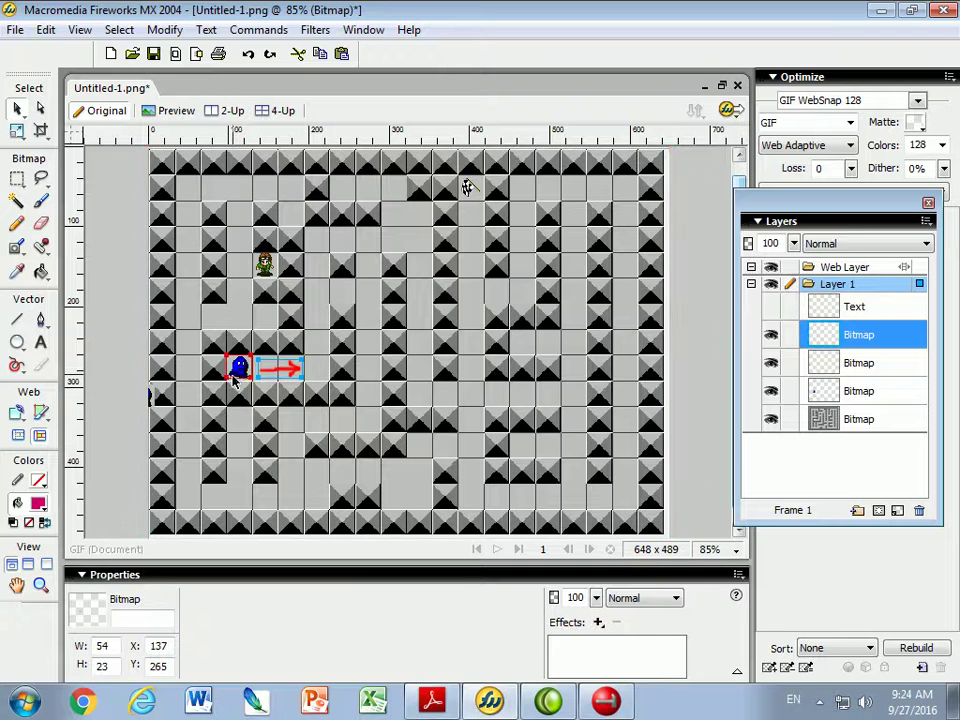
pyautogui.click(239, 369)
pyautogui.moveTo(239, 372); pyautogui.dragTo(242, 374)
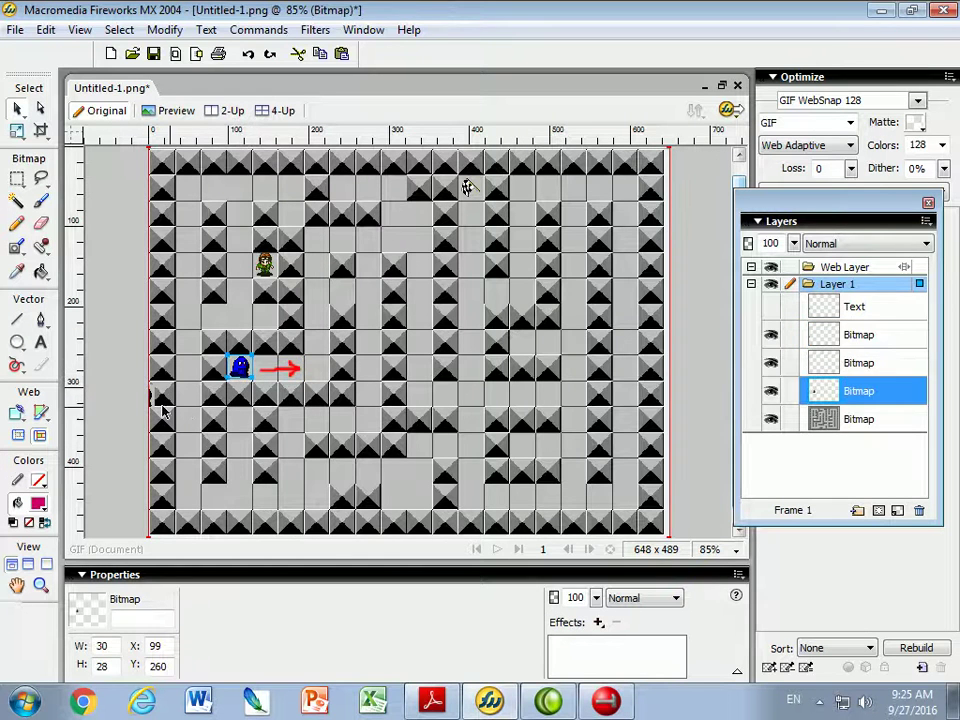
# Step: Place the second blue monster at the passage end beyond the red arrow, at about X 197, Y 261
pyautogui.moveTo(150, 398); pyautogui.dragTo(330, 374)
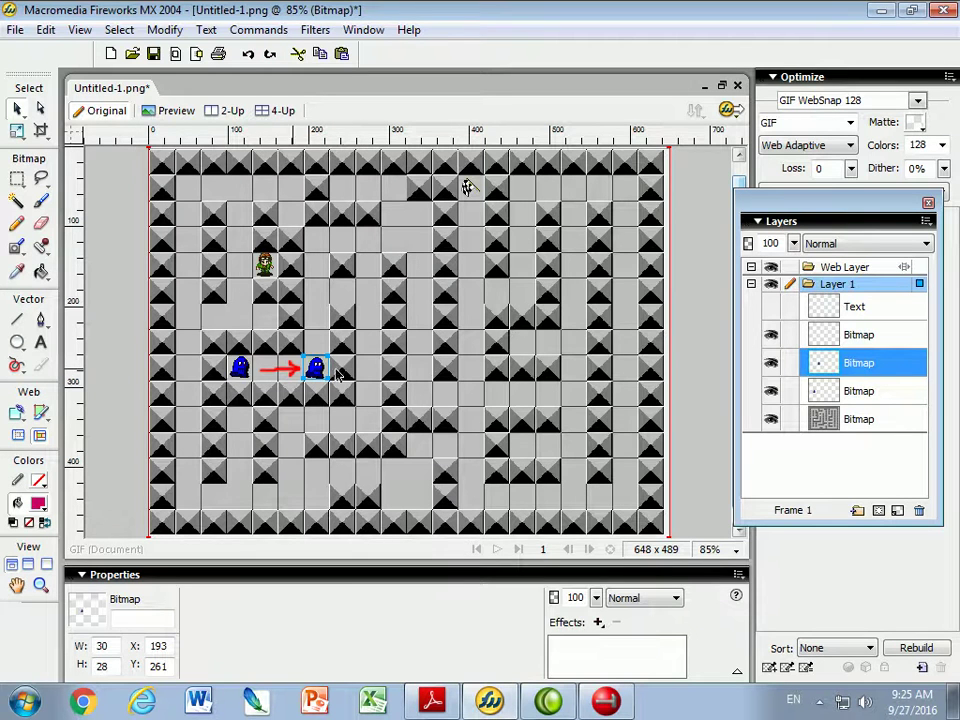
pyautogui.moveTo(316, 370)
pyautogui.mouseDown()
pyautogui.moveTo(300, 370)
pyautogui.moveTo(320, 372)
pyautogui.mouseUp()
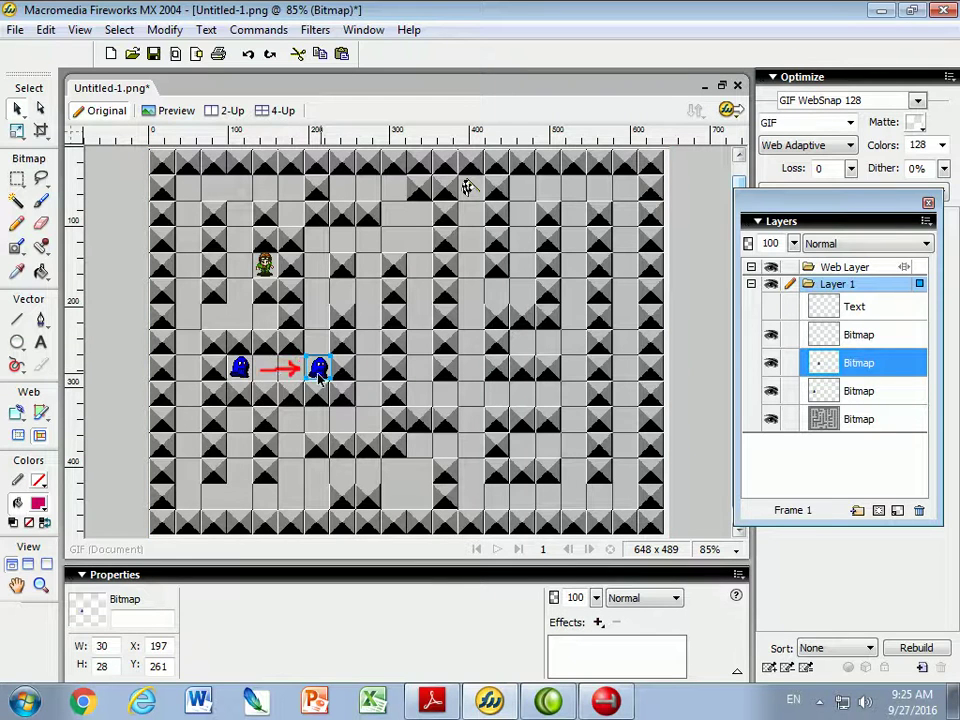
pyautogui.click(288, 375)
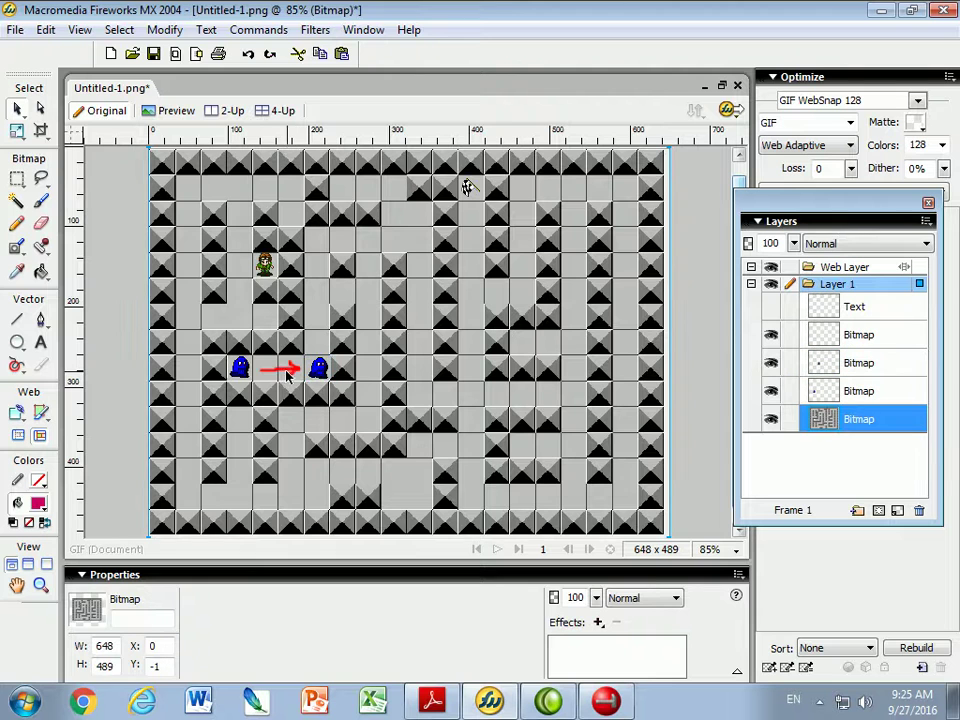
pyautogui.moveTo(266, 375)
pyautogui.mouseDown()
pyautogui.moveTo(272, 384)
pyautogui.moveTo(266, 377)
pyautogui.mouseUp()
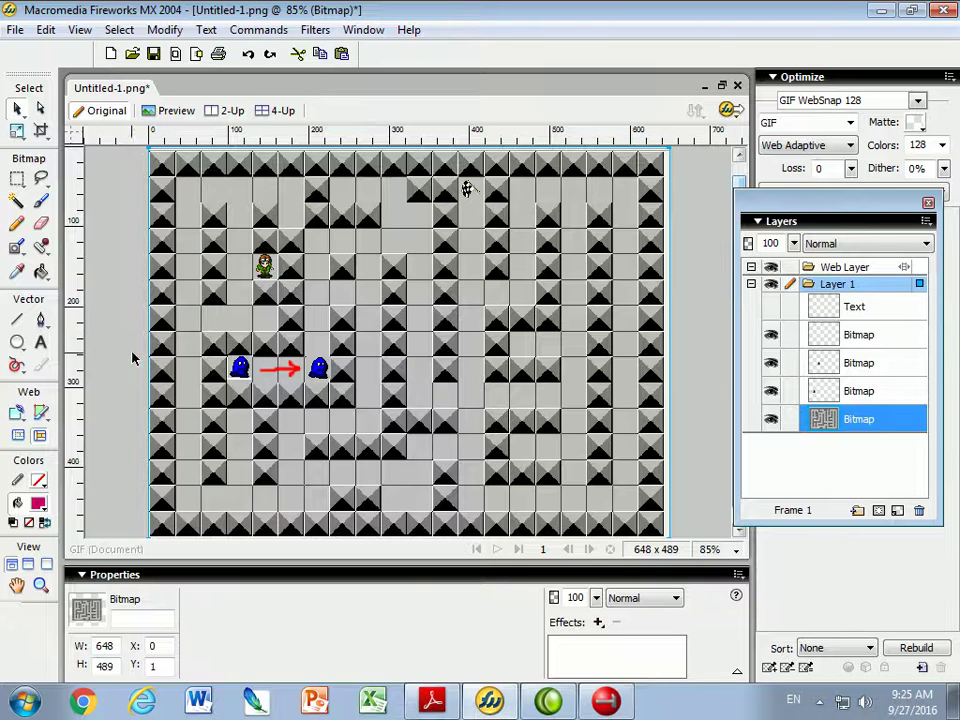
pyautogui.click(280, 372)
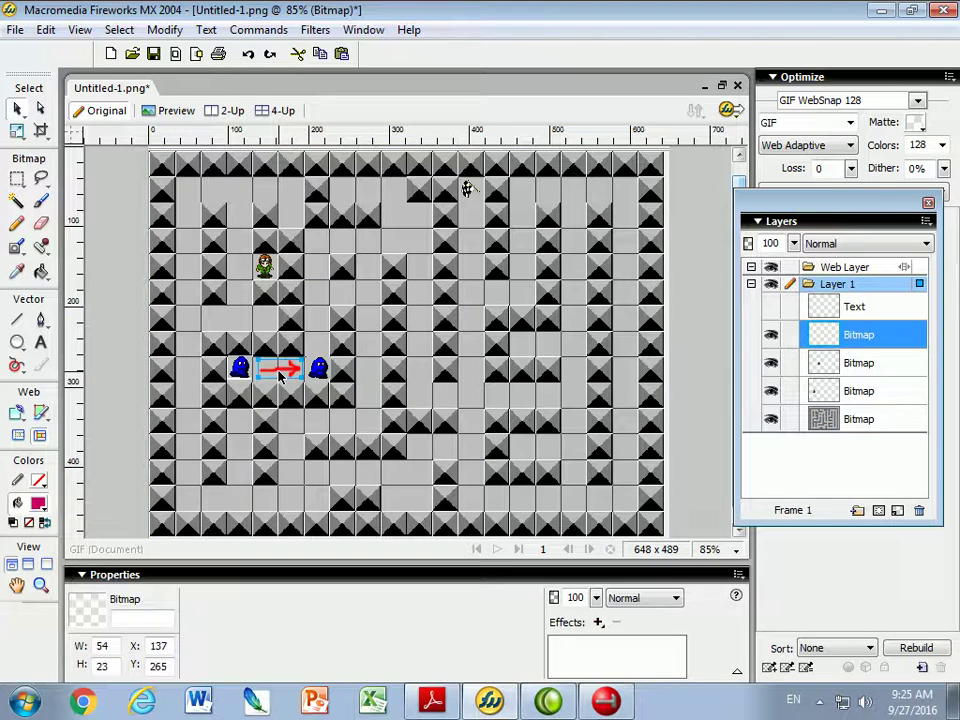
# Step: Duplicate the red arrow, rotate the copy to point upward, and place it over the second blue monster at about X 192, Y 235
pyautogui.hotkey('ctrl', 'shift', 'd')
pyautogui.moveTo(280, 372); pyautogui.dragTo(306, 375)
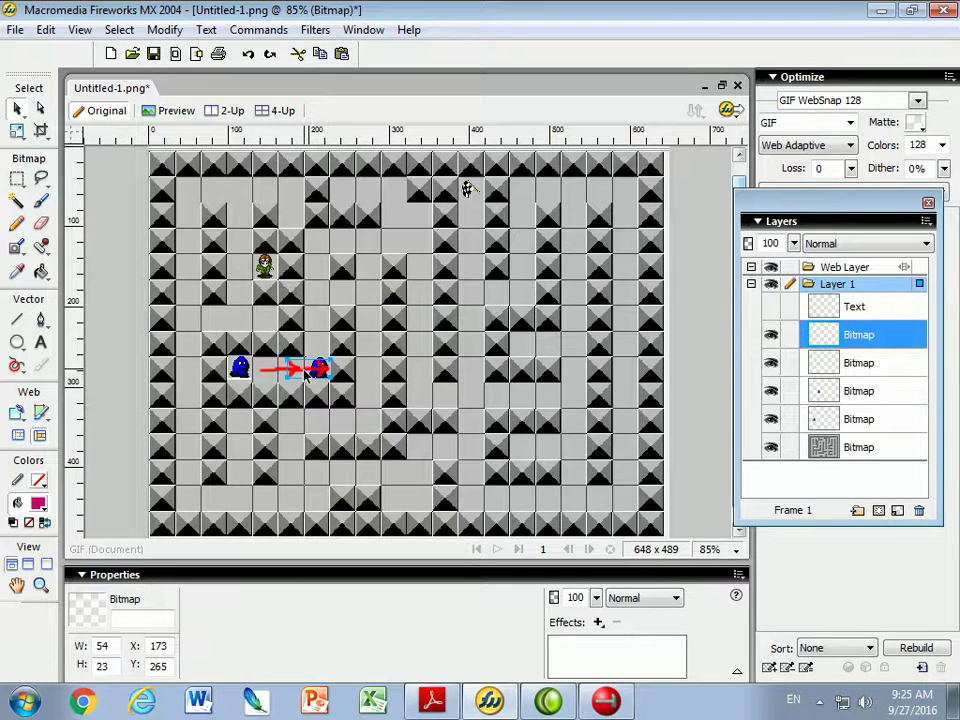
pyautogui.click(165, 29)
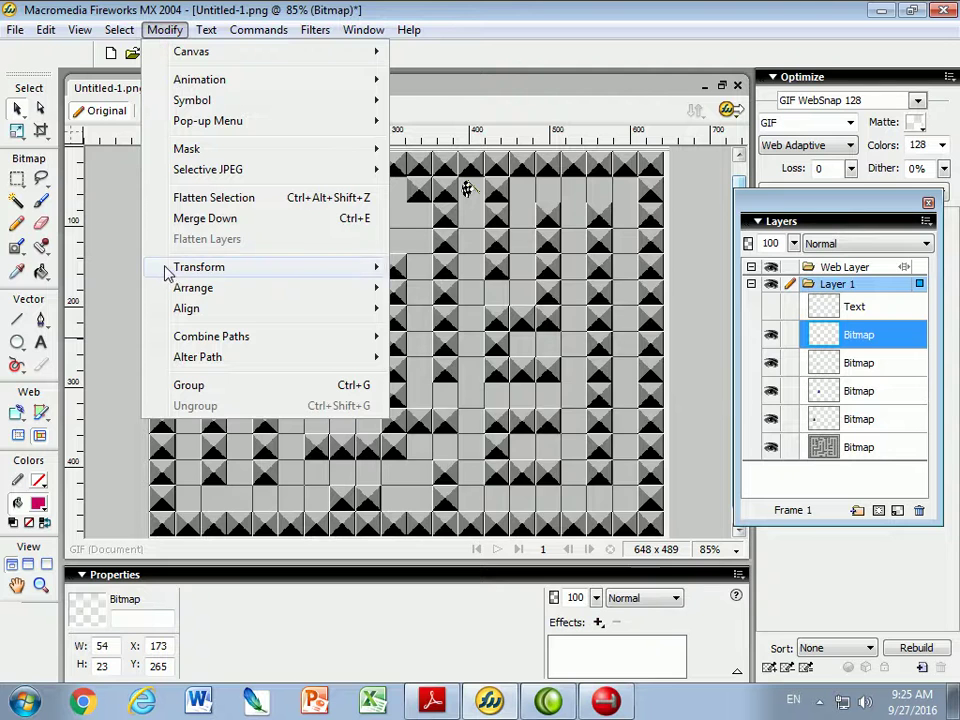
pyautogui.moveTo(170, 267)
pyautogui.click(450, 267)
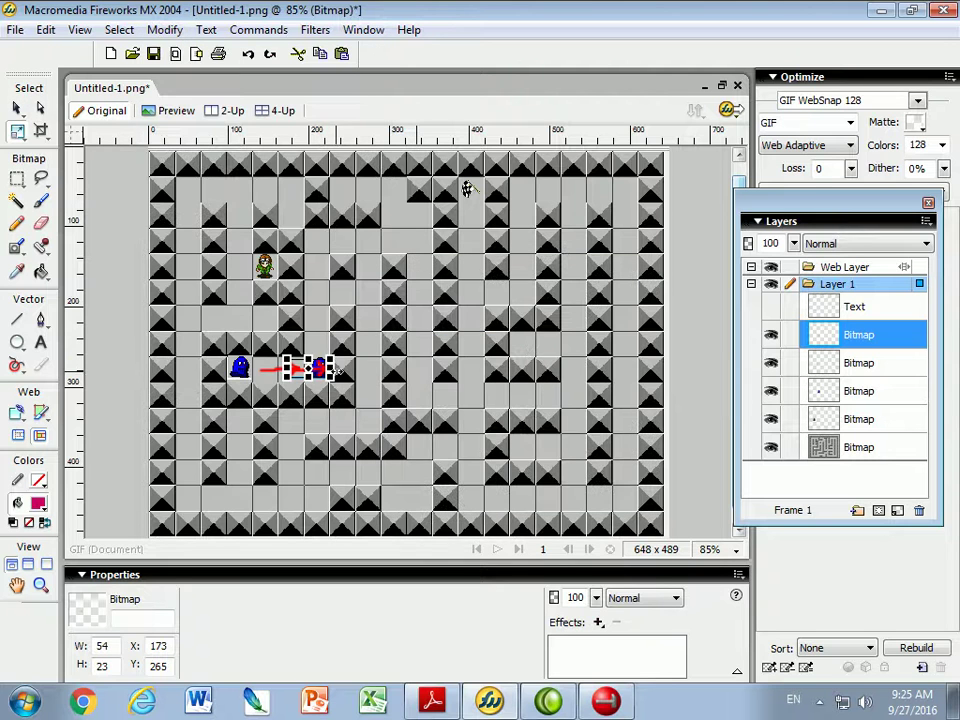
pyautogui.moveTo(354, 346); pyautogui.dragTo(222, 283)
pyautogui.click(16, 107)
pyautogui.moveTo(313, 381); pyautogui.dragTo(316, 368)
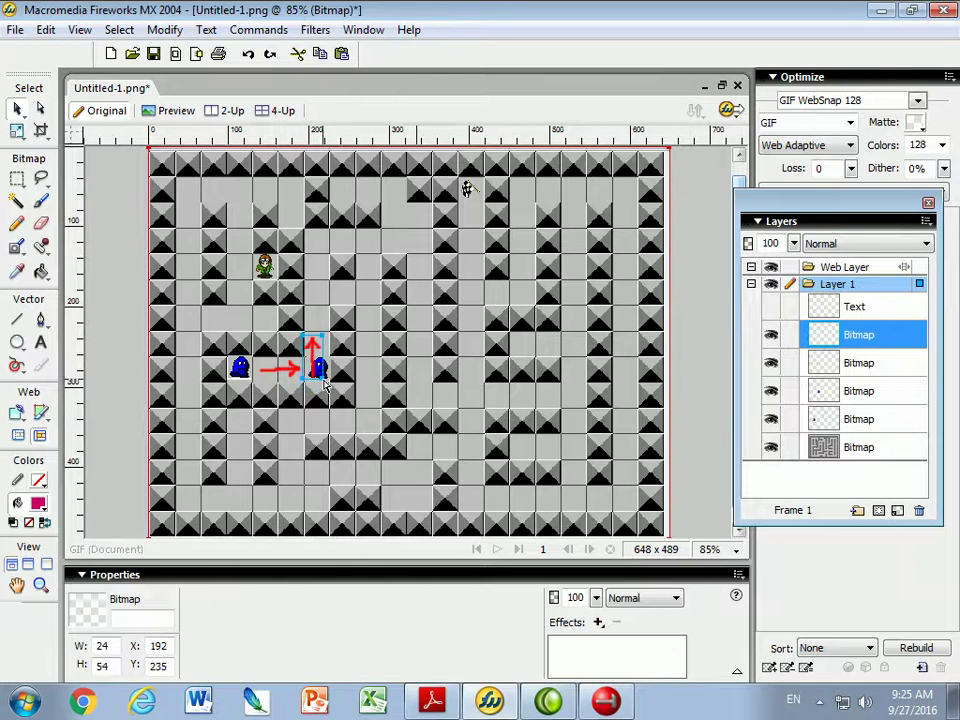
# Step: In Game Maker, add a Move Free action to objMonsterAll's objWall collision with direction "direction + 90" and speed 4, and save the object
pyautogui.click(606, 702)
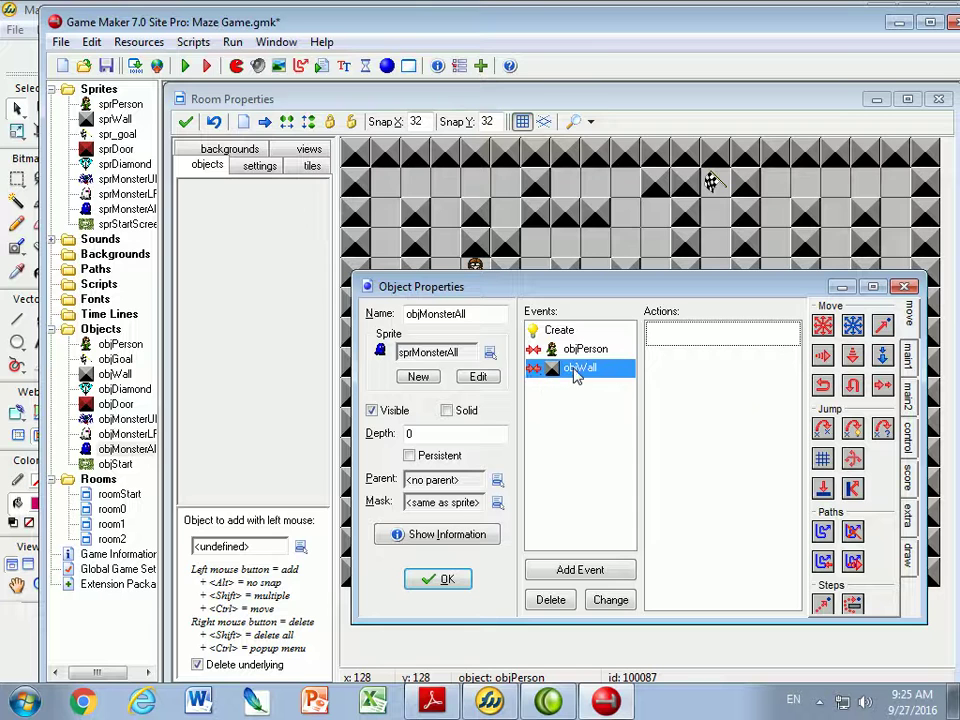
pyautogui.moveTo(852, 330); pyautogui.dragTo(676, 345)
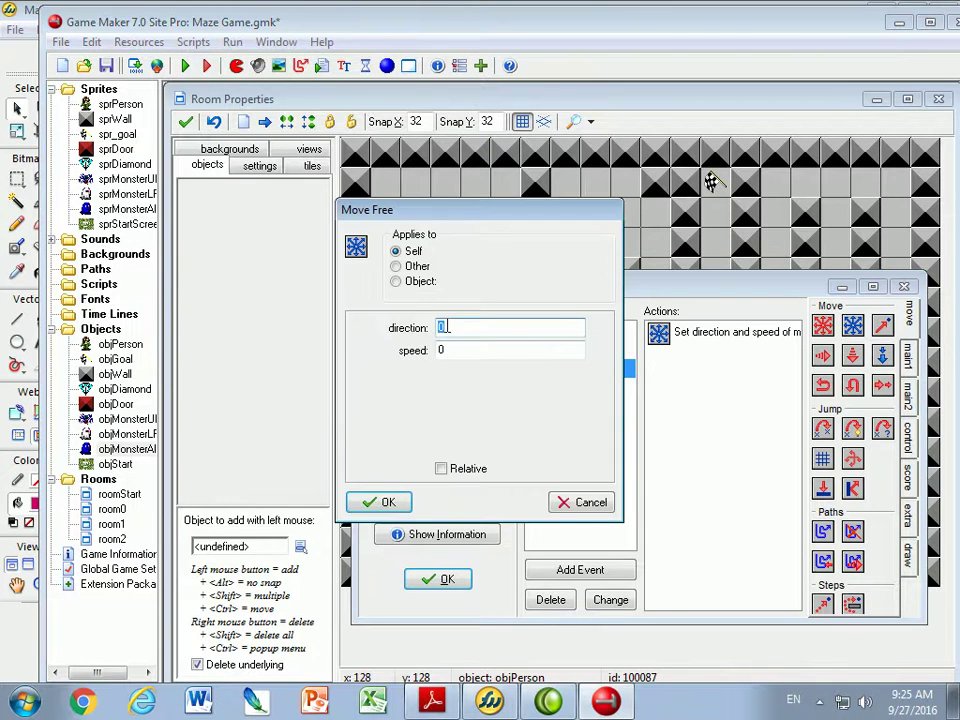
pyautogui.write('direction + 9')
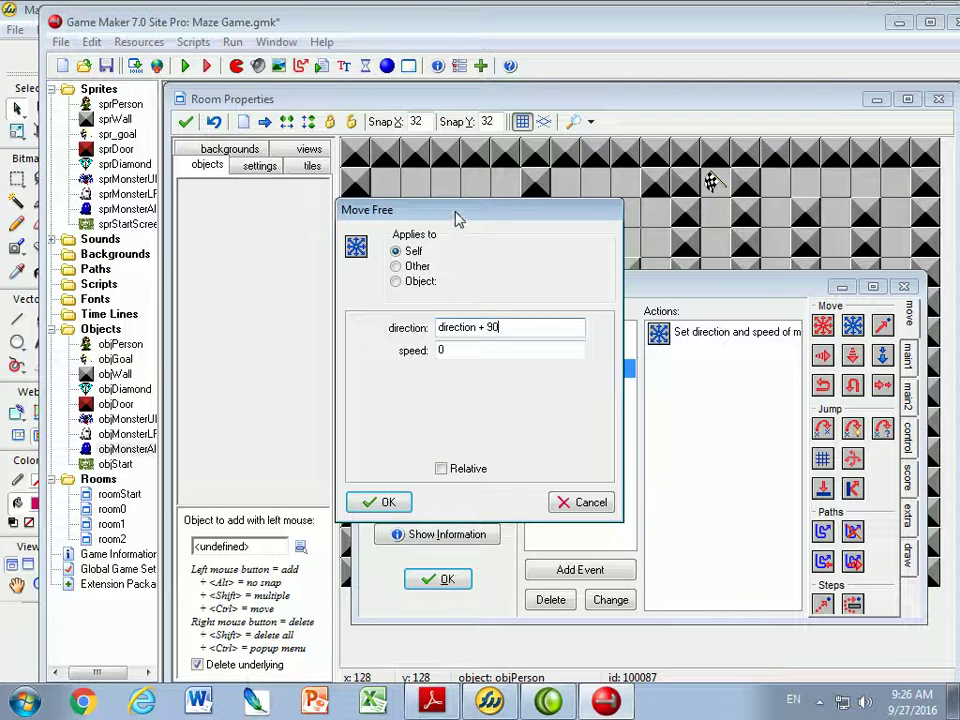
pyautogui.moveTo(456, 216); pyautogui.dragTo(601, 221)
pyautogui.click(602, 354)
pyautogui.press('Tab')
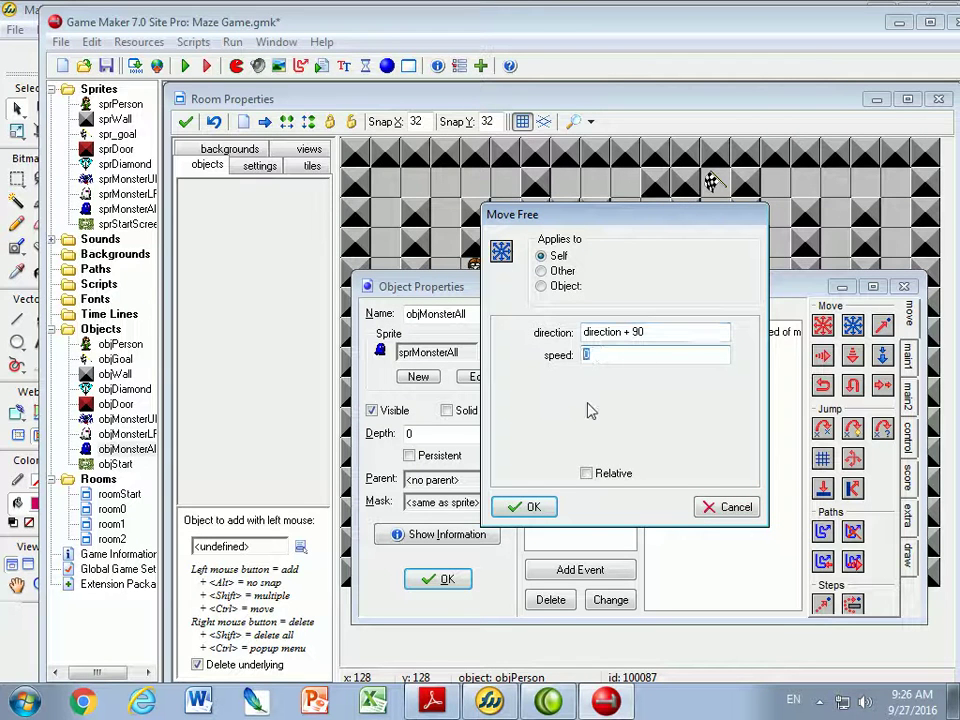
pyautogui.click(523, 507)
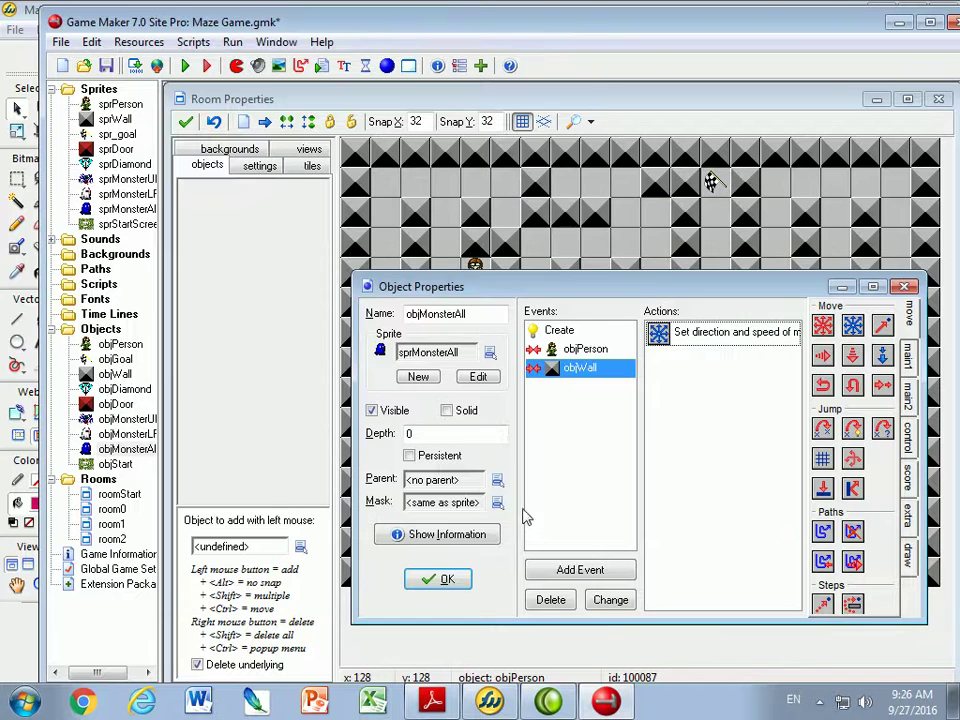
pyautogui.click(436, 579)
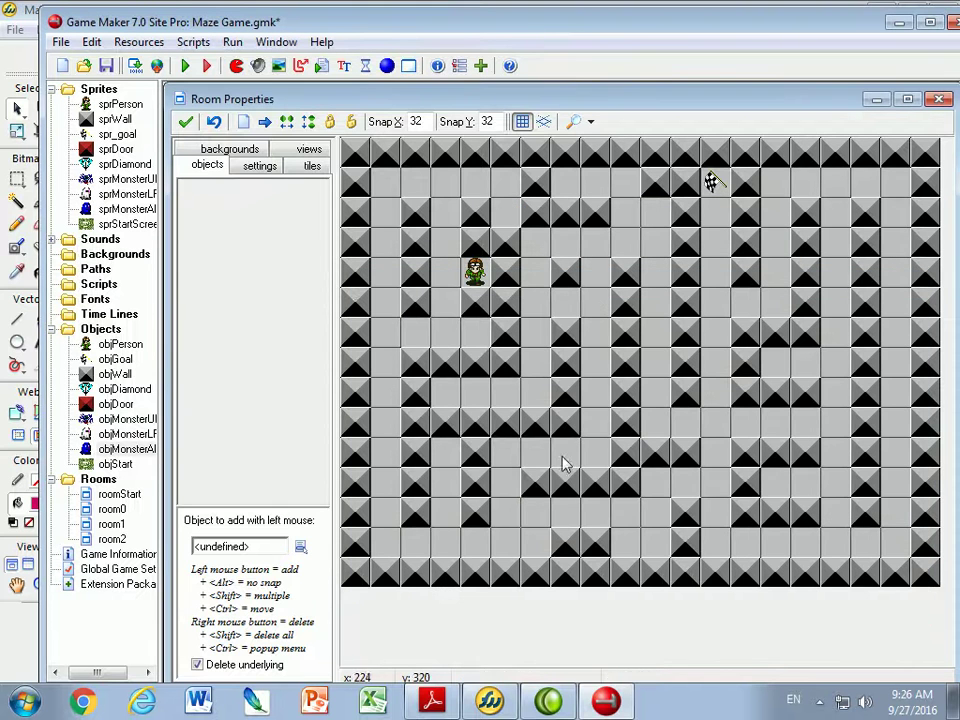
# Step: In the Fireworks maze diagram, move the upward red arrow up the passage to about X 199, Y 126
pyautogui.click(516, 704)
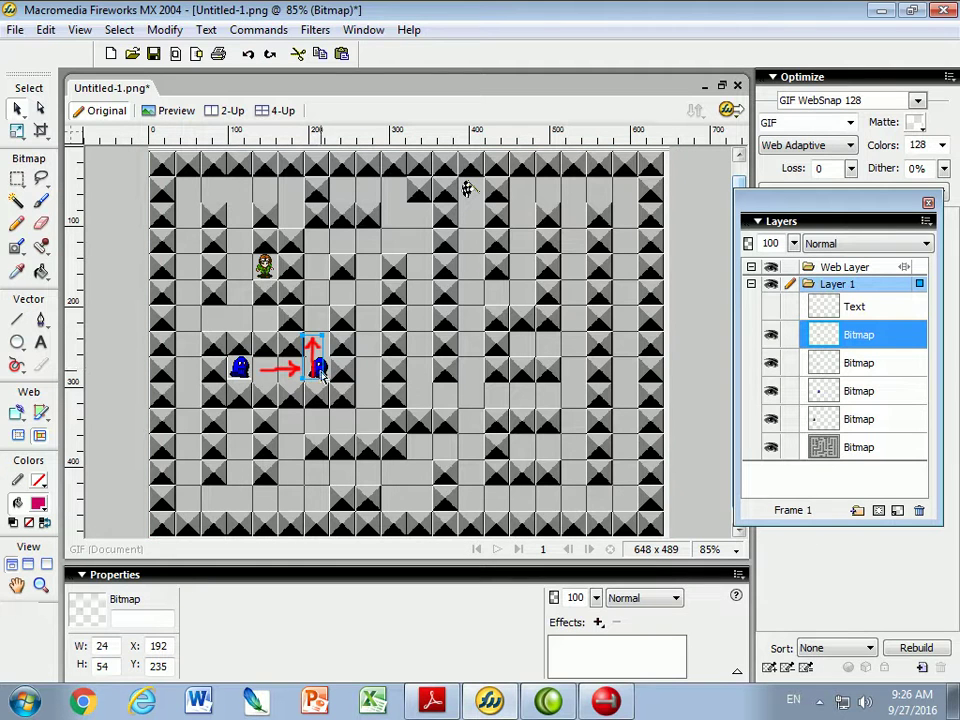
pyautogui.moveTo(322, 372); pyautogui.dragTo(316, 320)
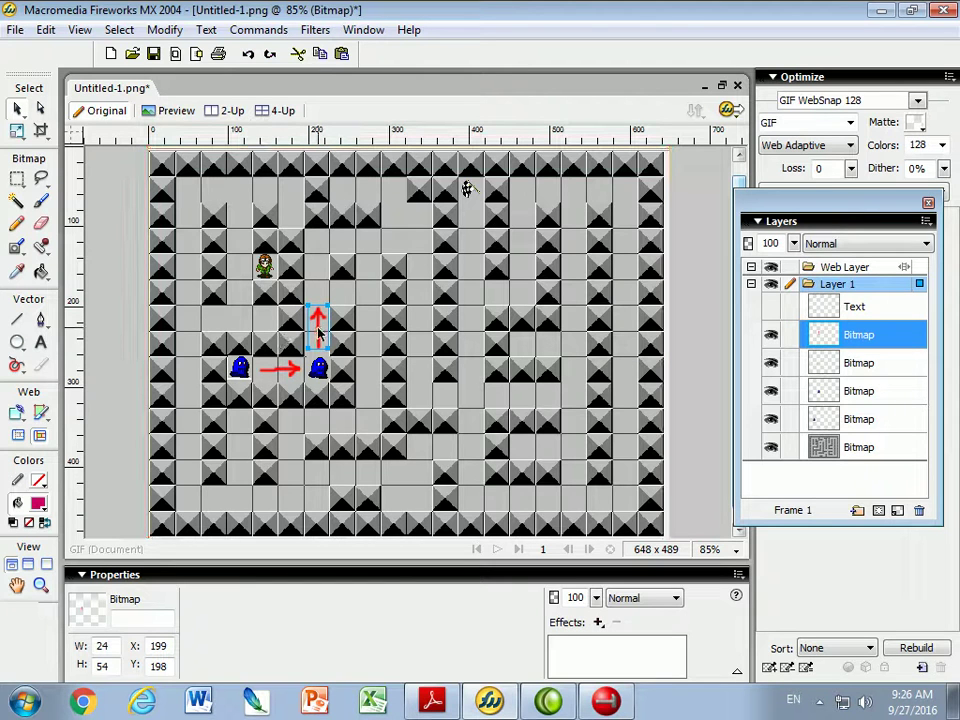
pyautogui.moveTo(318, 333); pyautogui.dragTo(315, 275)
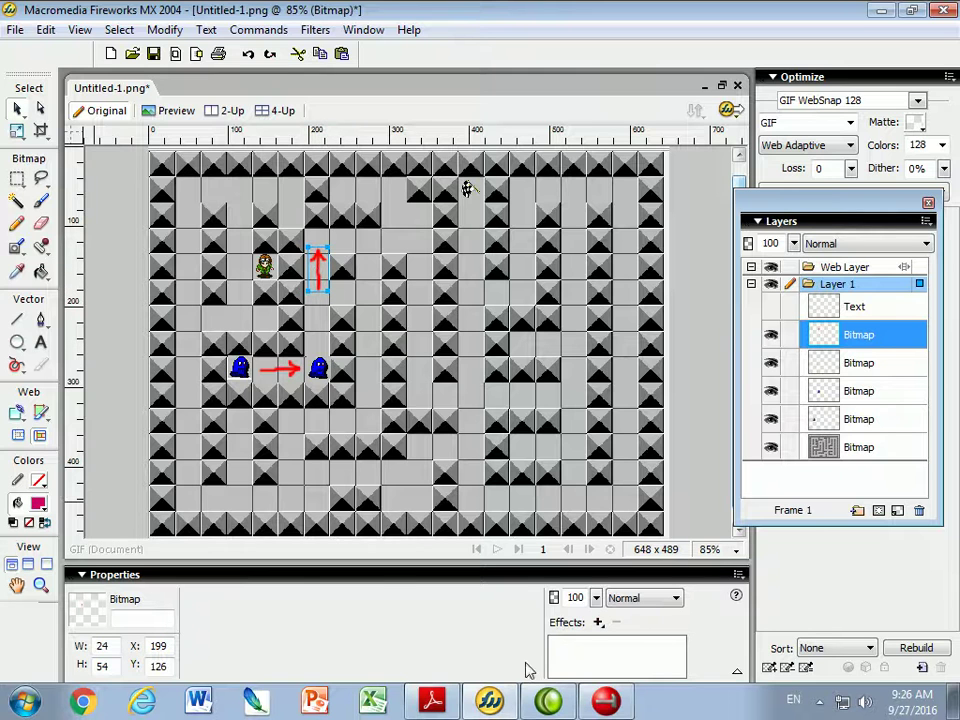
# Step: In Game Maker, reopen objMonsterAll and add an Exit this event action at the end of its objWall collision event
pyautogui.click(606, 700)
pyautogui.click(113, 453)
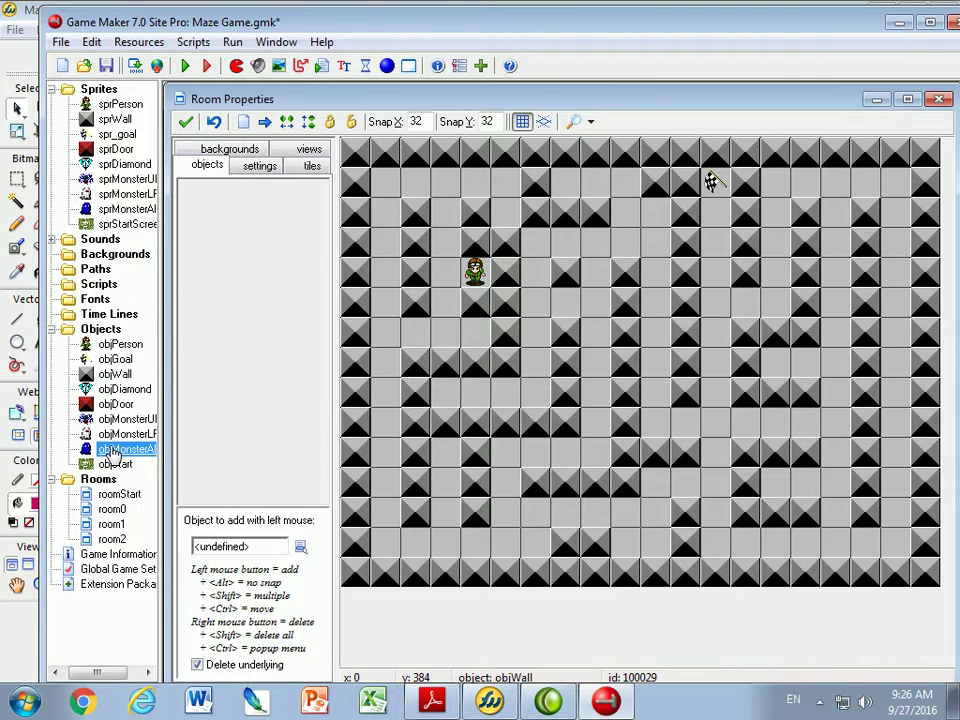
pyautogui.doubleClick(113, 452)
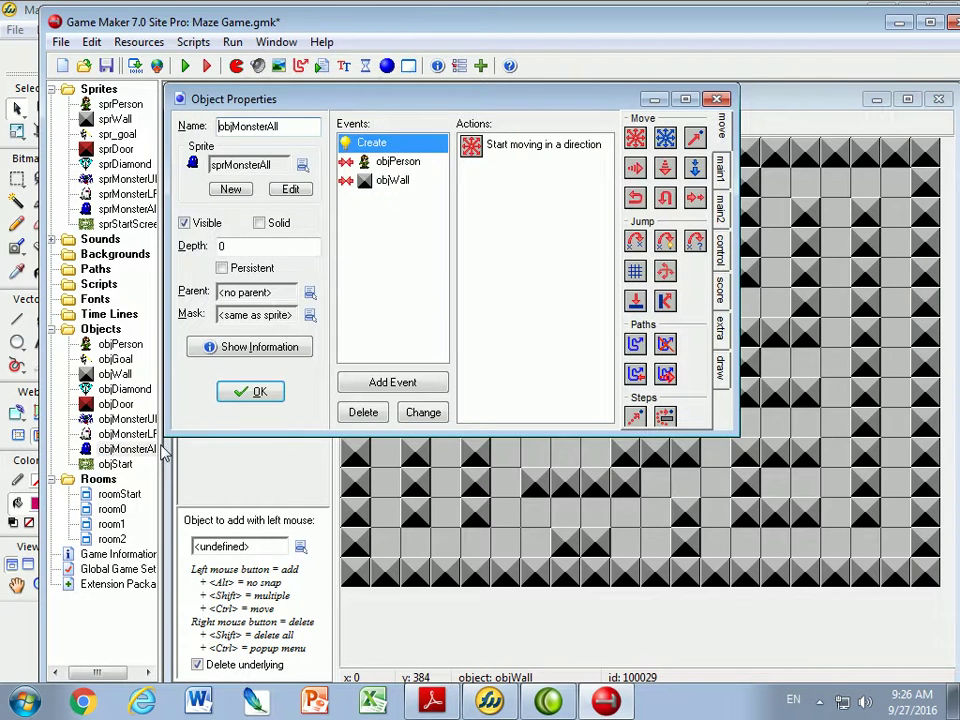
pyautogui.click(392, 180)
pyautogui.click(497, 152)
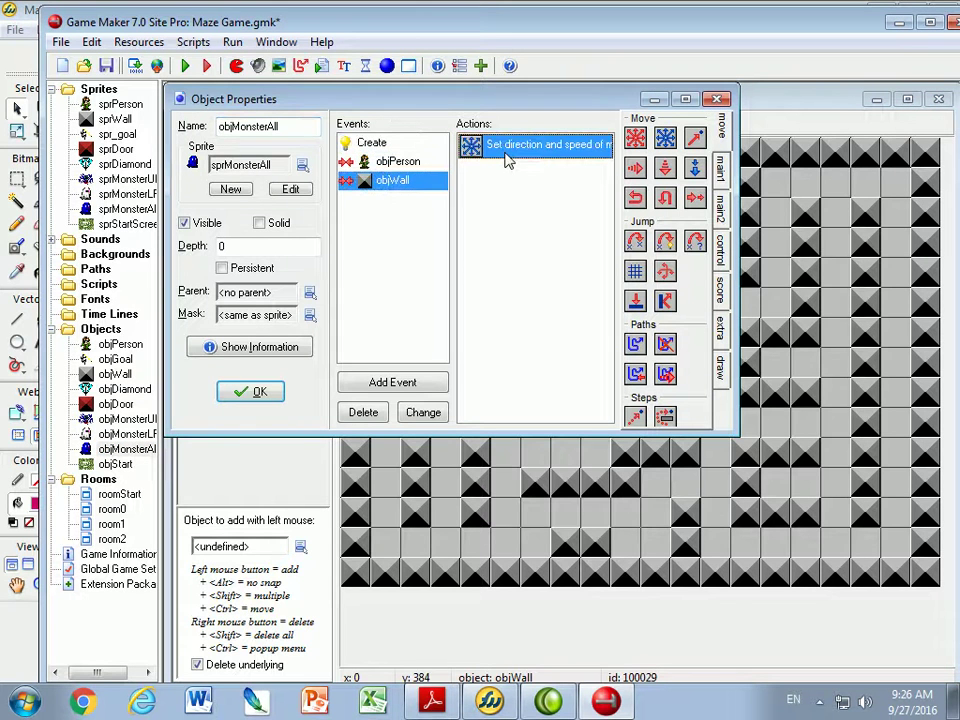
pyautogui.click(724, 178)
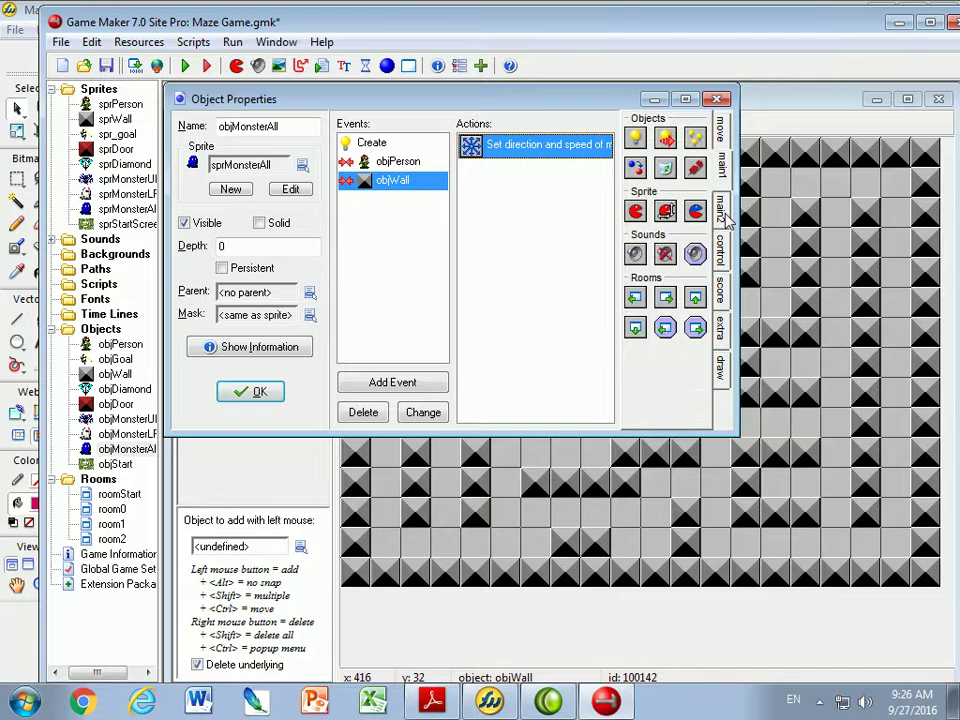
pyautogui.click(722, 206)
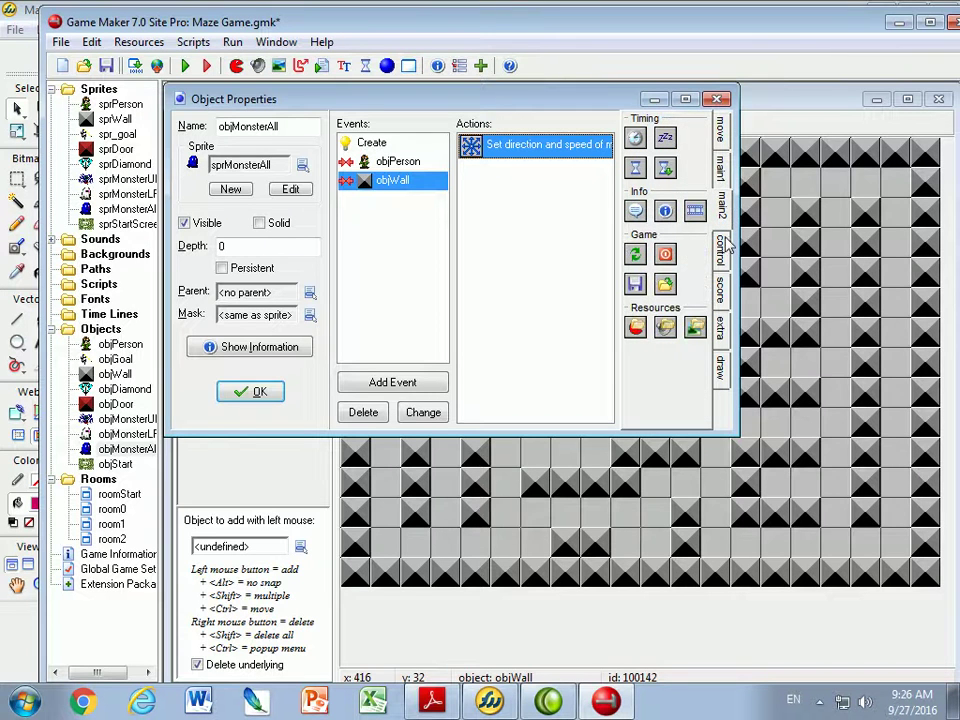
pyautogui.click(721, 248)
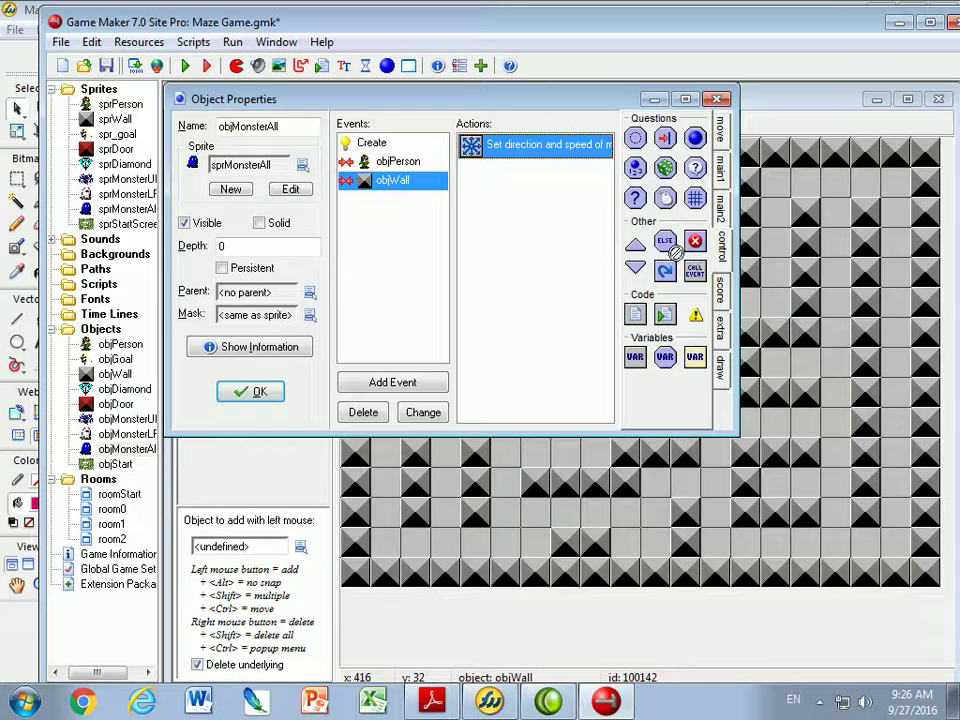
pyautogui.moveTo(695, 243); pyautogui.dragTo(530, 172)
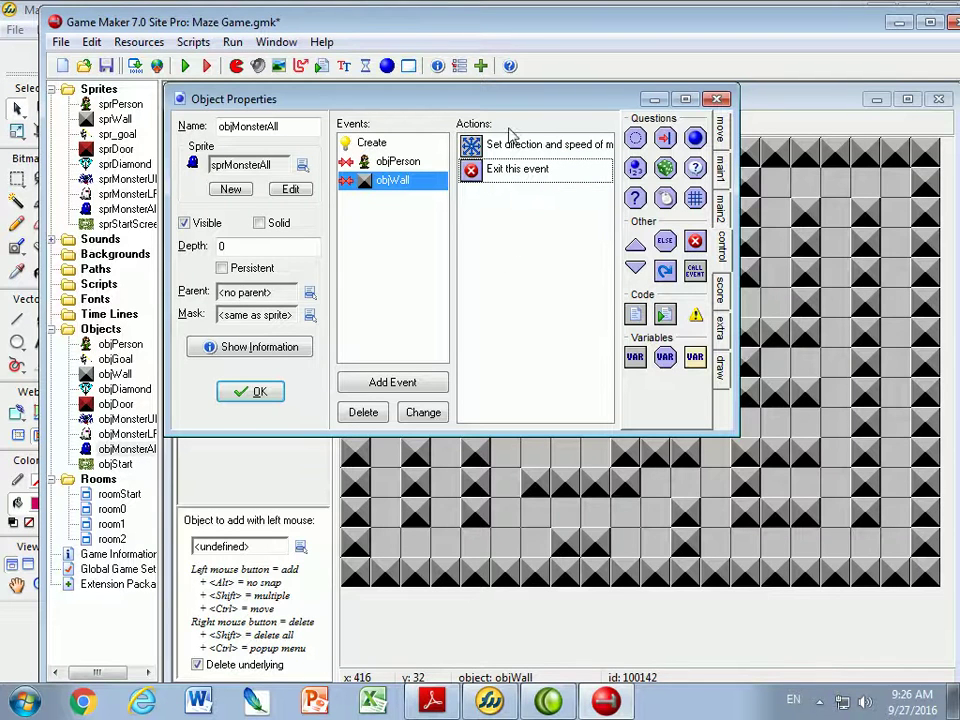
# Step: Insert a Check Empty condition before the Exit action, with x hspeed, y vspeed, only solid objects, and Relative enabled
pyautogui.moveTo(637, 142); pyautogui.dragTo(510, 165)
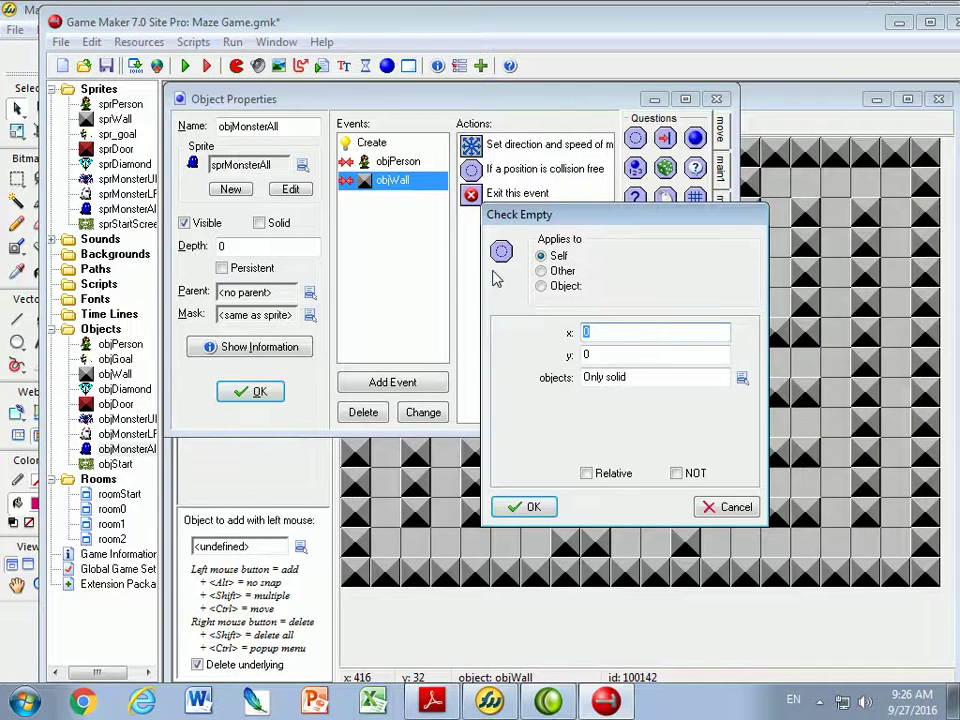
pyautogui.click(588, 475)
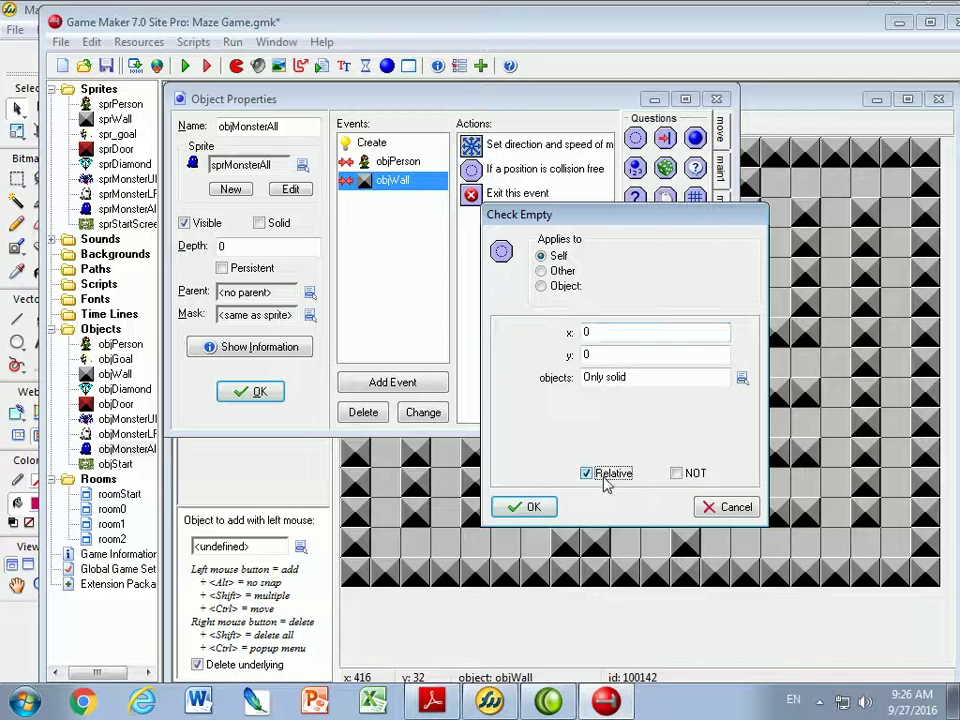
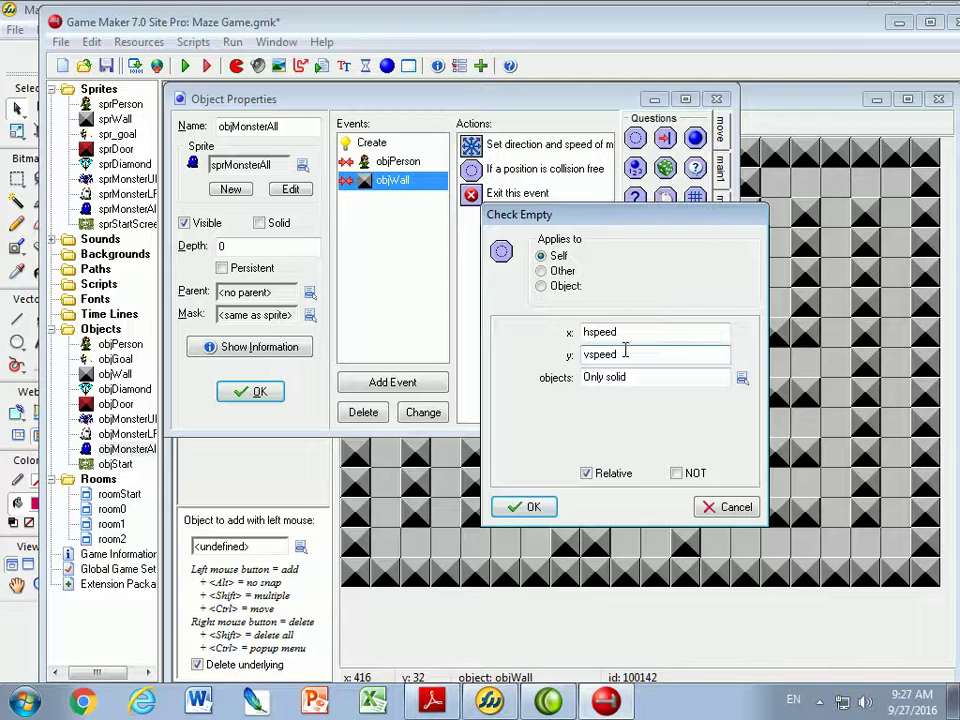
pyautogui.doubleClick(632, 354)
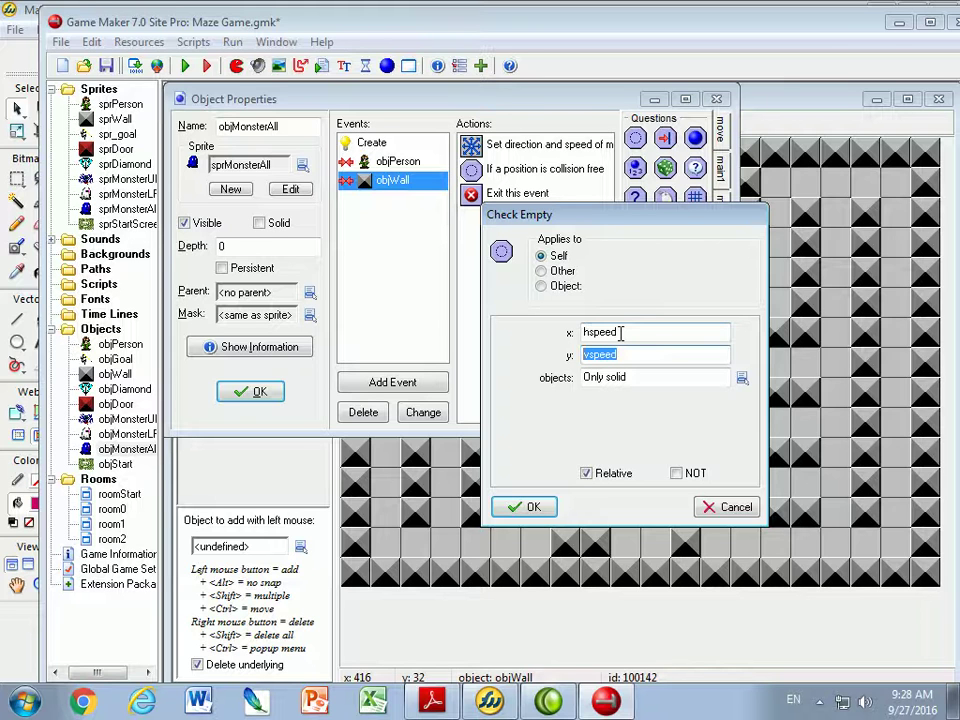
pyautogui.moveTo(620, 333); pyautogui.dragTo(577, 343)
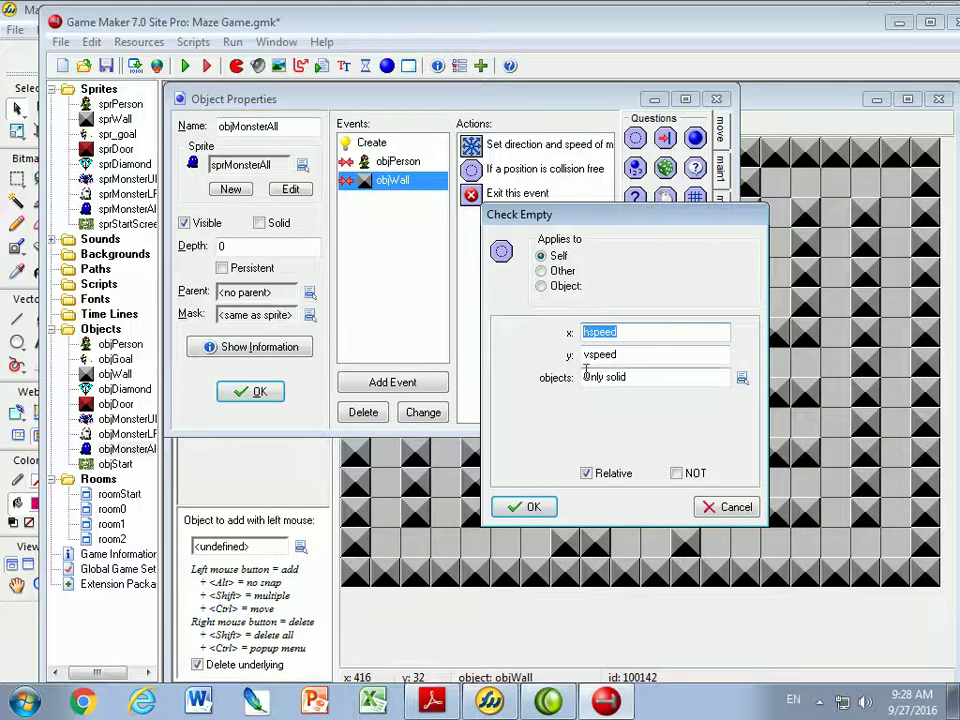
pyautogui.doubleClick(621, 358)
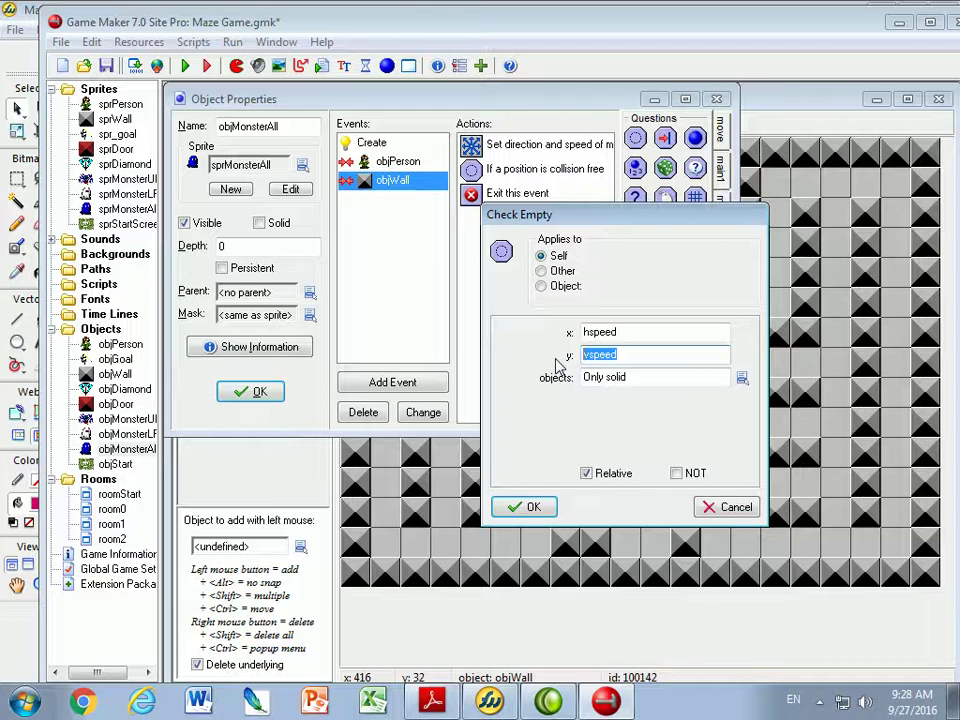
pyautogui.click(523, 506)
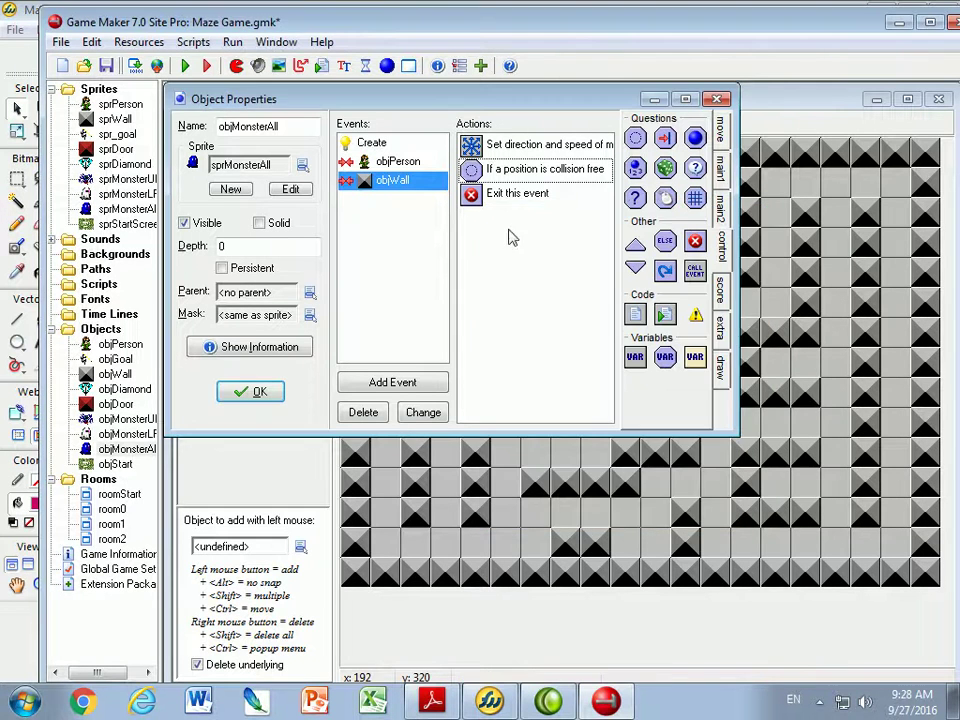
# Step: Review the direction and speed settings of the Move Free action in objMonsterAll's objWall collision event
pyautogui.doubleClick(546, 146)
pyautogui.doubleClick(598, 355)
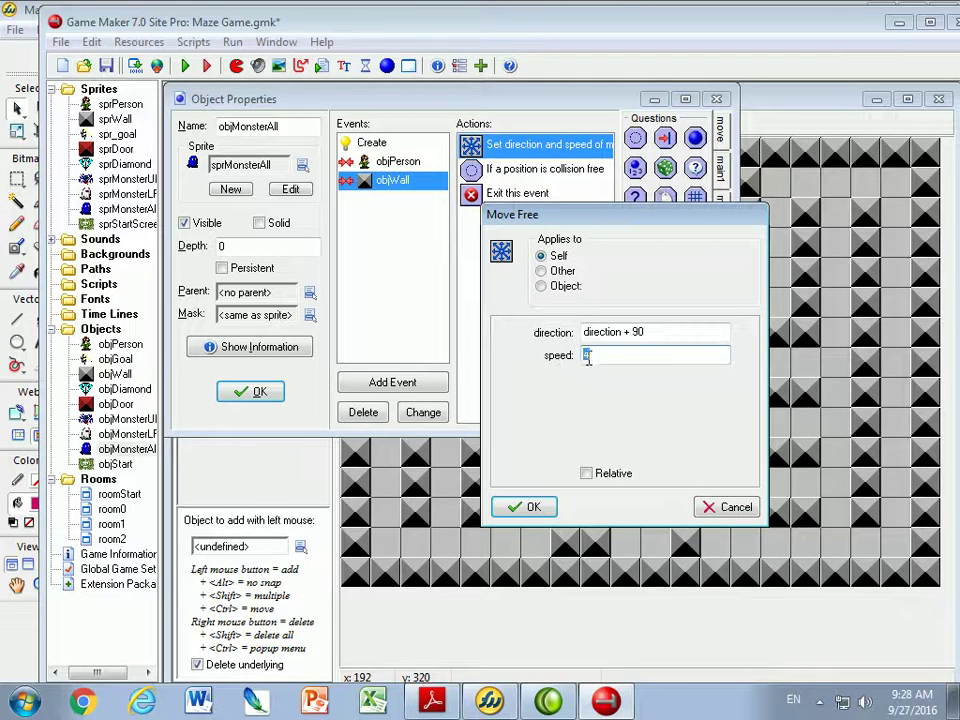
pyautogui.moveTo(648, 332); pyautogui.dragTo(583, 334)
pyautogui.click(600, 334)
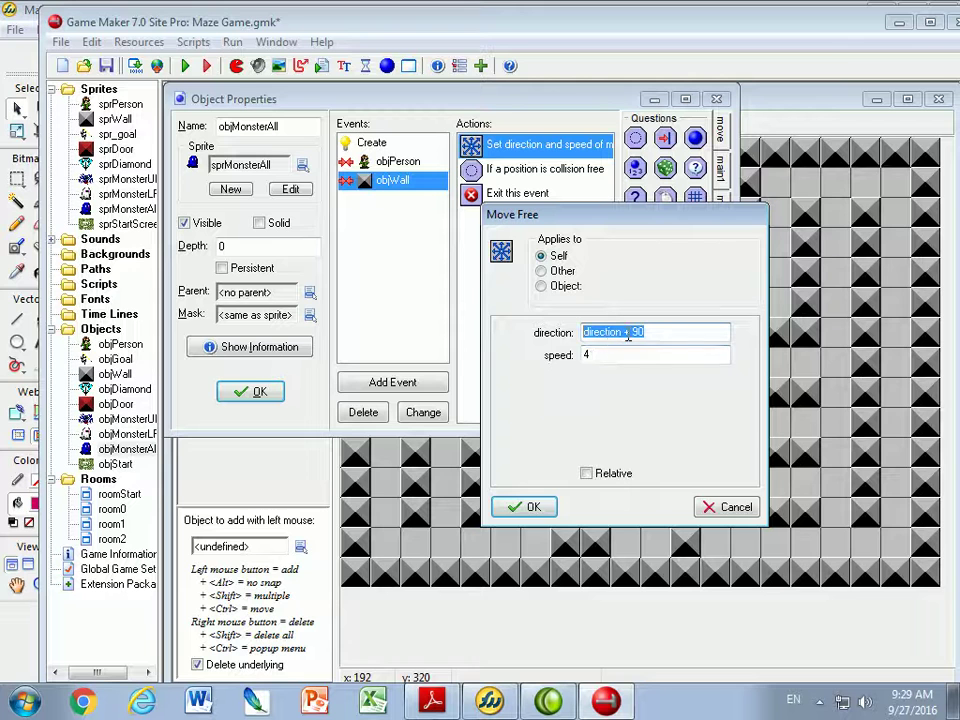
pyautogui.click(532, 507)
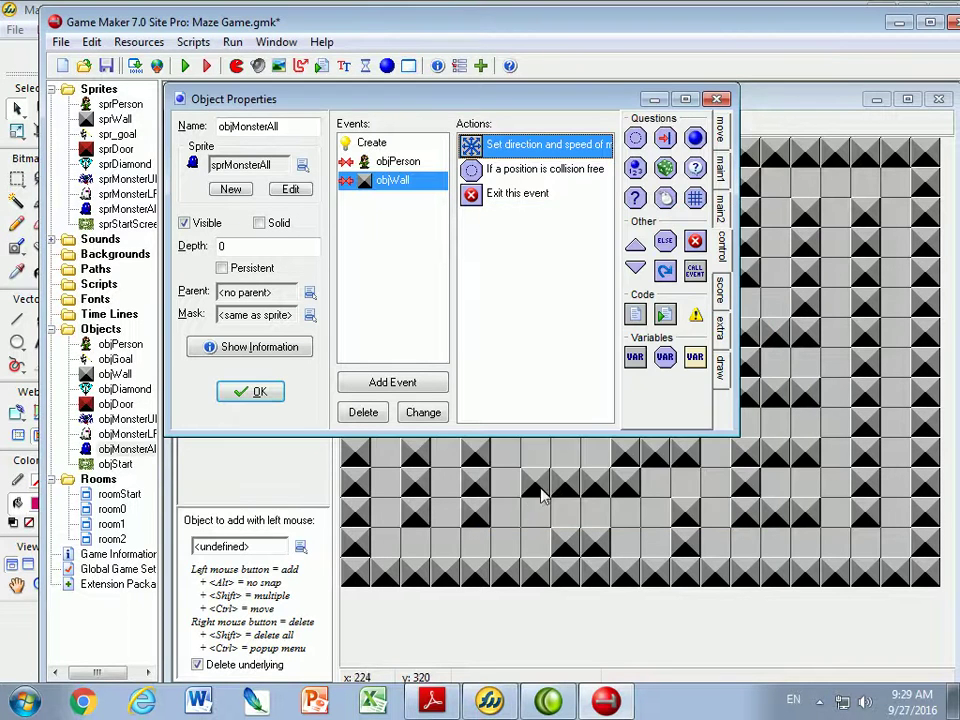
# Step: In the Fireworks maze diagram, move the second blue monster to the tip of the upward arrow, at about X 186, Y 109
pyautogui.click(551, 703)
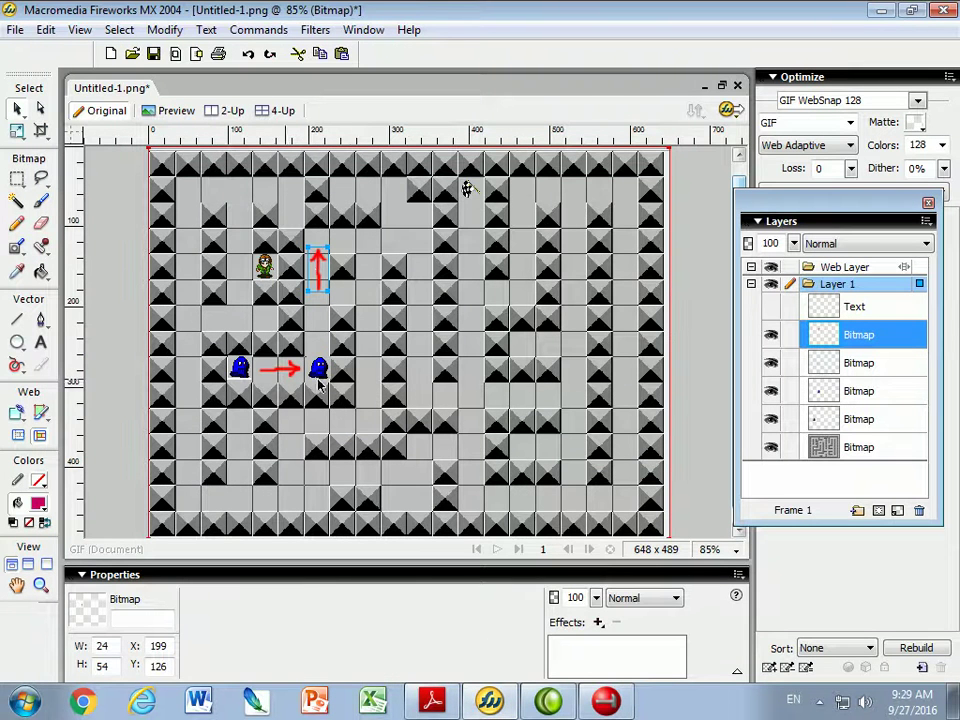
pyautogui.moveTo(322, 377); pyautogui.dragTo(317, 254)
pyautogui.click(300, 252)
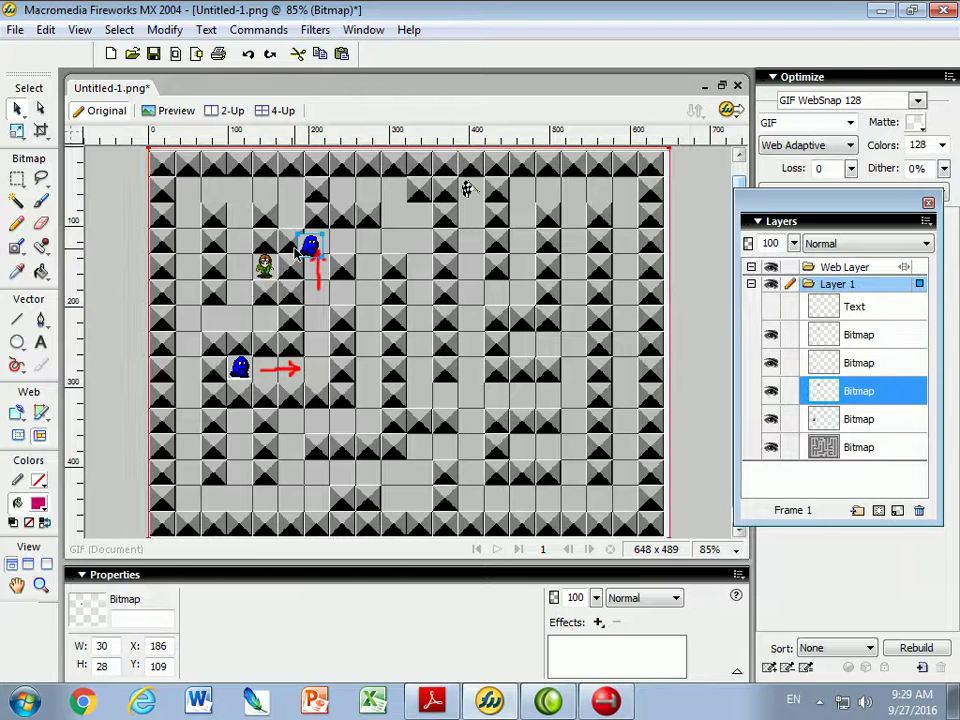
# Step: Recheck the objWall collision's Move Free action in Game Maker and return to the Fireworks maze diagram
pyautogui.click(605, 700)
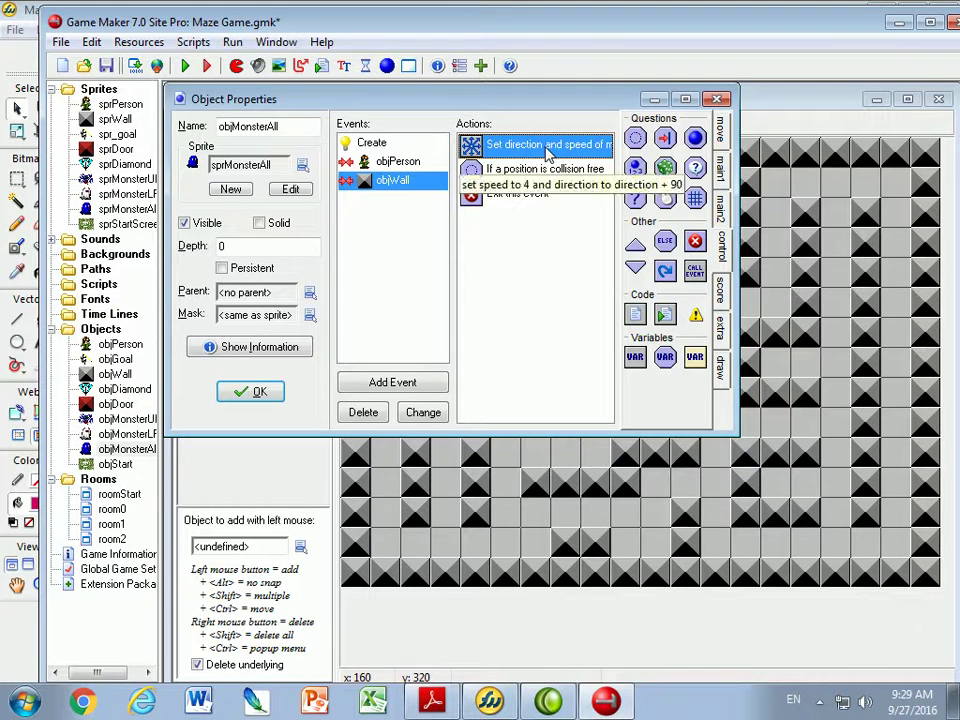
pyautogui.doubleClick(514, 150)
pyautogui.click(523, 507)
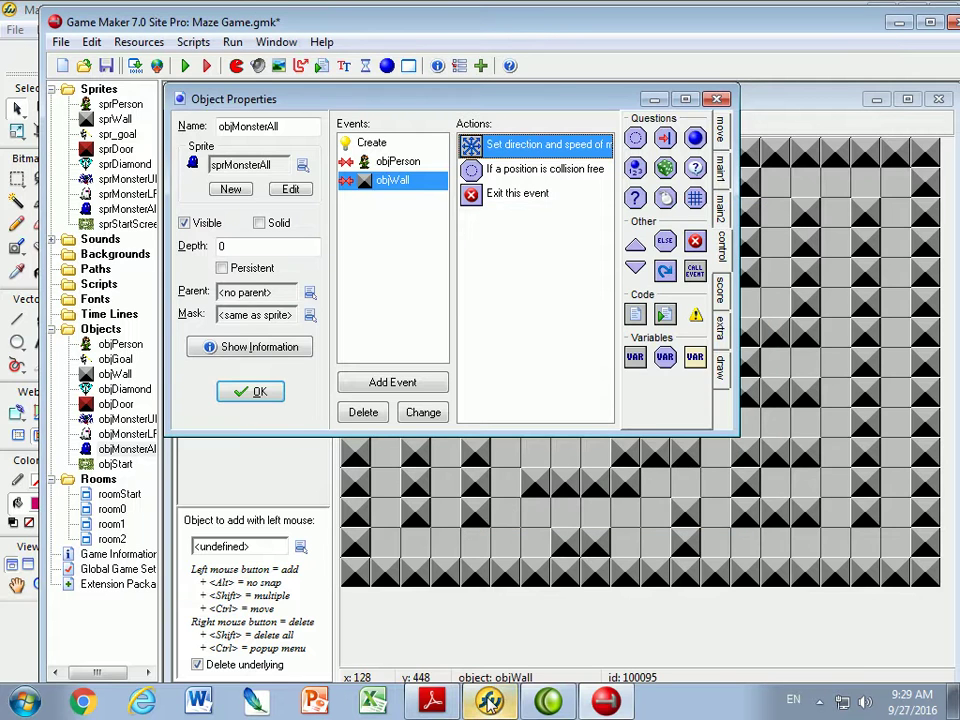
pyautogui.hotkey('alt', 'Tab')
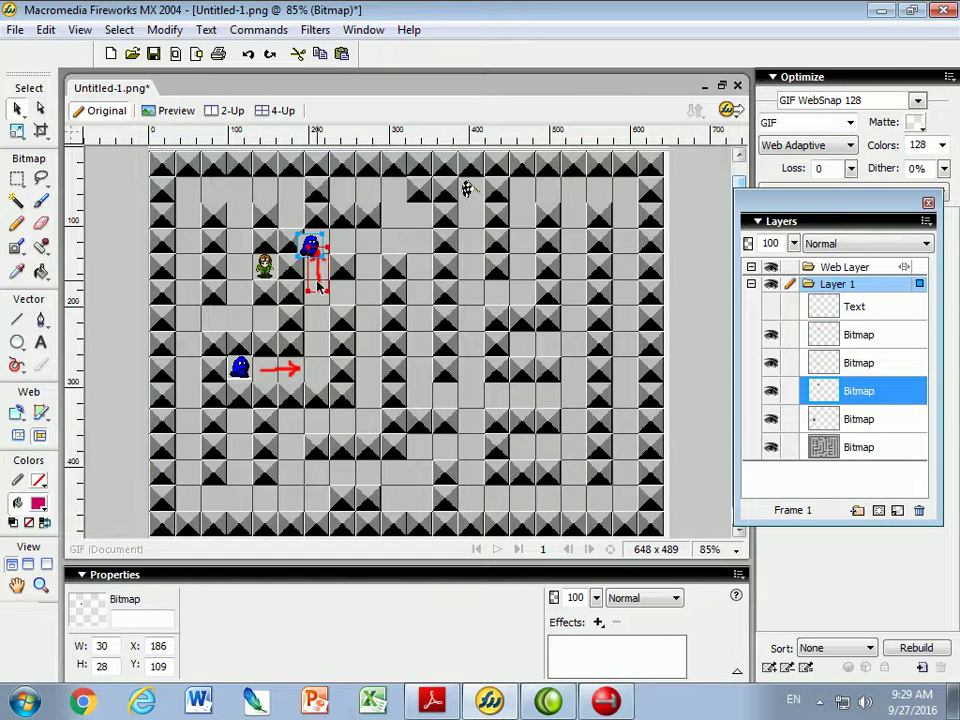
# Step: Clone the upward red arrow, rotate the copy to point left, and place it above the second monster at about X 182, Y 75
pyautogui.click(317, 282)
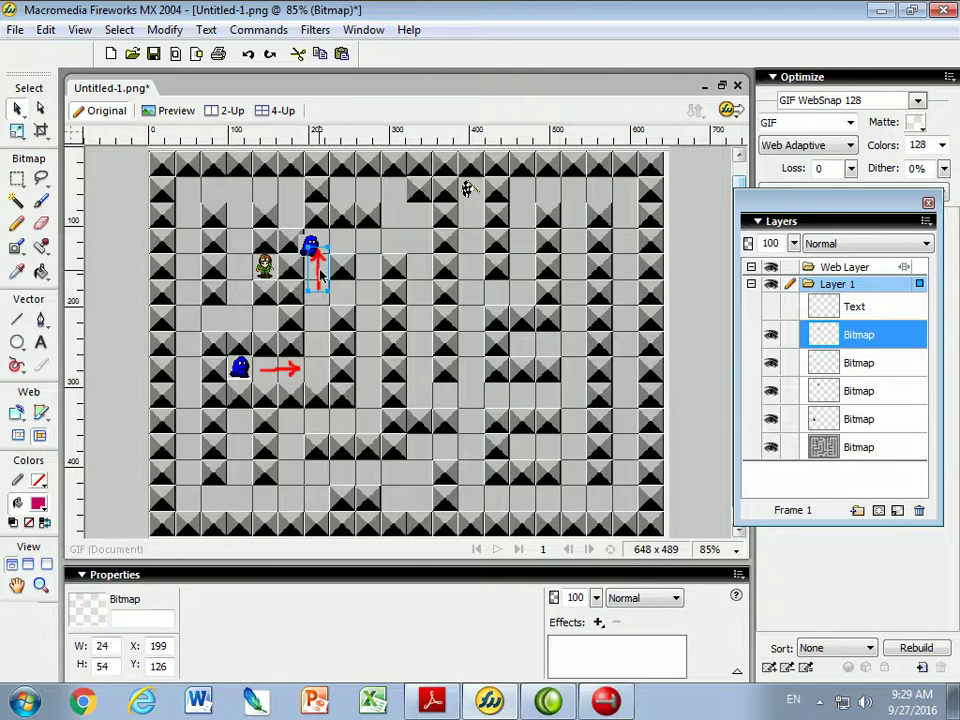
pyautogui.hotkey('ctrl', 'shift', 'd')
pyautogui.click(164, 29)
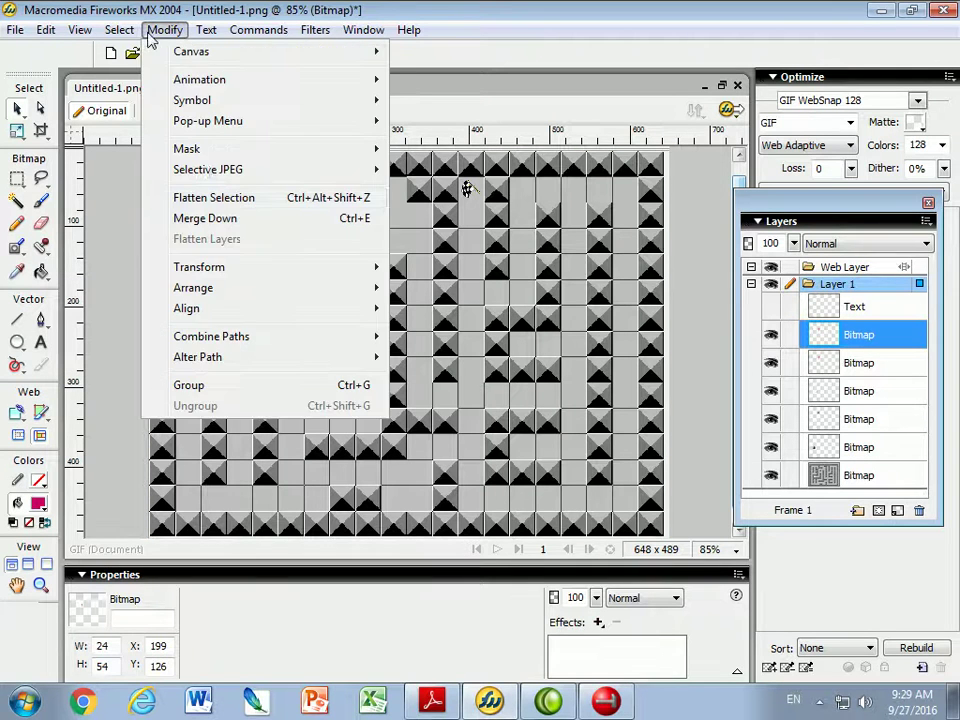
pyautogui.moveTo(335, 269)
pyautogui.click(456, 426)
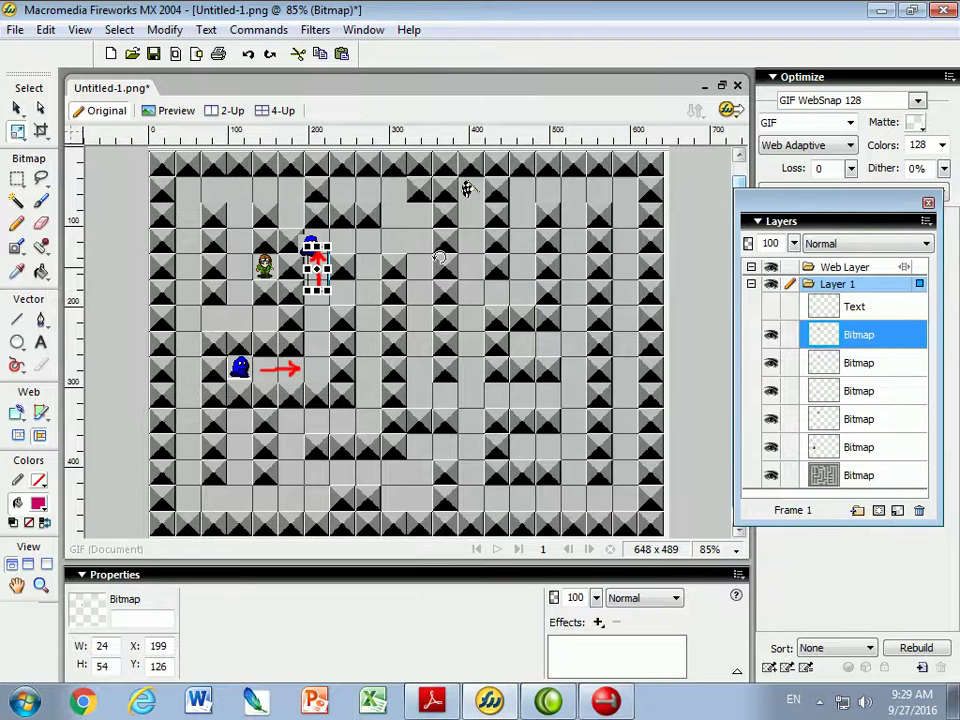
pyautogui.moveTo(333, 222); pyautogui.dragTo(240, 212)
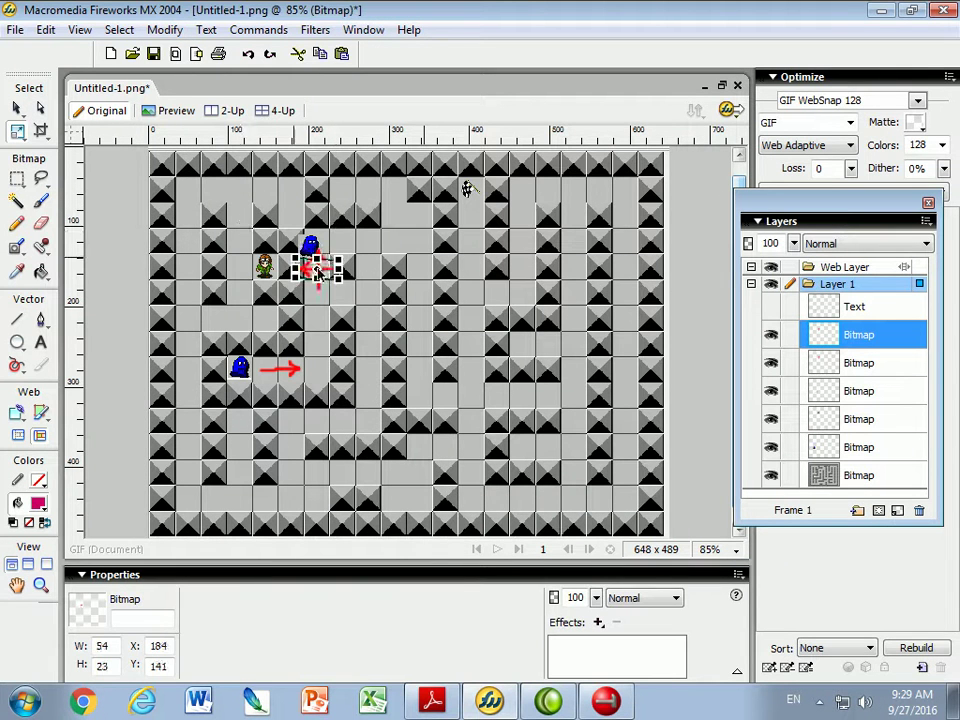
pyautogui.moveTo(316, 275); pyautogui.dragTo(315, 219)
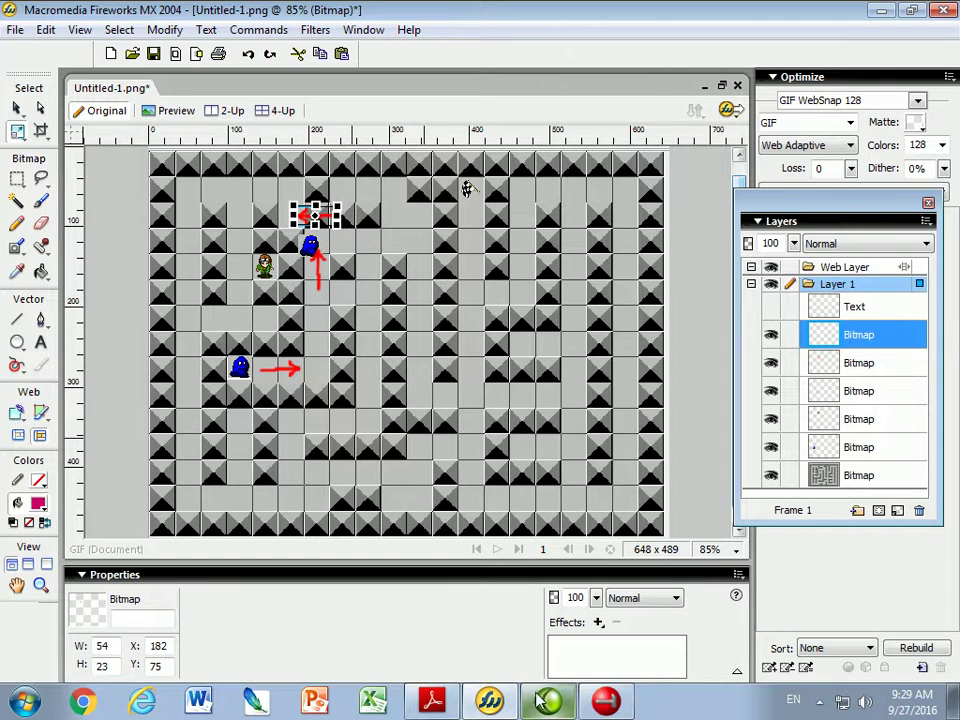
# Step: In Game Maker, append a Move Free action to the objWall collision event with direction "direction + 180" and speed 4
pyautogui.click(605, 703)
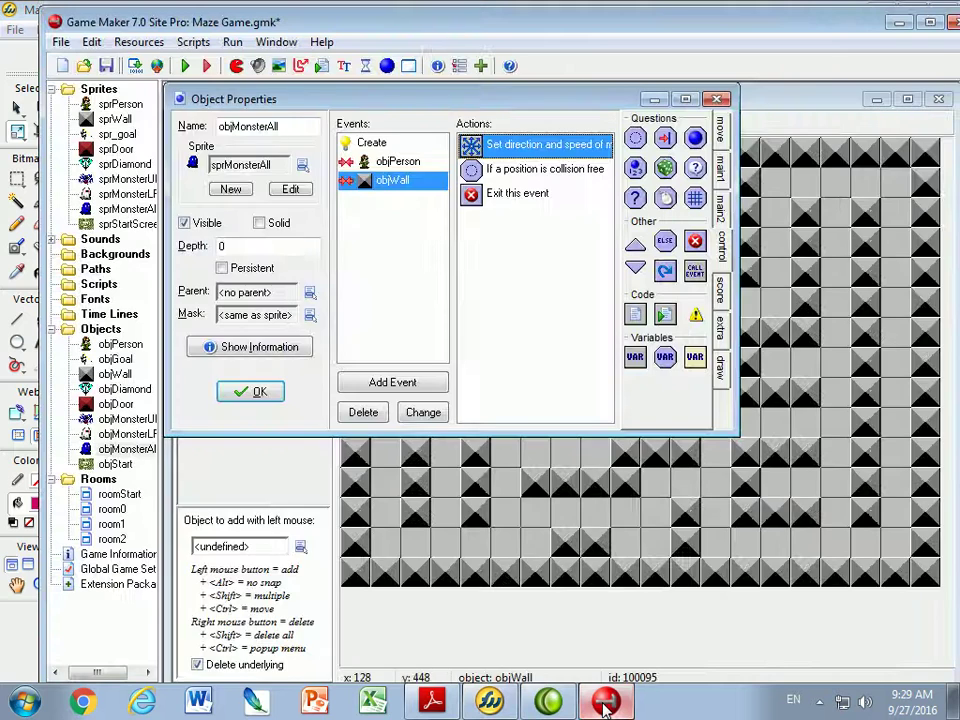
pyautogui.click(531, 199)
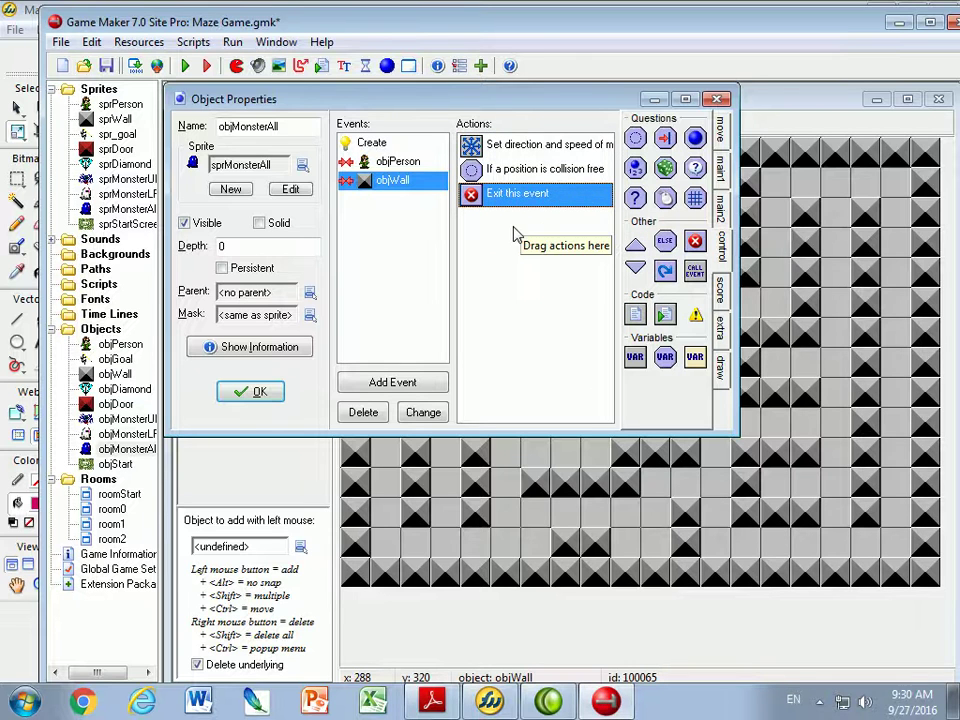
pyautogui.click(720, 128)
pyautogui.moveTo(667, 148); pyautogui.dragTo(478, 232)
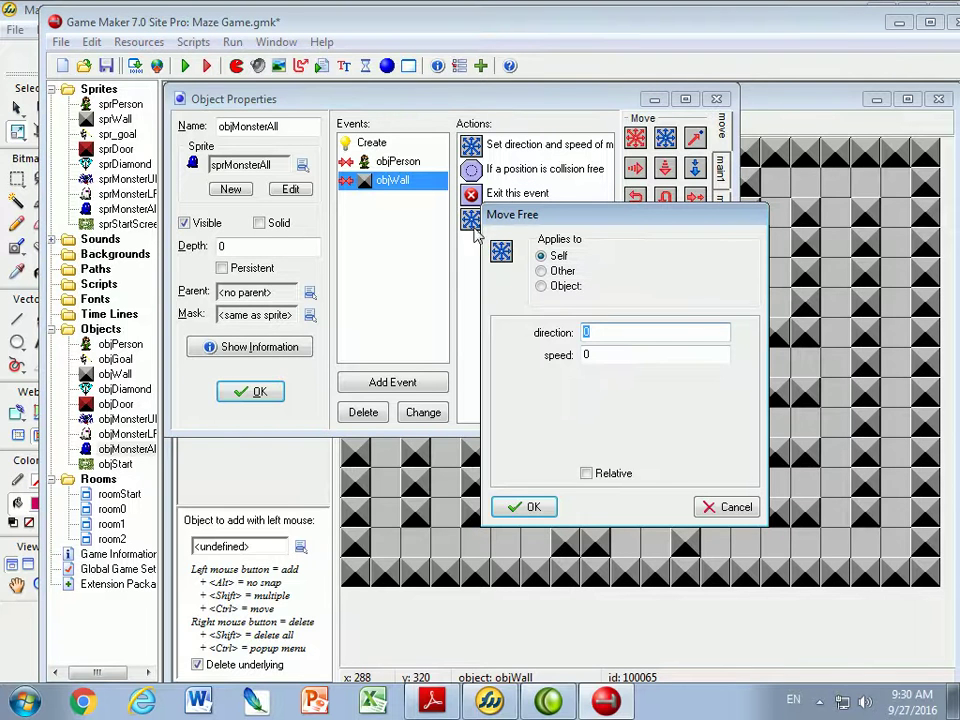
pyautogui.write('direction +')
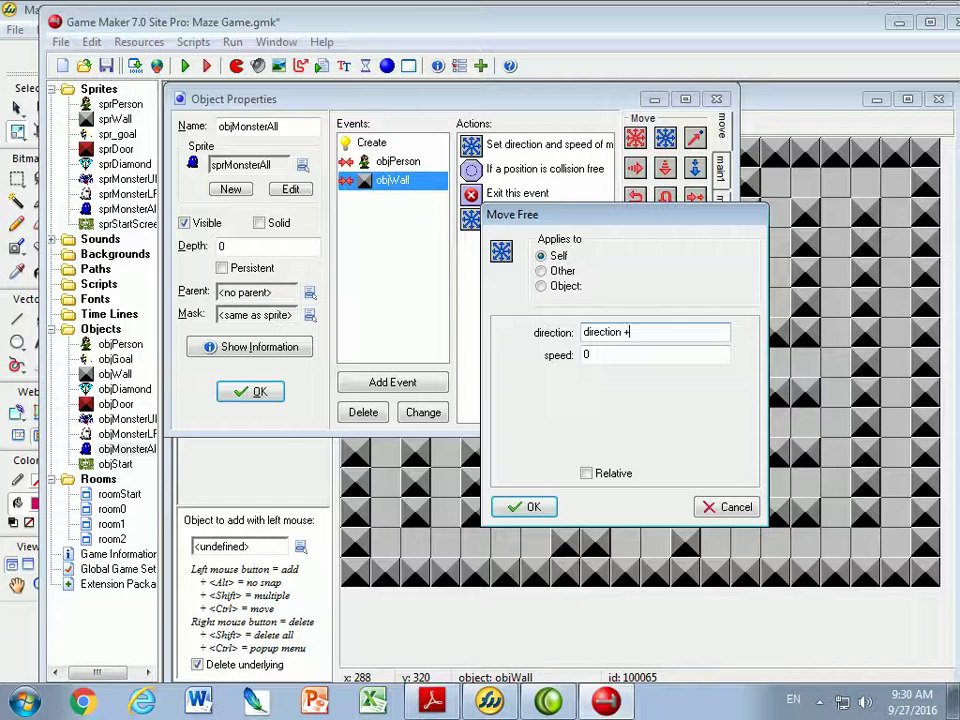
pyautogui.write(' 180')
pyautogui.press('Tab')
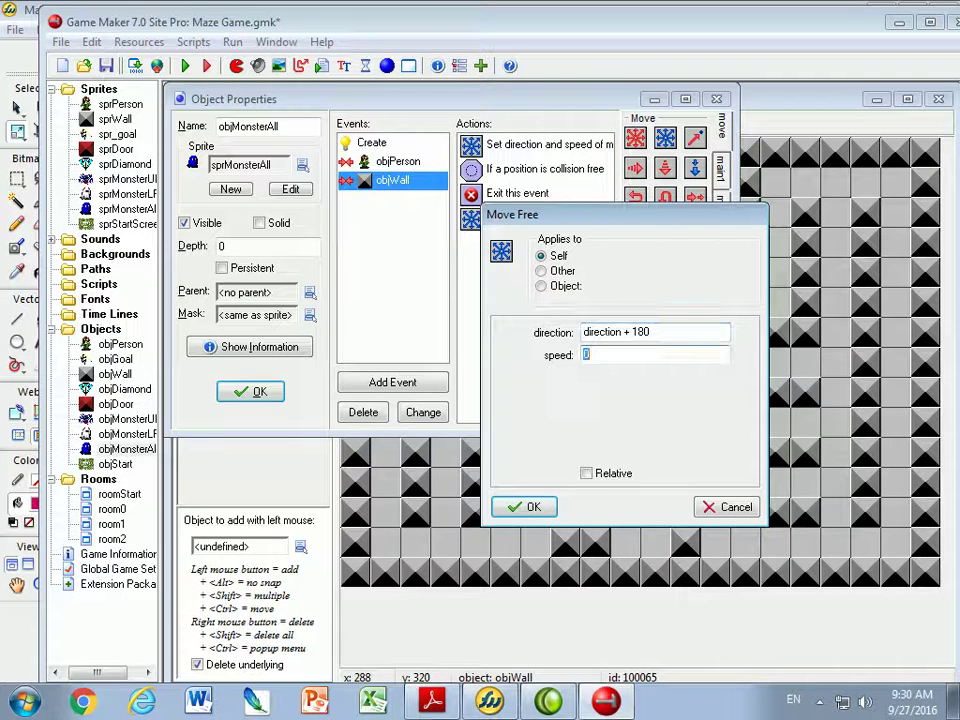
pyautogui.write('4')
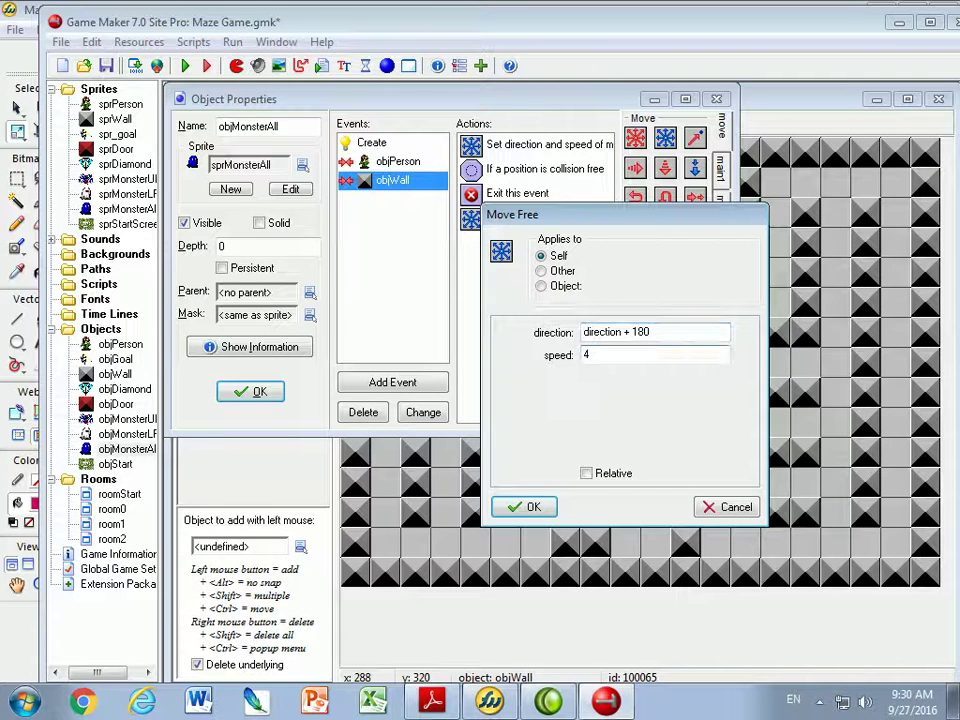
pyautogui.click(527, 507)
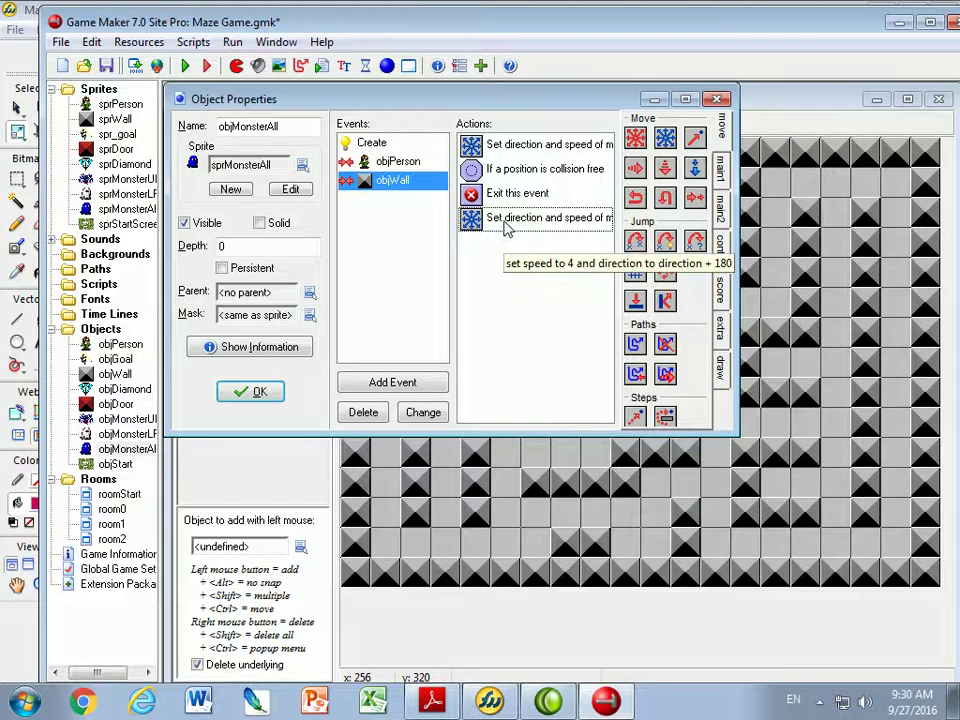
# Step: In the Fireworks diagram, rotate the left-pointing arrow to point right and move it beside the second monster at about X 199, Y 97
pyautogui.click(495, 703)
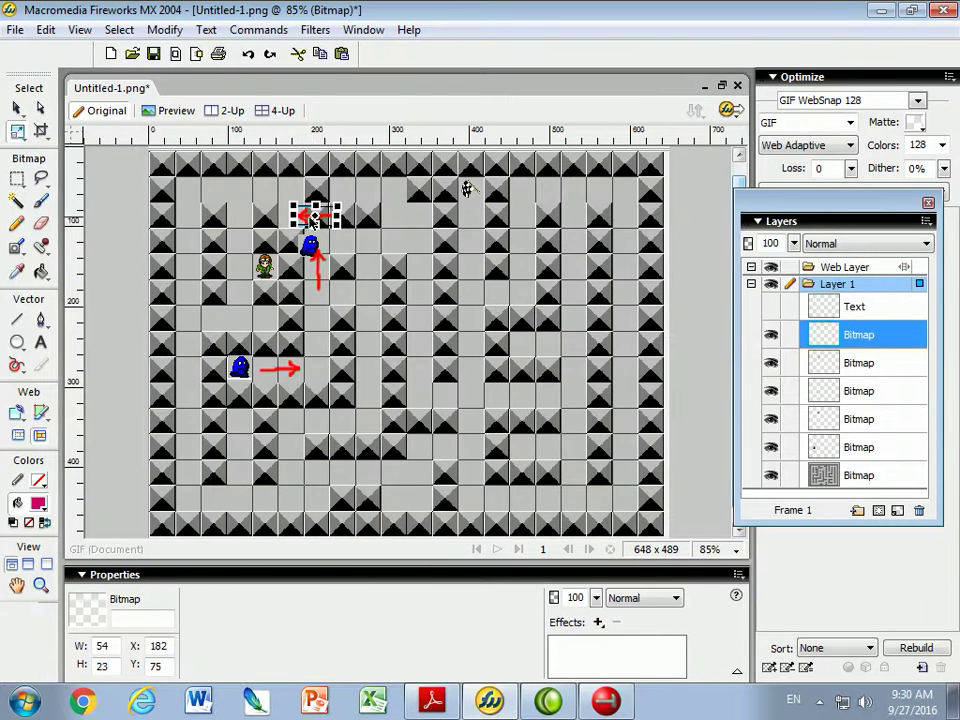
pyautogui.moveTo(303, 218)
pyautogui.mouseDown()
pyautogui.moveTo(313, 262)
pyautogui.moveTo(303, 218)
pyautogui.mouseUp()
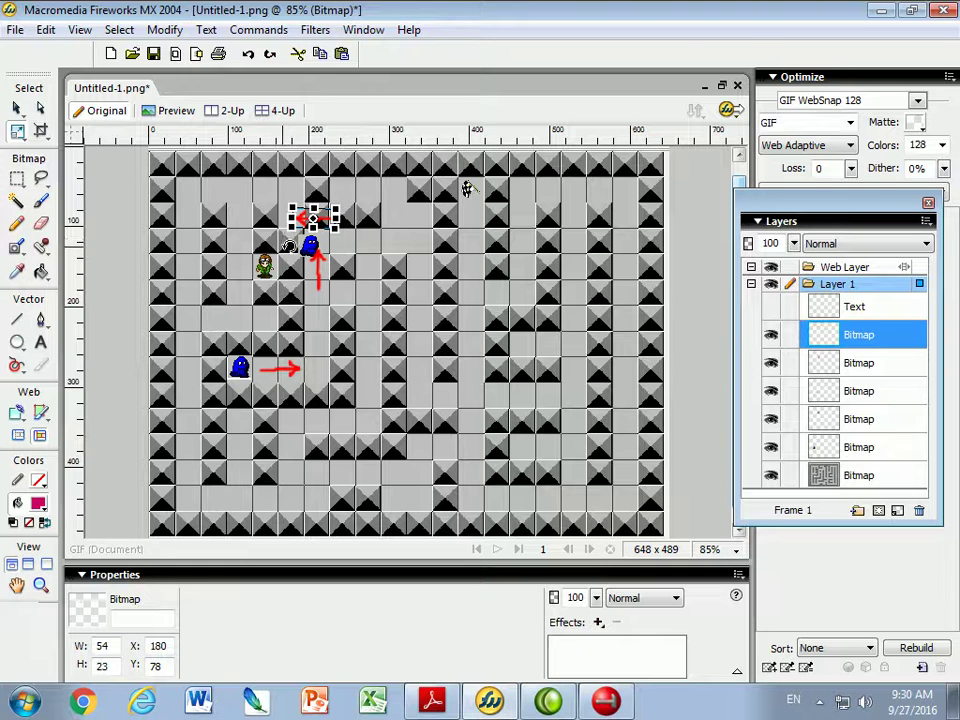
pyautogui.click(163, 29)
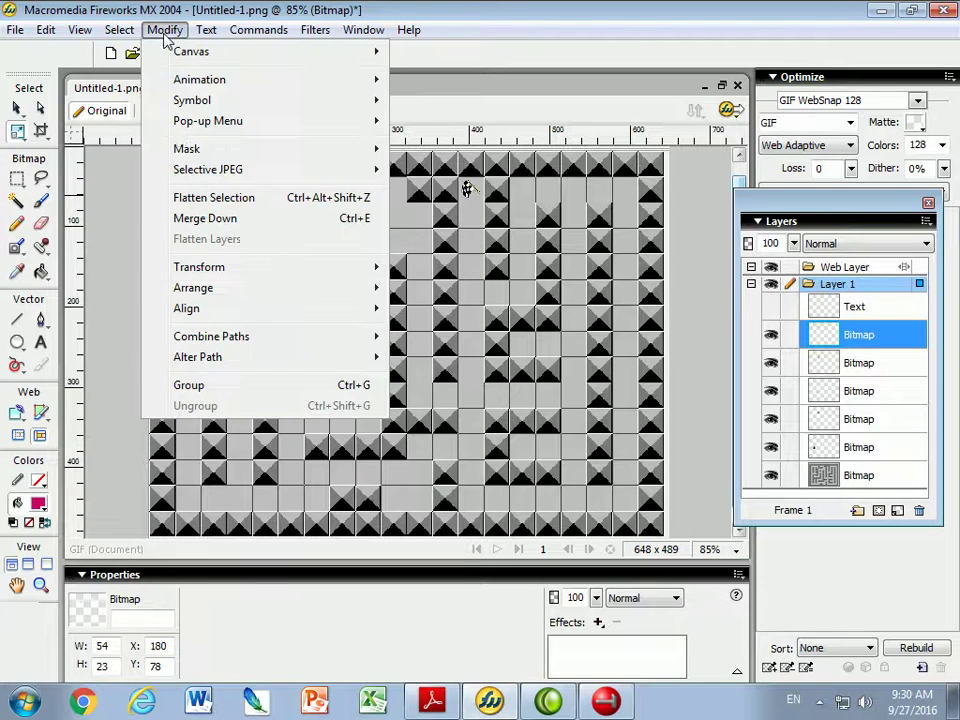
pyautogui.moveTo(236, 269)
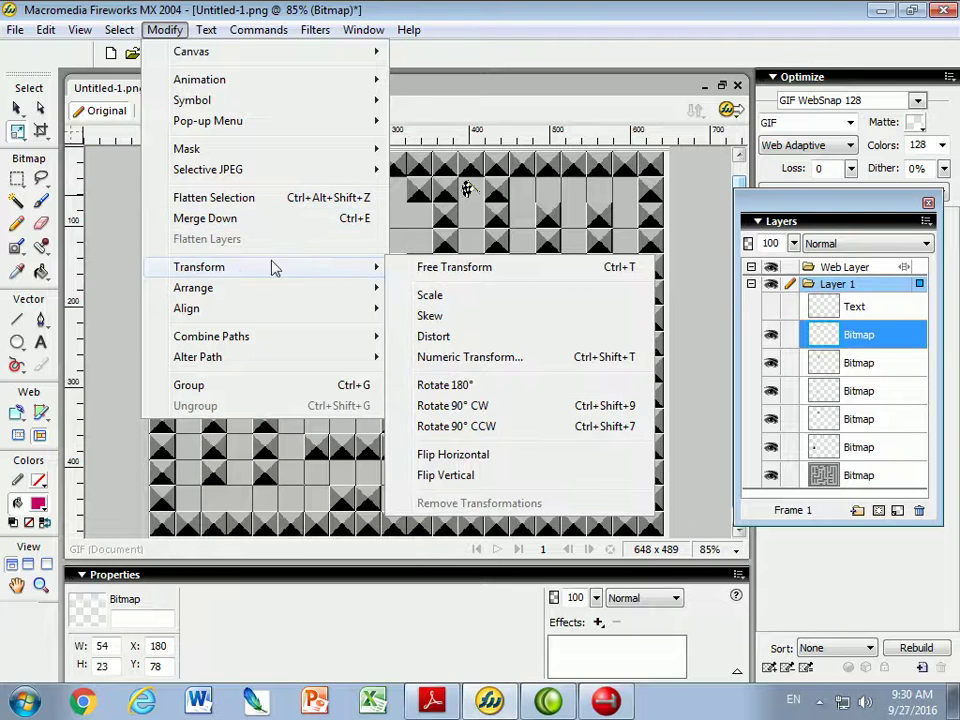
pyautogui.click(491, 265)
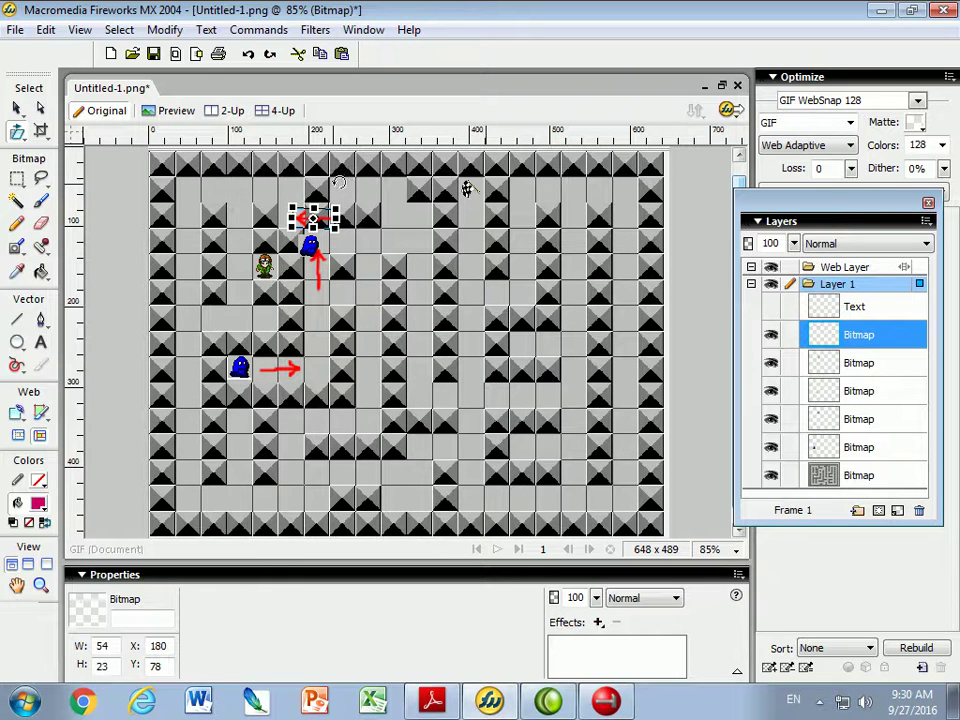
pyautogui.moveTo(308, 185); pyautogui.dragTo(365, 247)
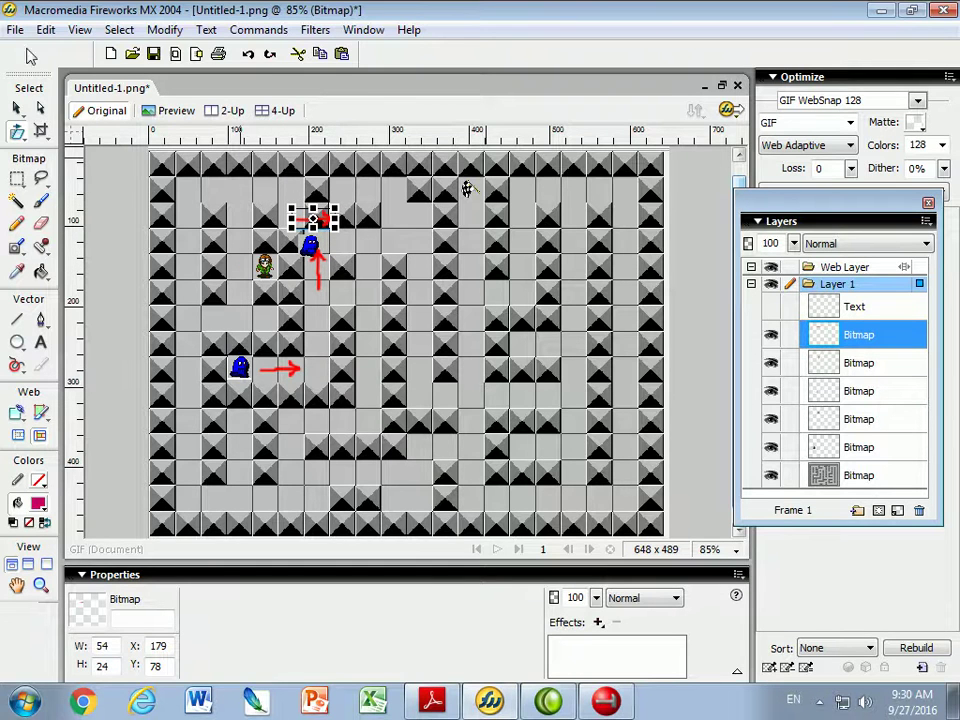
pyautogui.click(16, 107)
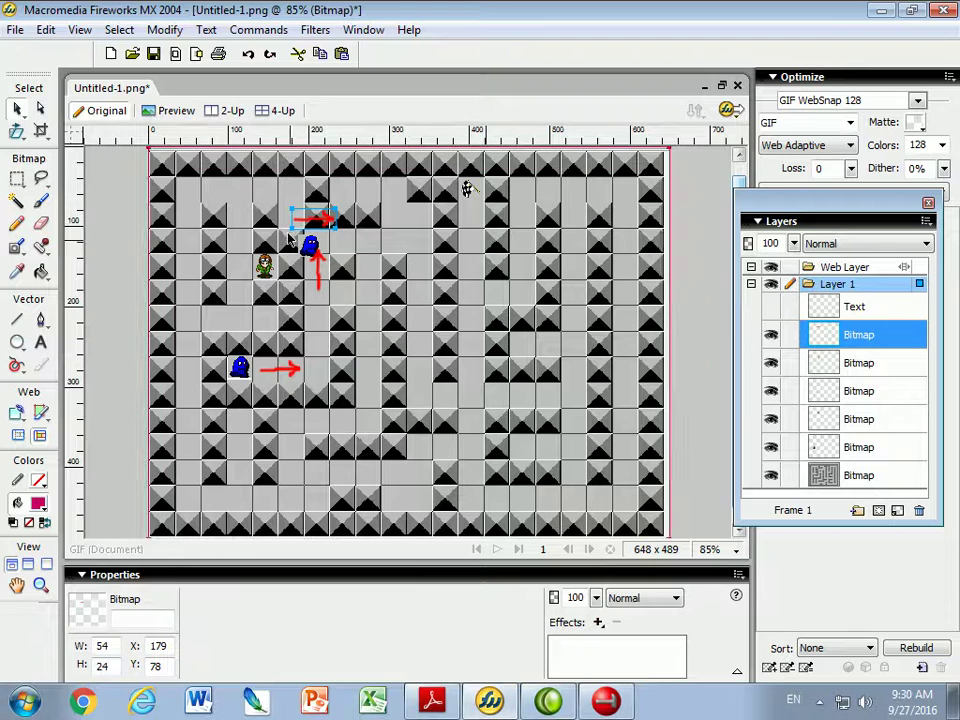
pyautogui.moveTo(314, 225)
pyautogui.mouseDown()
pyautogui.moveTo(316, 248)
pyautogui.moveTo(326, 238)
pyautogui.moveTo(318, 248)
pyautogui.mouseUp()
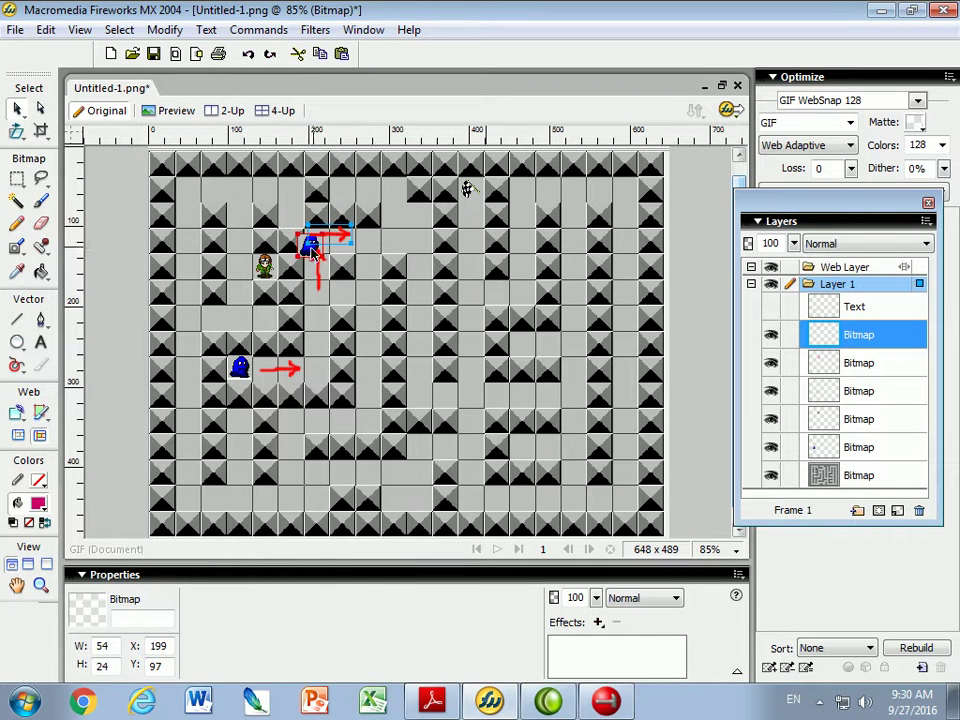
# Step: In Game Maker, append a Check Empty condition with x hspeed, y vspeed, only solid objects and Relative enabled, followed by an Exit action
pyautogui.click(604, 703)
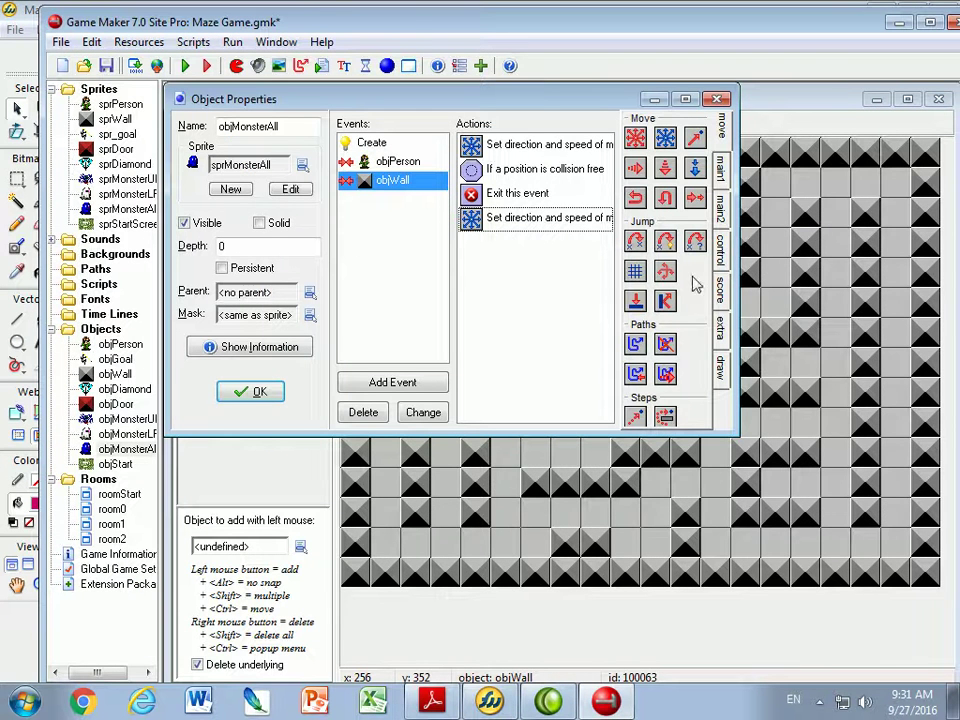
pyautogui.click(721, 250)
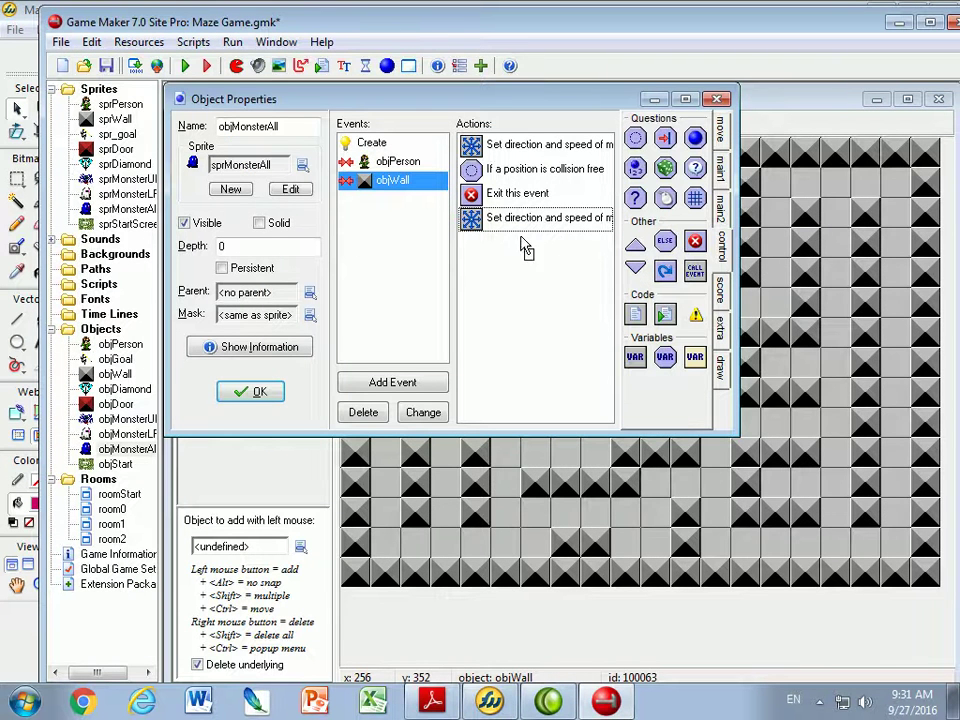
pyautogui.moveTo(635, 138); pyautogui.dragTo(490, 250)
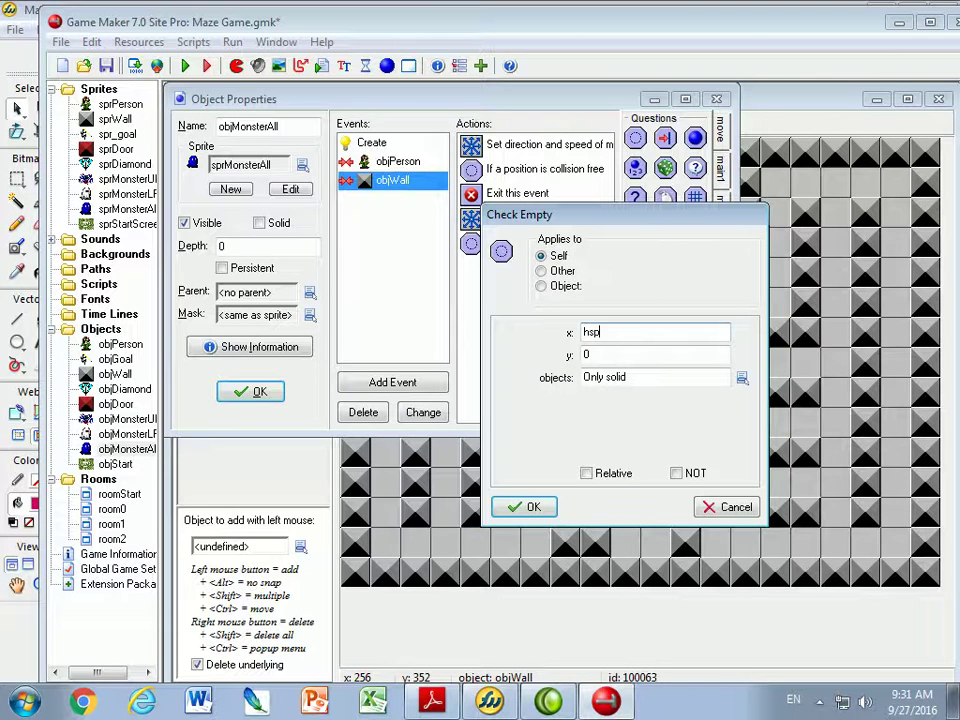
pyautogui.write('hspeed')
pyautogui.press('Tab')
pyautogui.write('vspeed')
pyautogui.click(587, 474)
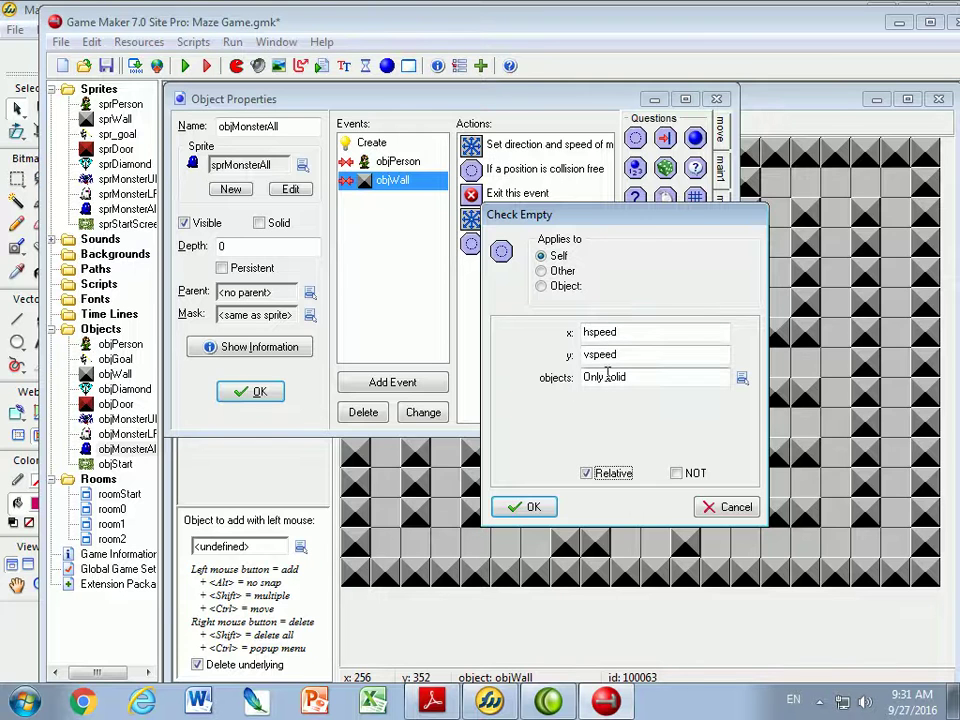
pyautogui.click(531, 507)
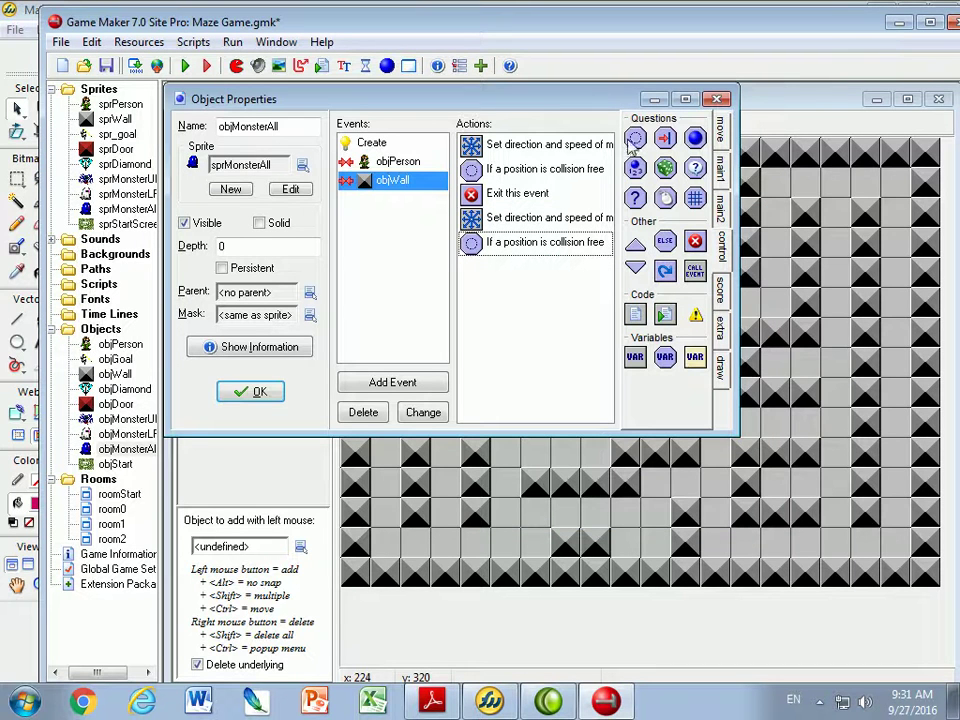
pyautogui.moveTo(697, 240); pyautogui.dragTo(493, 275)
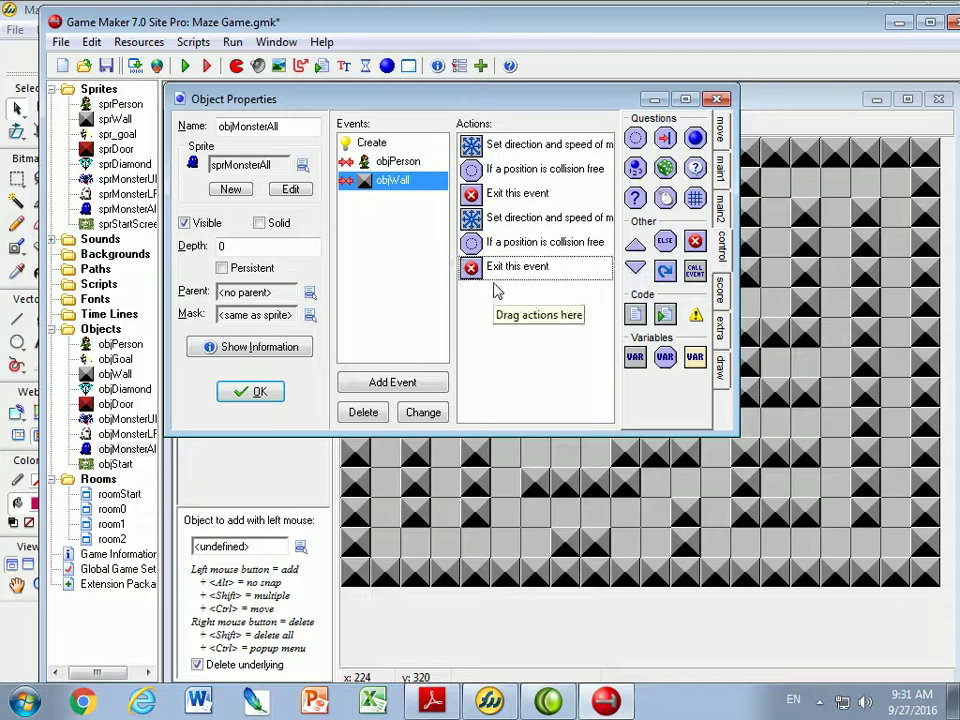
# Step: In the Fireworks diagram, nudge the upper right-pointing arrow and move the second monster along its direction to about X 318, Y 108
pyautogui.hotkey('alt', 'Tab')
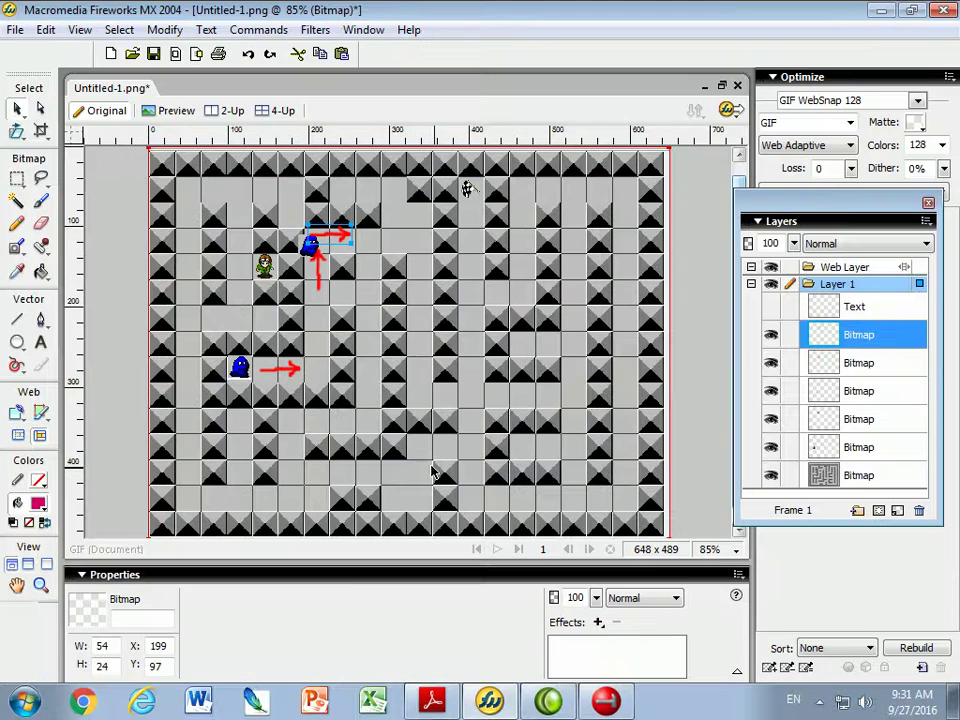
pyautogui.moveTo(338, 243)
pyautogui.mouseDown()
pyautogui.moveTo(338, 253)
pyautogui.moveTo(347, 240)
pyautogui.moveTo(322, 244)
pyautogui.mouseUp()
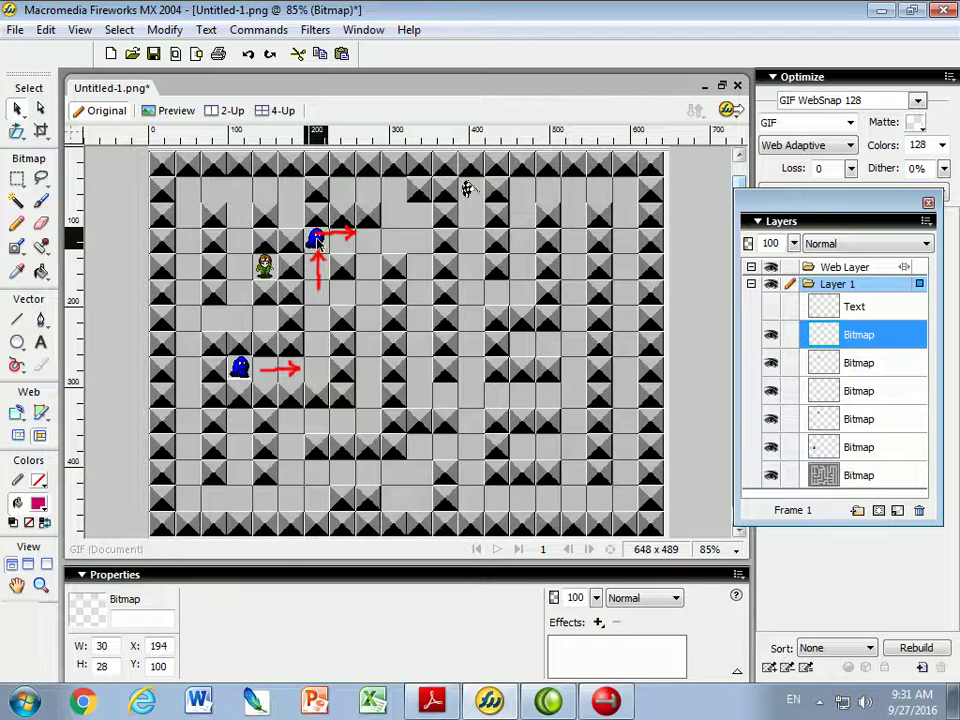
pyautogui.moveTo(317, 240)
pyautogui.mouseDown()
pyautogui.moveTo(344, 240)
pyautogui.moveTo(323, 238)
pyautogui.mouseUp()
pyautogui.hotkey('ctrl', 'Down')
pyautogui.hotkey('ctrl', 'Down')
pyautogui.hotkey('ctrl', 'Down')
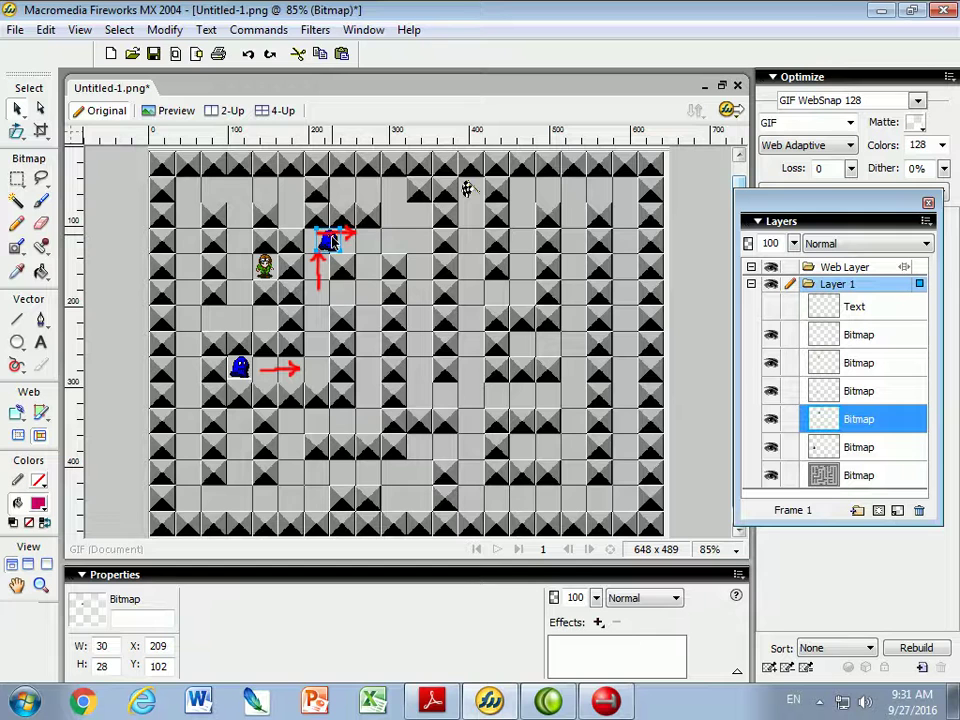
pyautogui.moveTo(333, 242)
pyautogui.mouseDown()
pyautogui.moveTo(322, 230)
pyautogui.moveTo(309, 242)
pyautogui.moveTo(329, 241)
pyautogui.mouseUp()
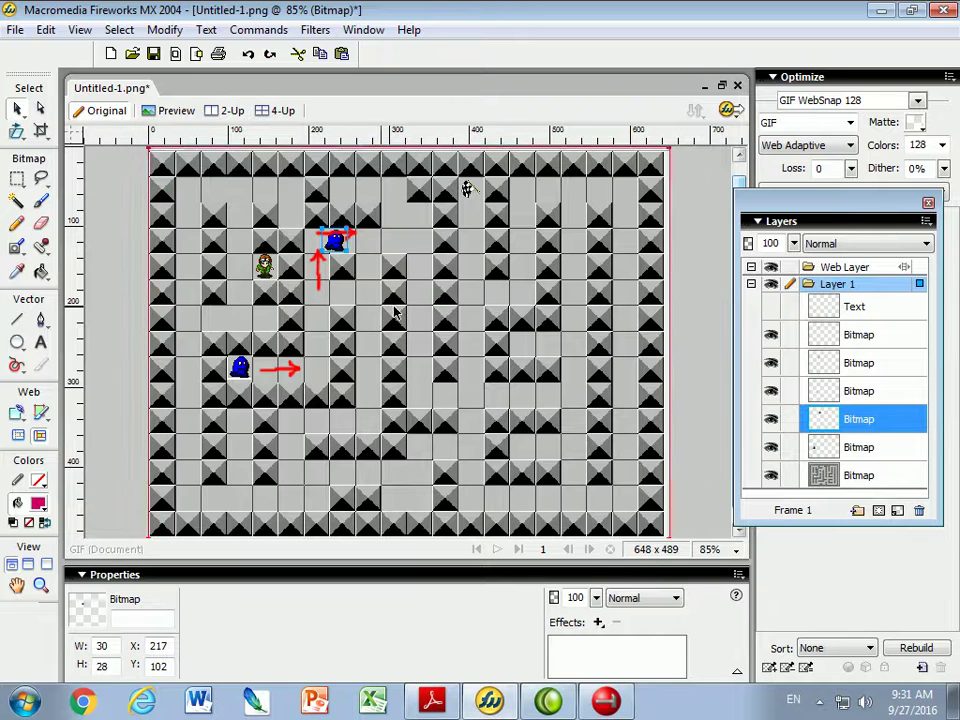
pyautogui.moveTo(337, 244); pyautogui.dragTo(419, 247)
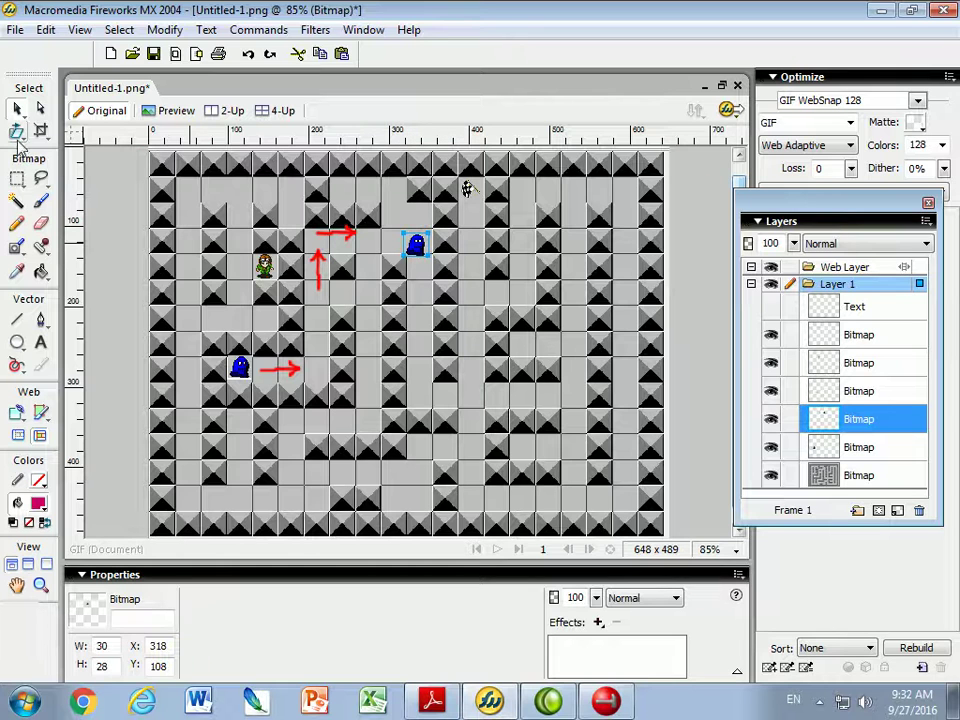
# Step: Try to copy and paste the two wall blocks above the right-pointing arrow, using a 68 × 27 marquee at X 226, Y 72
pyautogui.click(18, 180)
pyautogui.moveTo(352, 208); pyautogui.dragTo(385, 230)
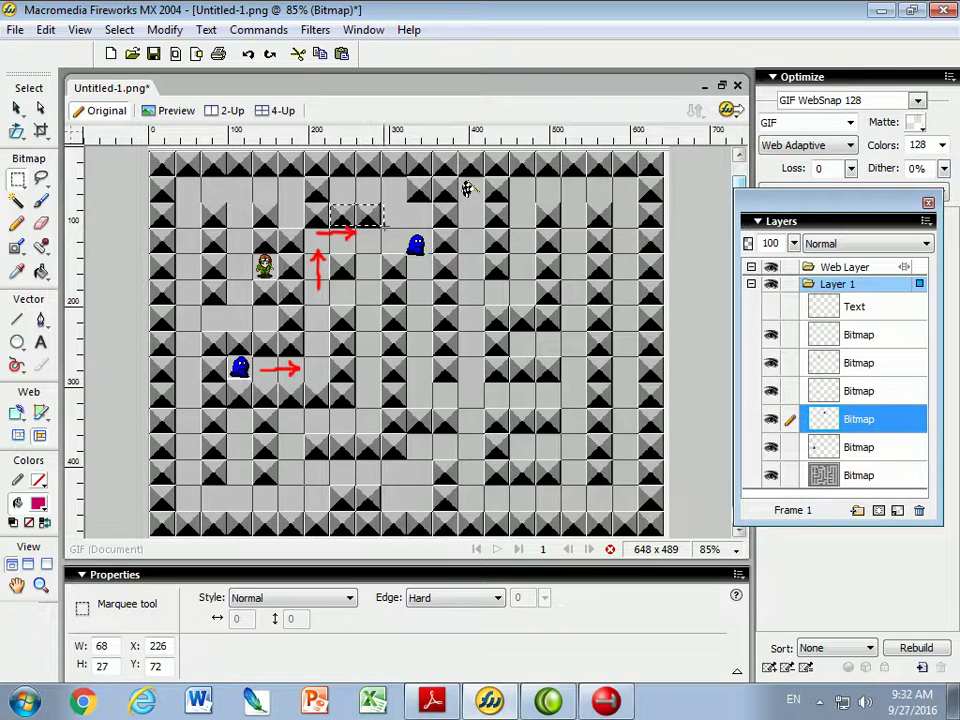
pyautogui.click(46, 29)
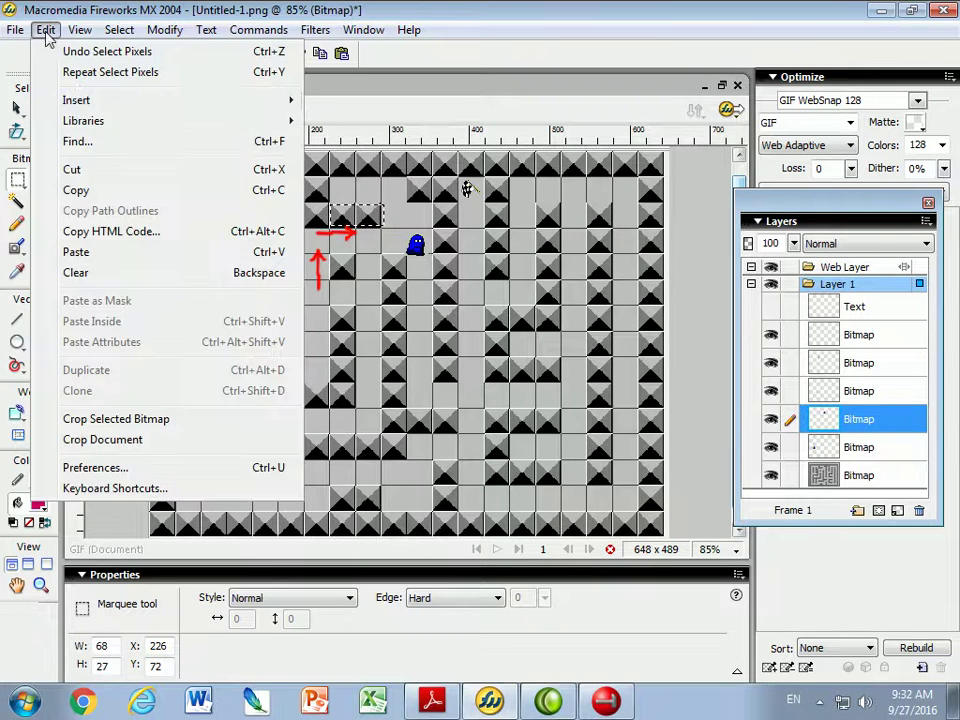
pyautogui.click(76, 190)
pyautogui.click(46, 29)
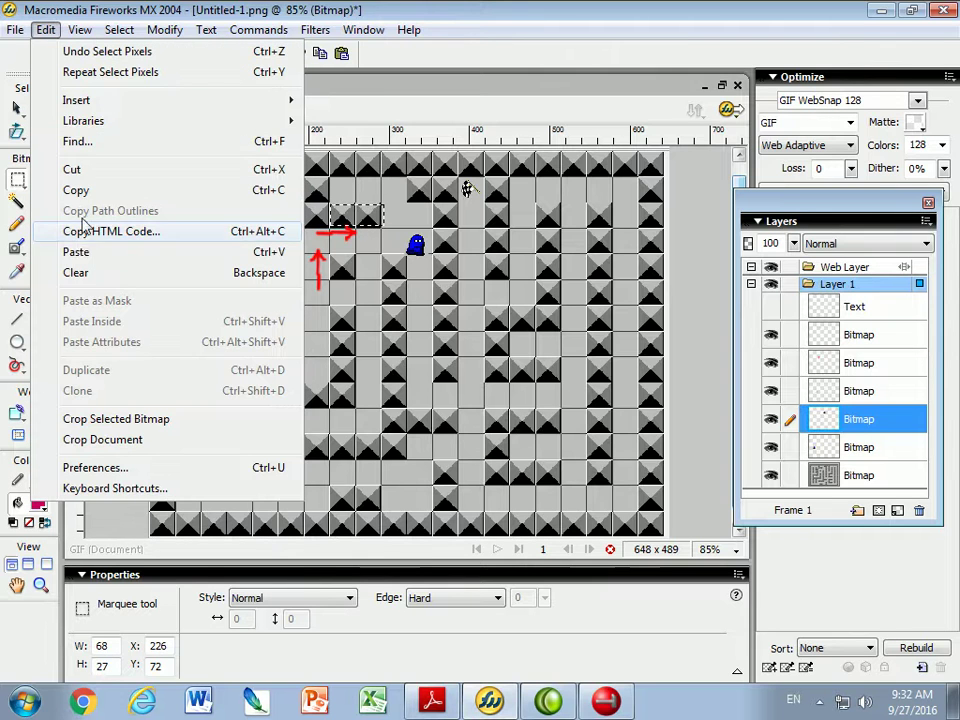
pyautogui.click(78, 252)
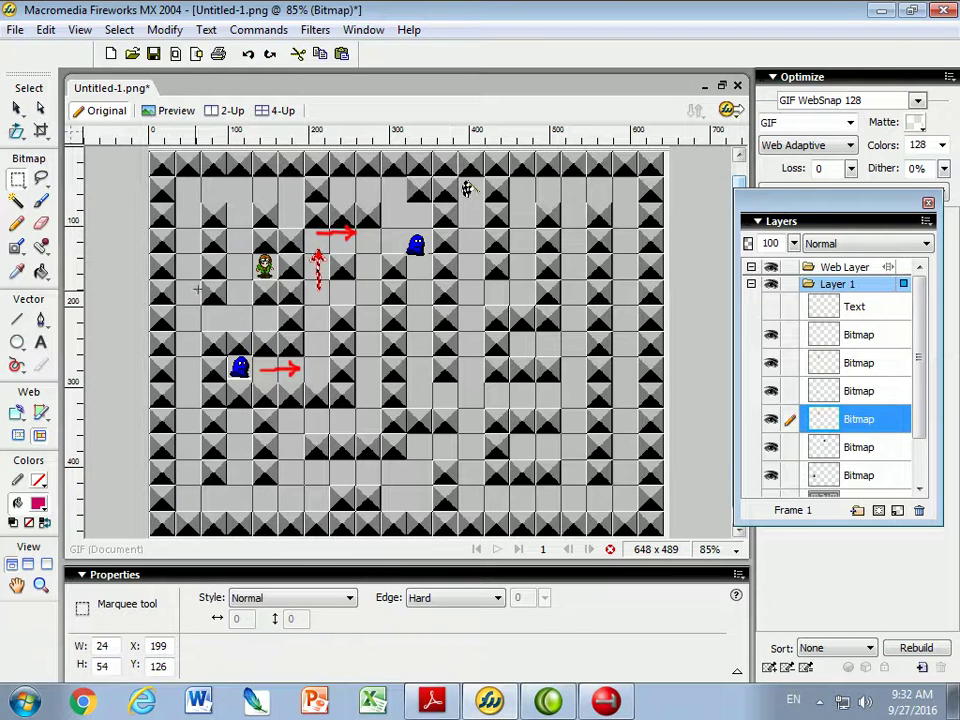
# Step: Copy the three wall blocks at X 192, Y 72 from the maze bitmap, placing copies at X 255, Y 72 and X 290, Y 135
pyautogui.click(838, 497)
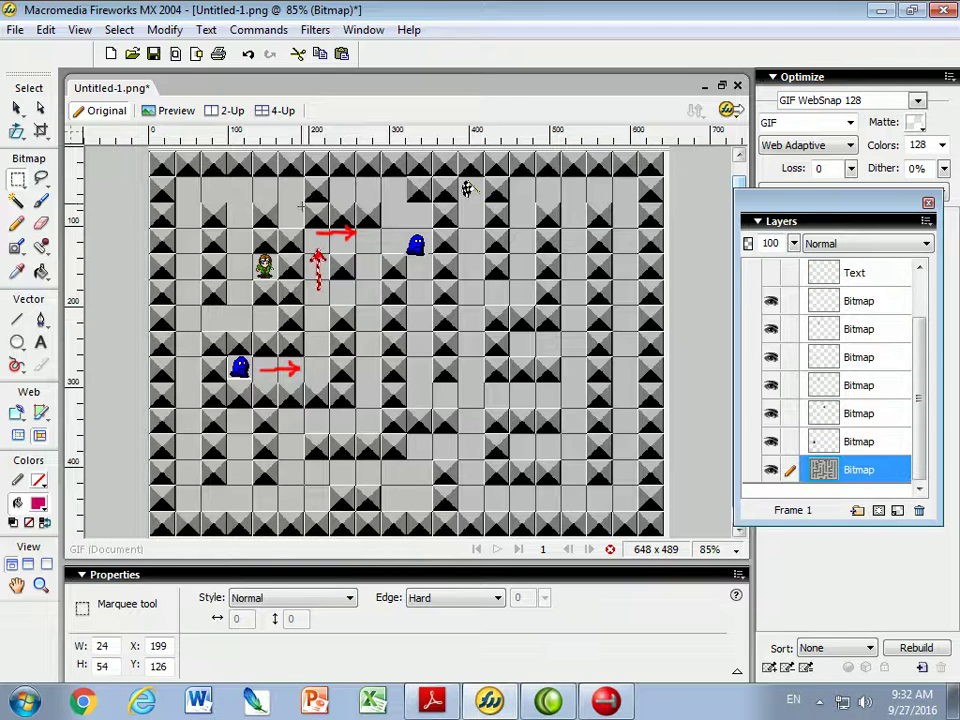
pyautogui.hotkey('ctrl', 'a')
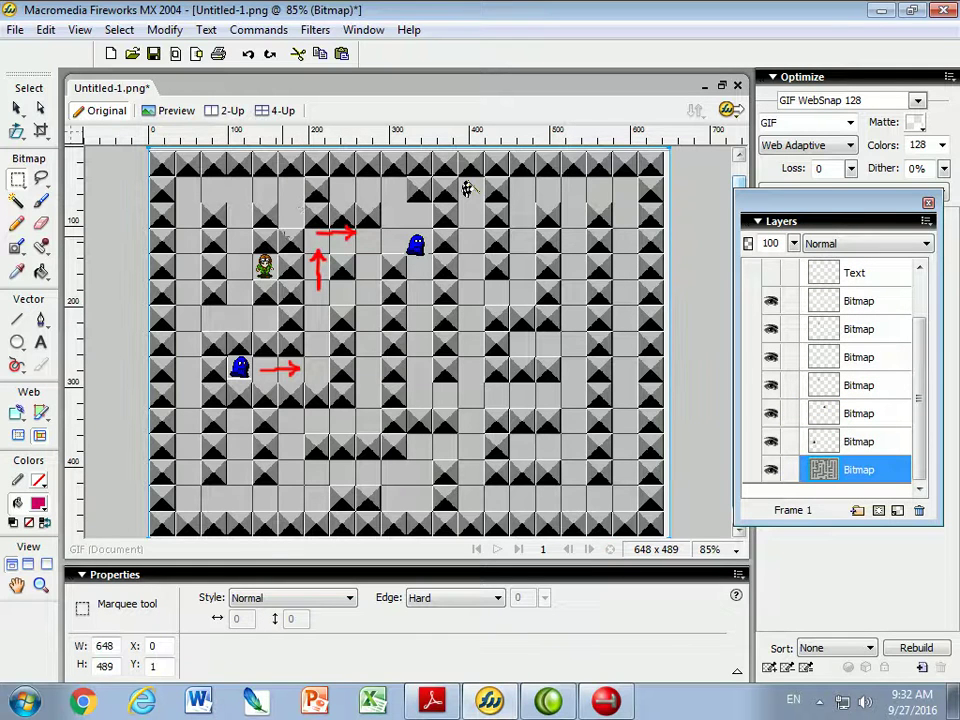
pyautogui.moveTo(303, 203); pyautogui.dragTo(387, 228)
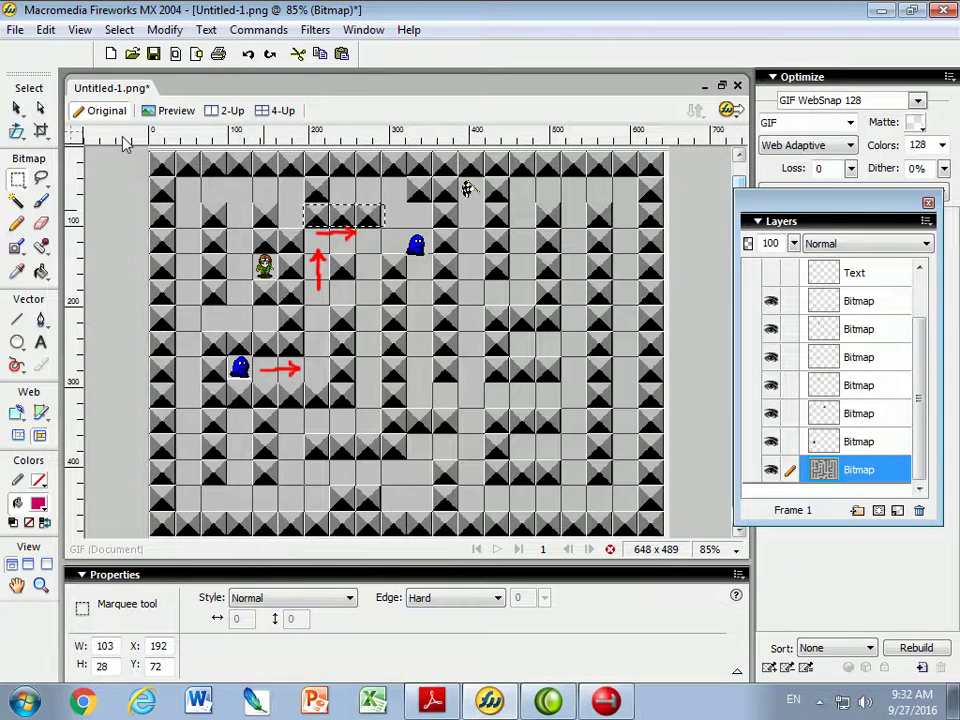
pyautogui.hotkey('ctrl', 'c')
pyautogui.hotkey('ctrl', 'v')
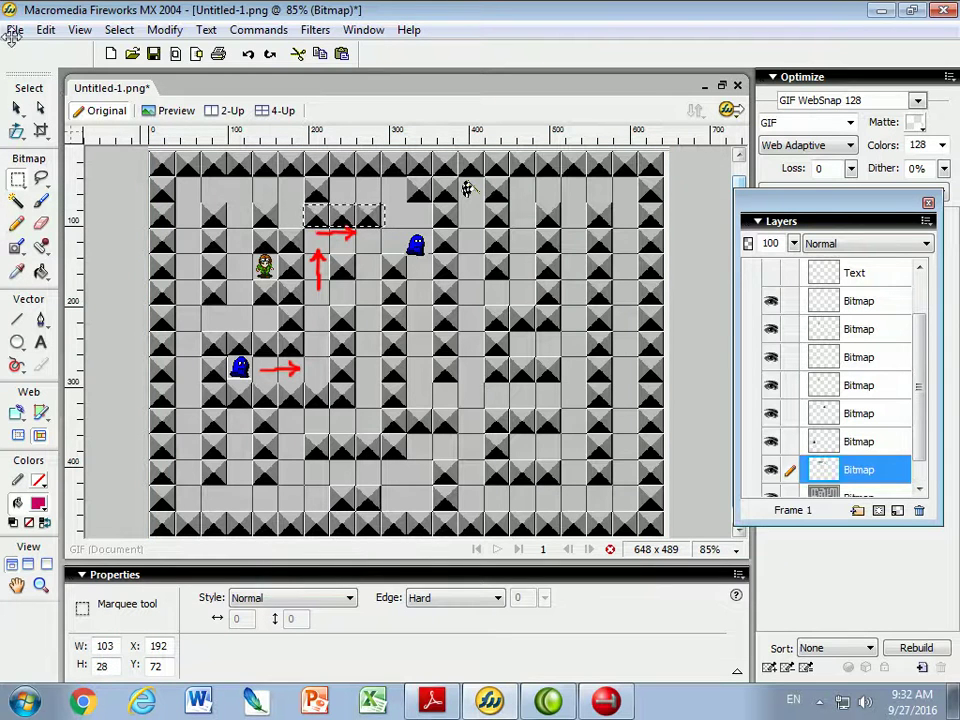
pyautogui.click(17, 107)
pyautogui.moveTo(300, 204); pyautogui.dragTo(384, 218)
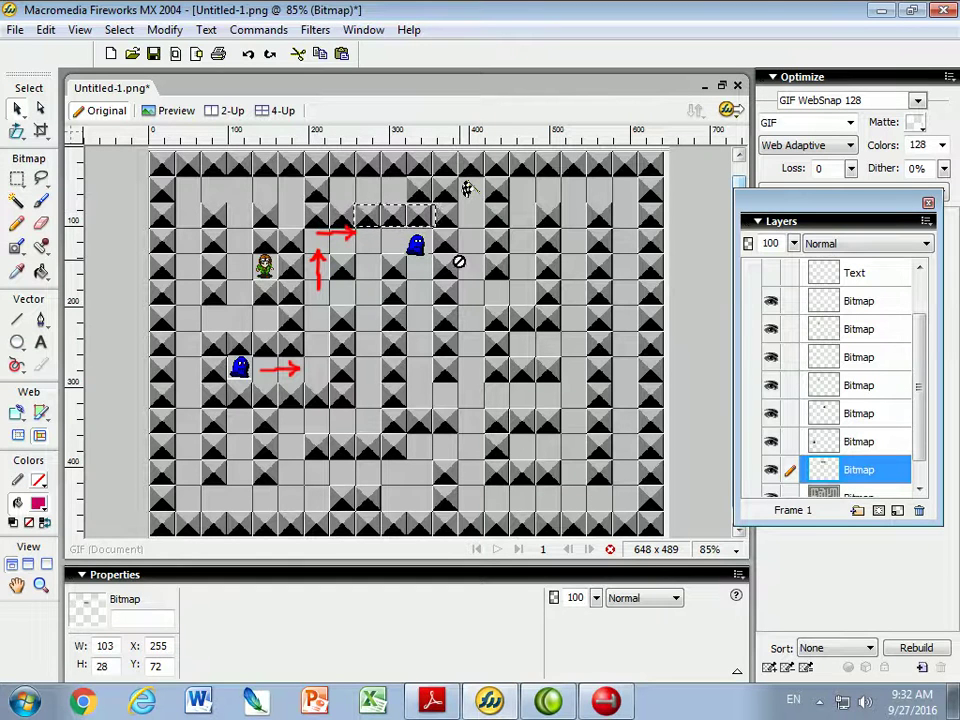
pyautogui.hotkey('ctrl', 'z')
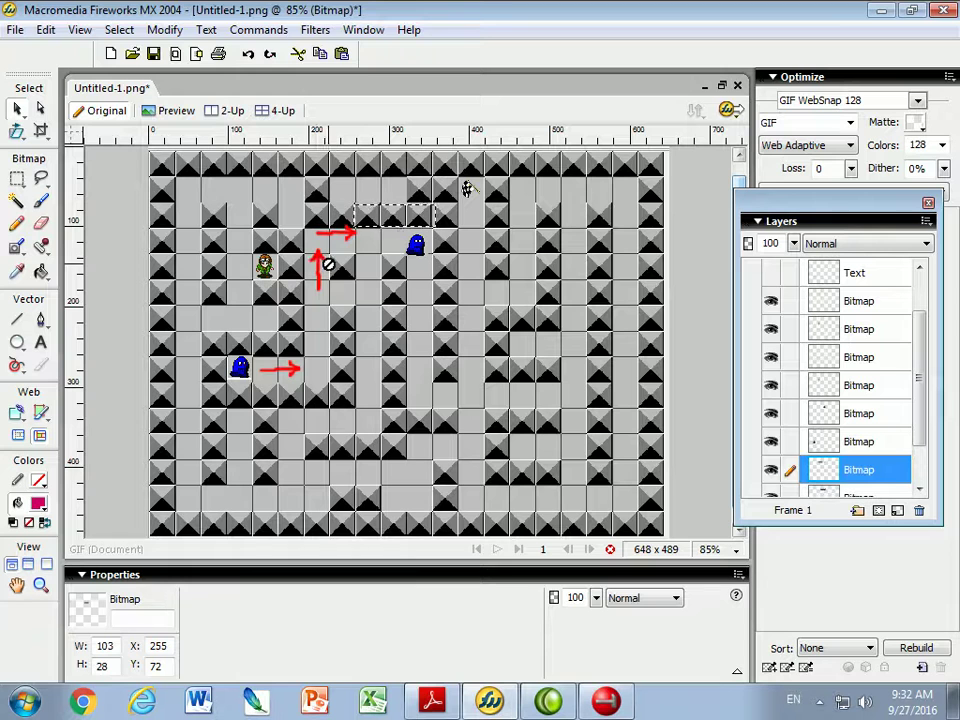
pyautogui.moveTo(320, 216); pyautogui.dragTo(388, 265)
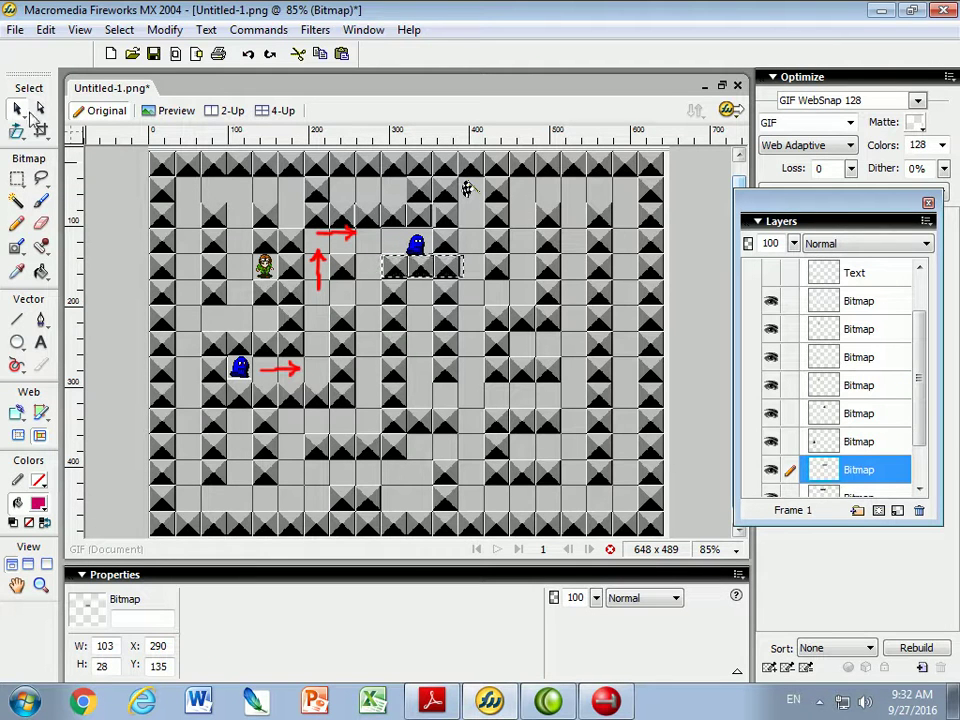
# Step: Hide the bitmap layer beneath the upper right-pointing arrow's layer and place a copy of that arrow over the second monster at X 307, Y 100
pyautogui.click(850, 301)
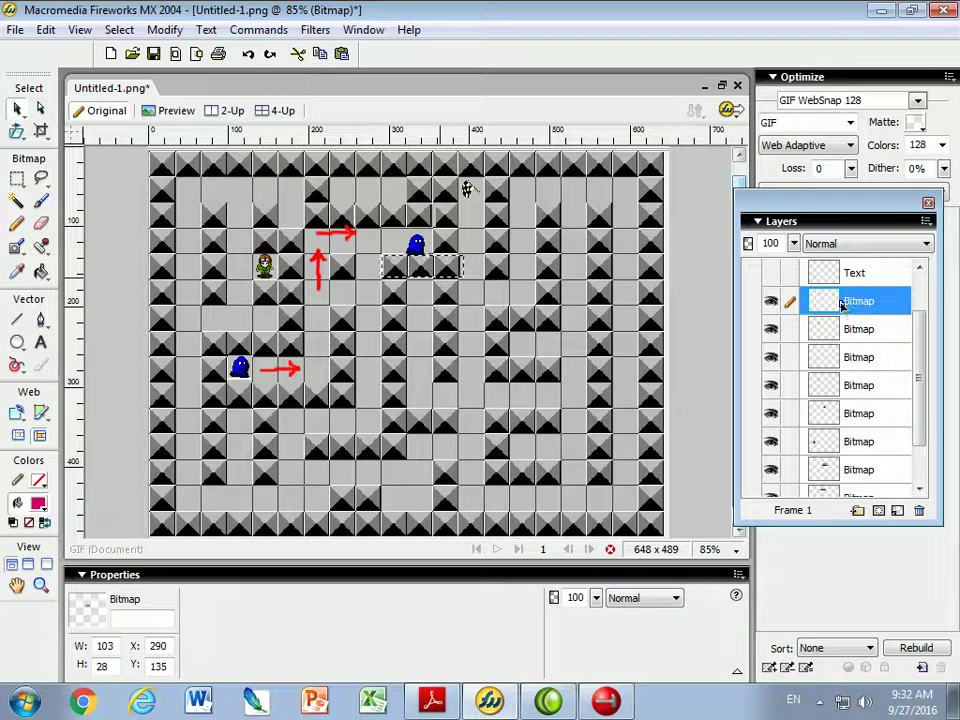
pyautogui.click(843, 332)
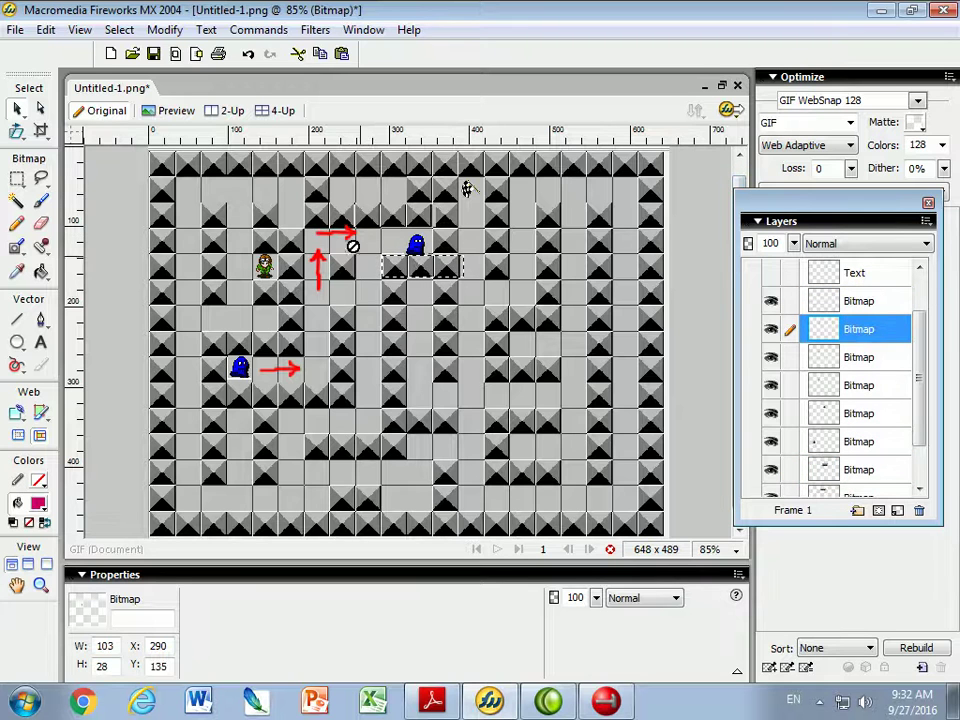
pyautogui.click(771, 303)
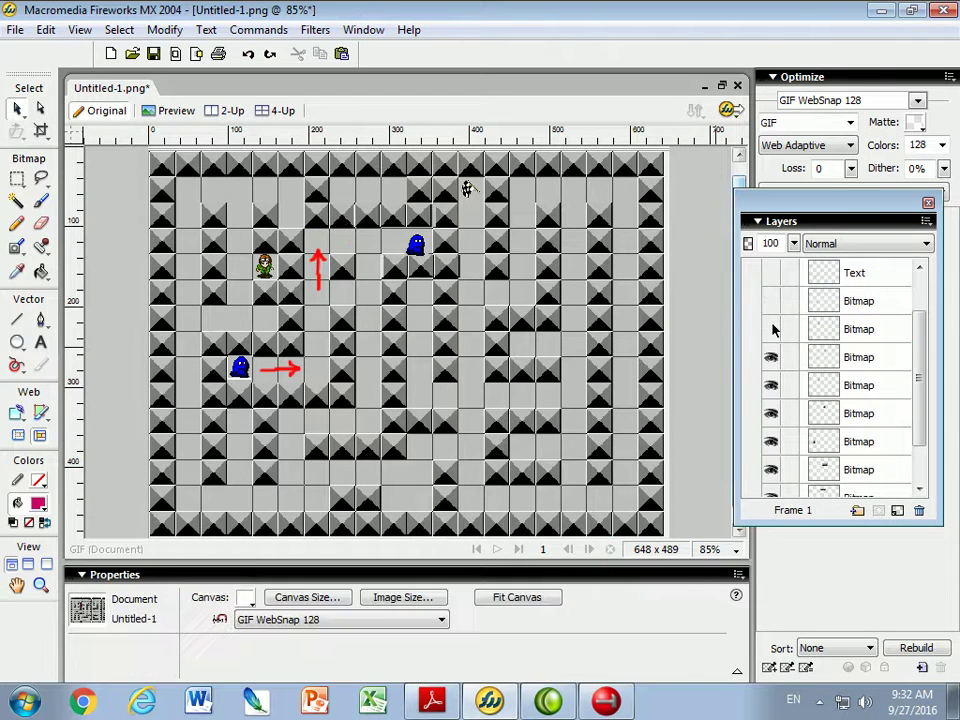
pyautogui.click(771, 301)
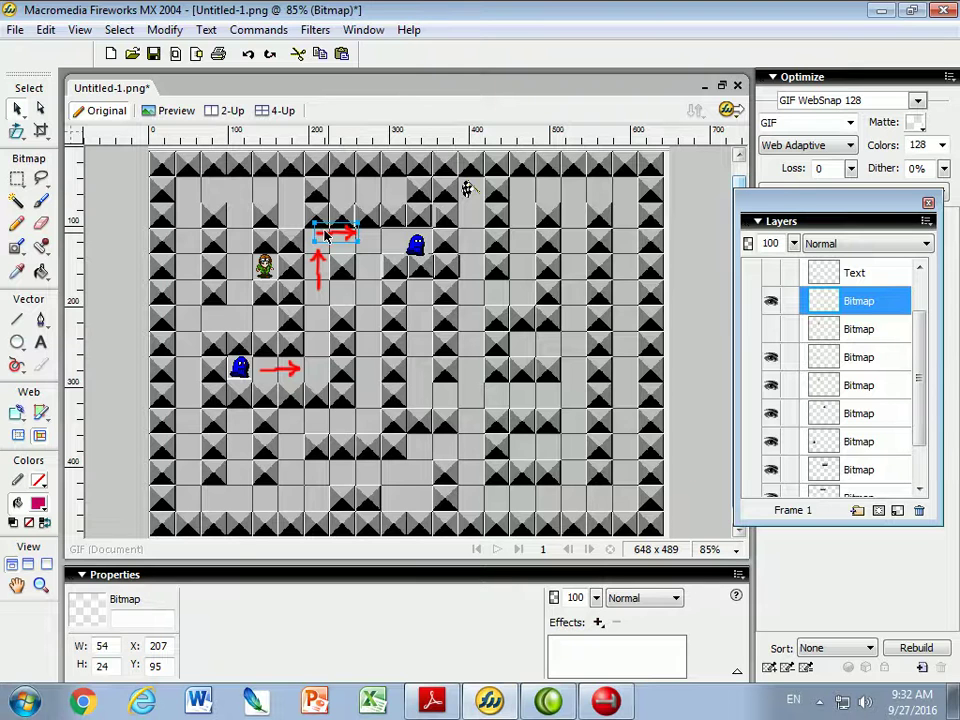
pyautogui.moveTo(325, 236); pyautogui.dragTo(416, 243)
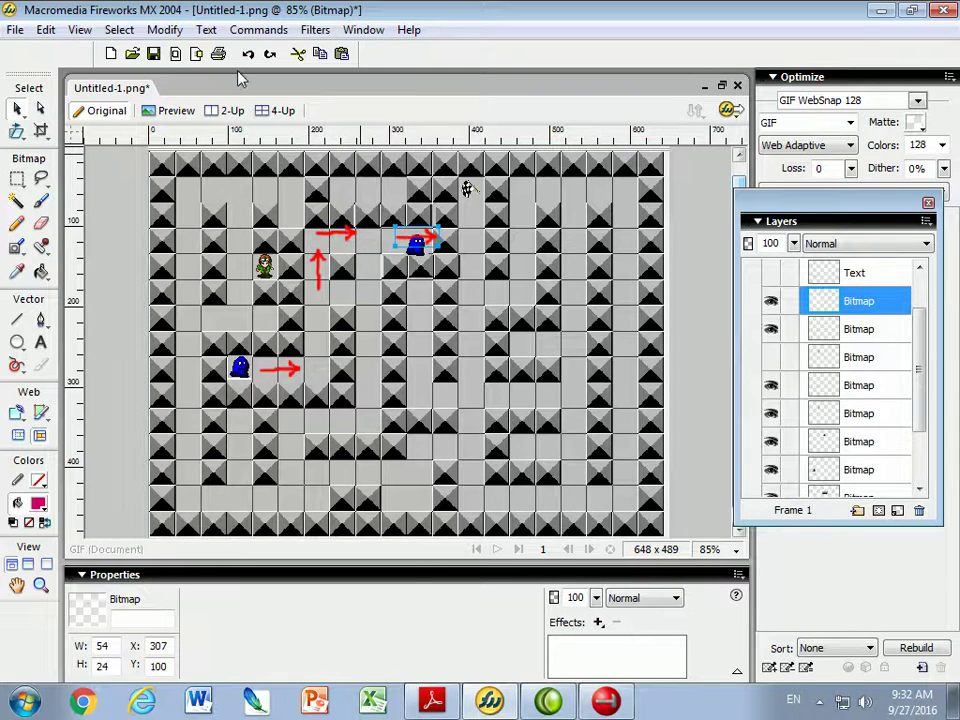
# Step: Rotate the copied arrow to point up and move it beside the second monster at X 336, Y 82
pyautogui.click(165, 29)
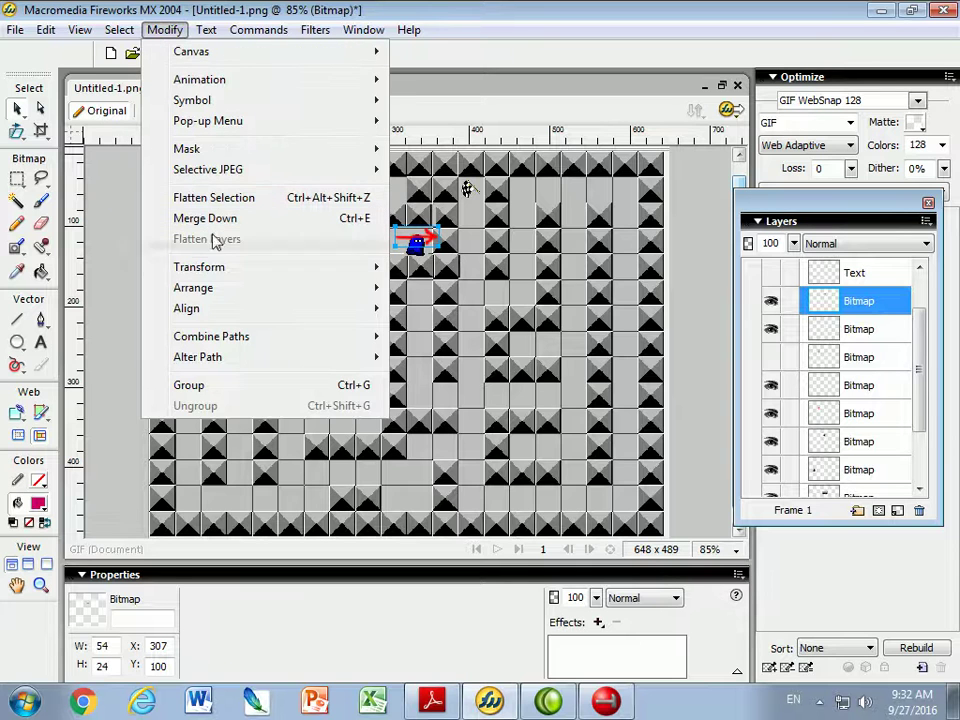
pyautogui.moveTo(214, 268)
pyautogui.click(433, 268)
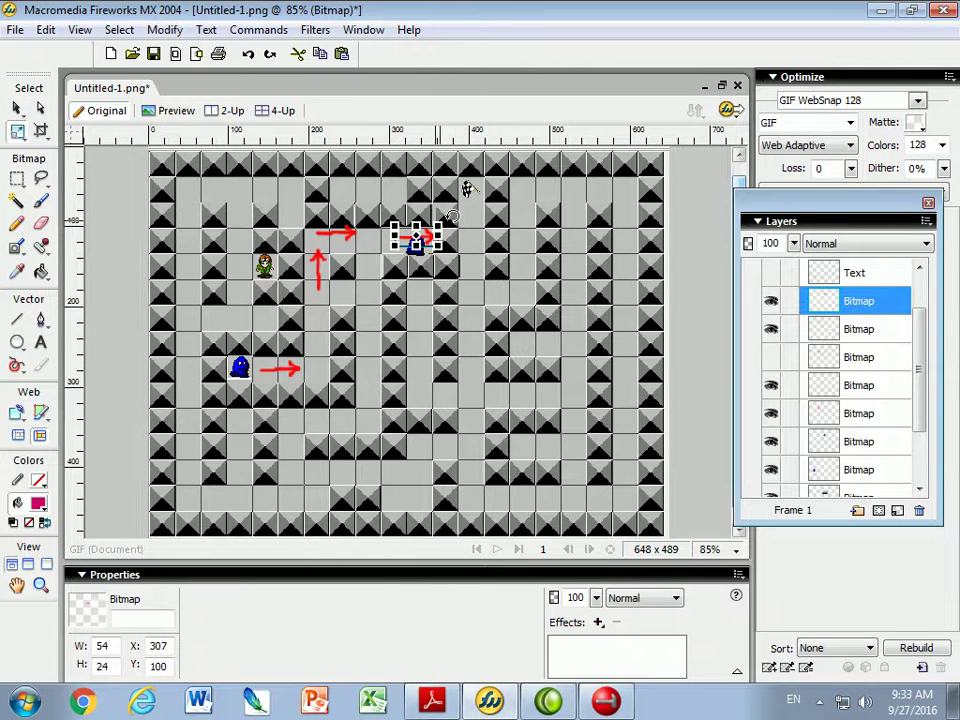
pyautogui.moveTo(454, 218); pyautogui.dragTo(398, 165)
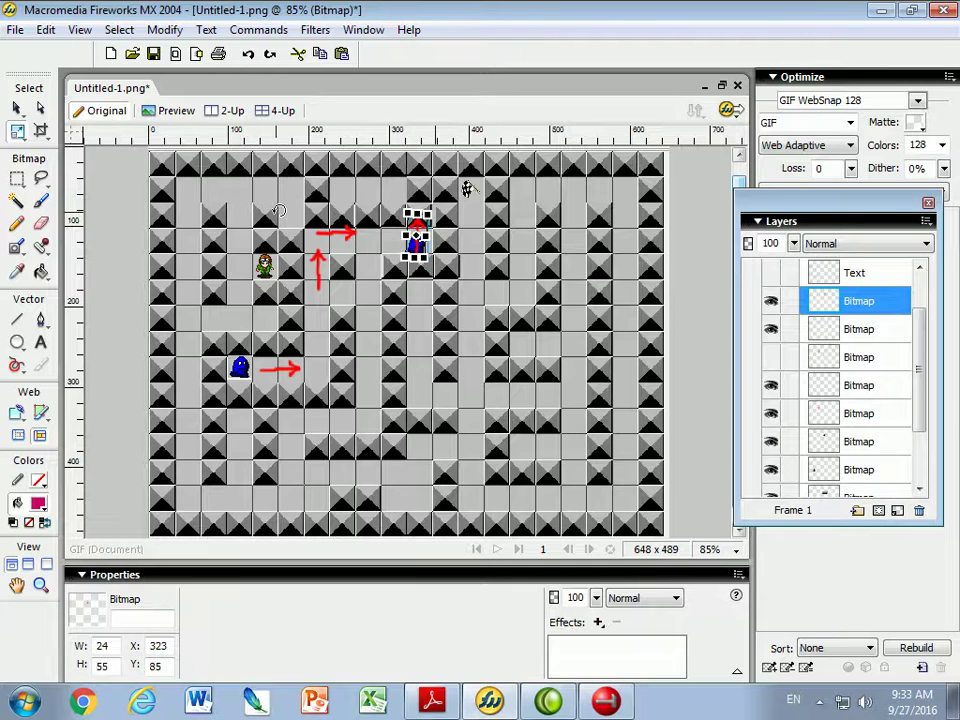
pyautogui.click(18, 108)
pyautogui.moveTo(417, 230); pyautogui.dragTo(430, 226)
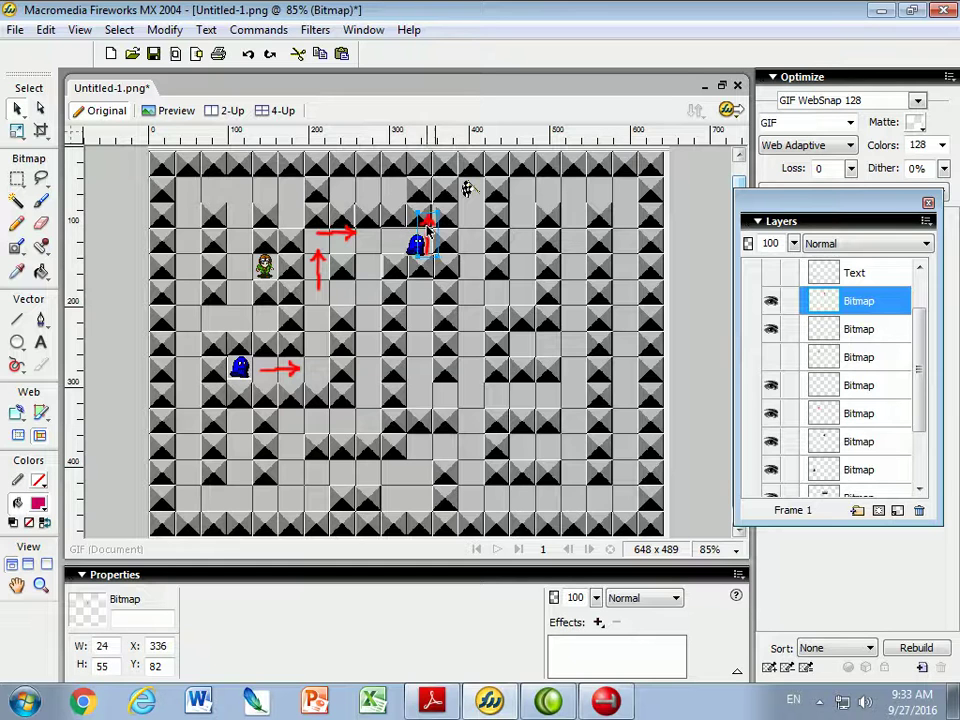
# Step: Rotate the arrow beside the second monster to point down
pyautogui.click(168, 31)
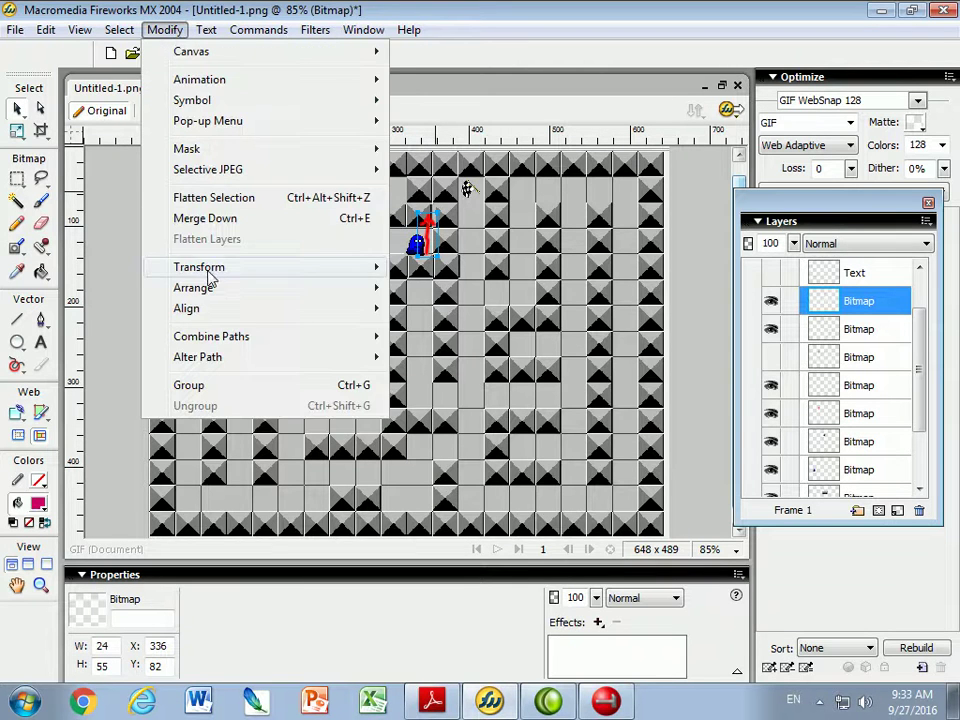
pyautogui.click(450, 268)
pyautogui.moveTo(445, 195); pyautogui.dragTo(410, 305)
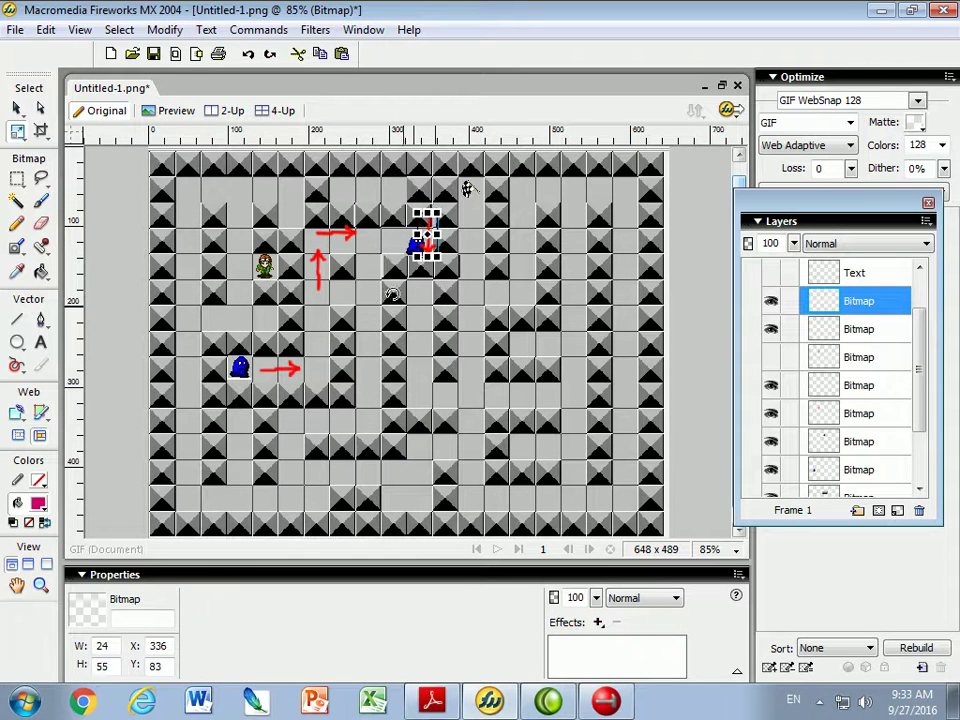
pyautogui.click(16, 107)
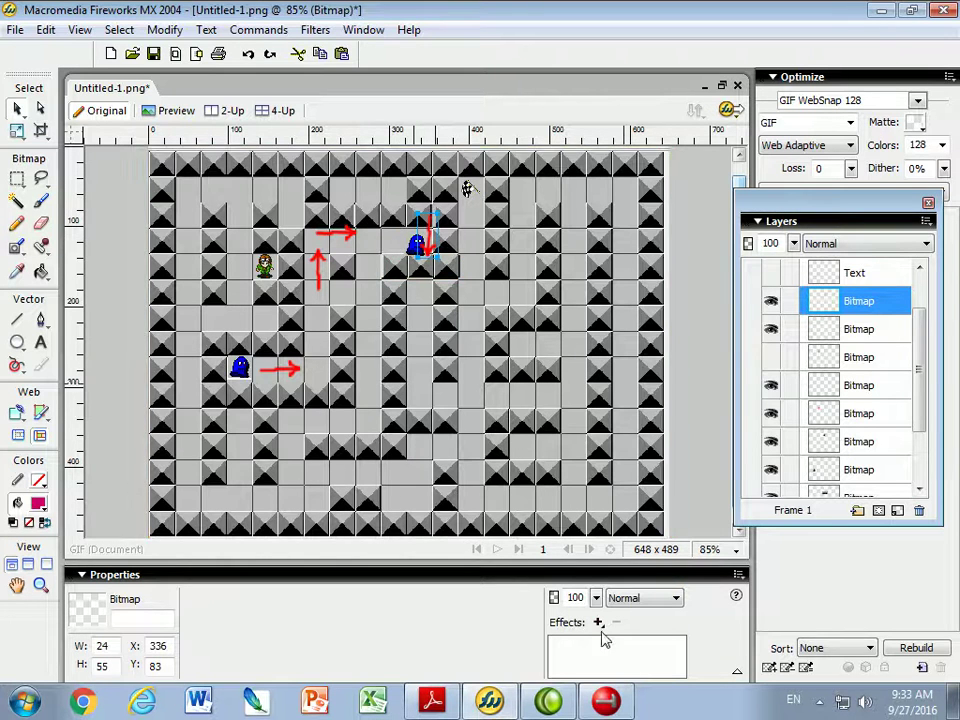
# Step: In Game Maker, append a Move Free action with direction "direction - 90" and speed 4 to objMonsterAll's objWall collision event
pyautogui.click(608, 700)
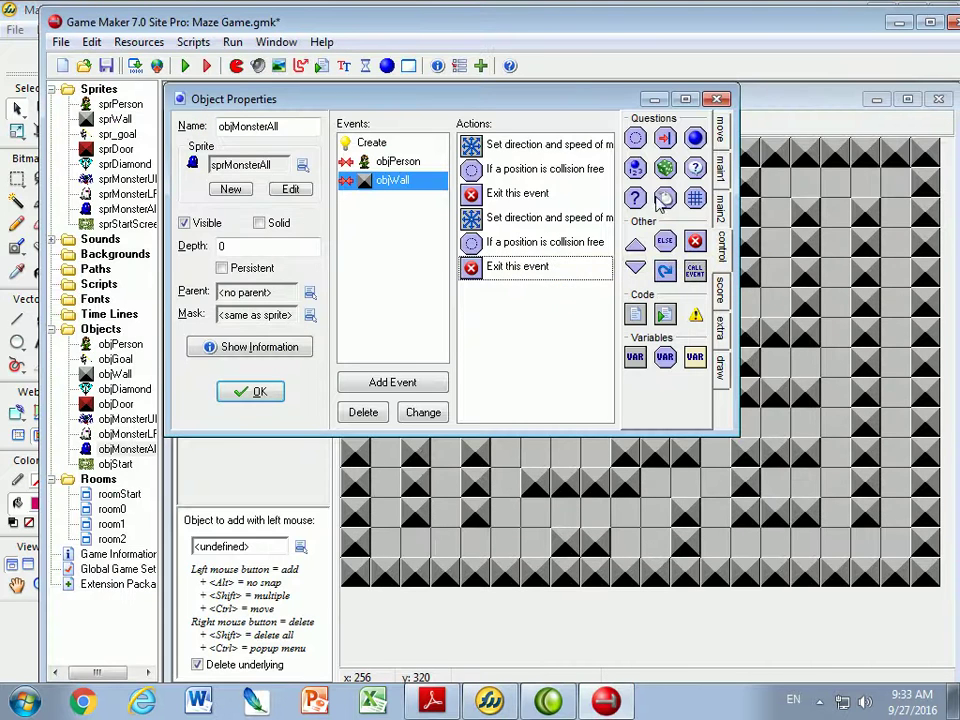
pyautogui.click(721, 140)
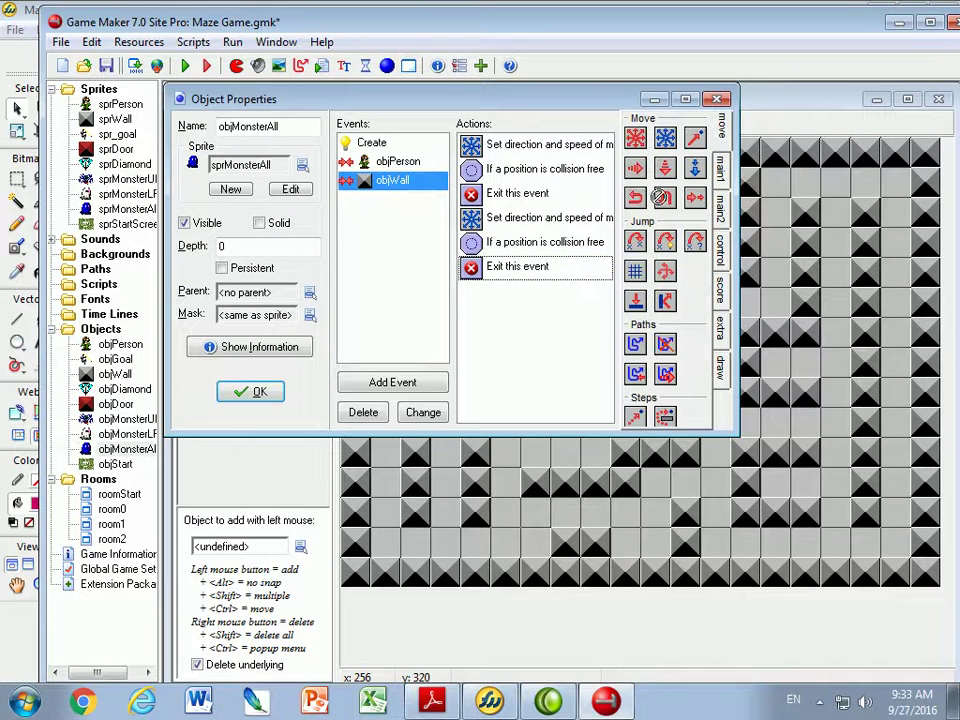
pyautogui.moveTo(668, 143); pyautogui.dragTo(529, 318)
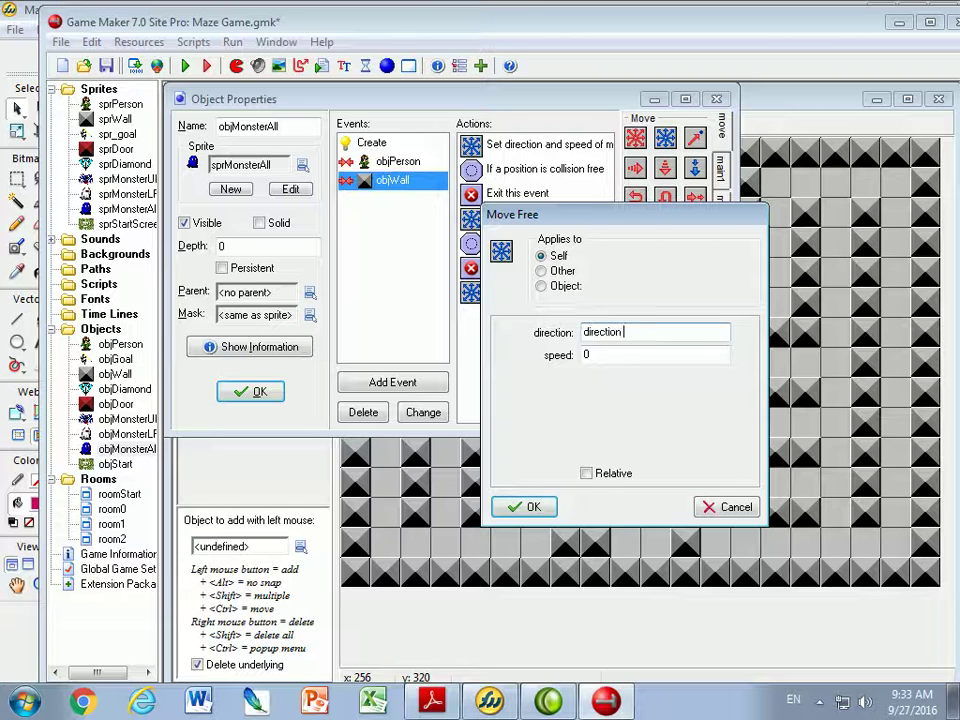
pyautogui.write('90')
pyautogui.press('Tab')
pyautogui.write('4')
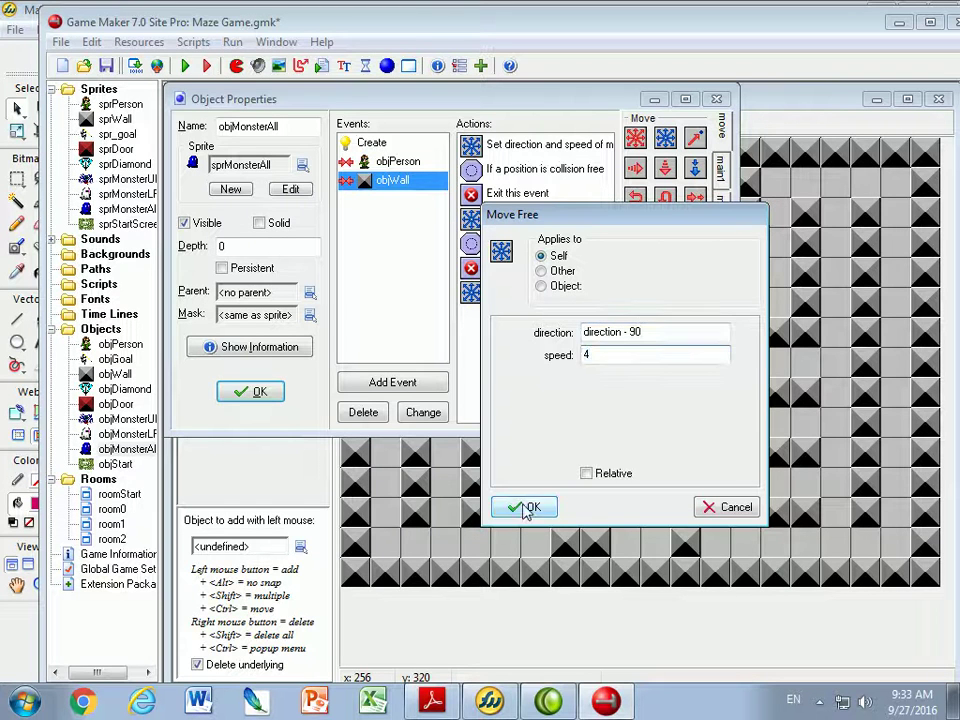
pyautogui.click(524, 507)
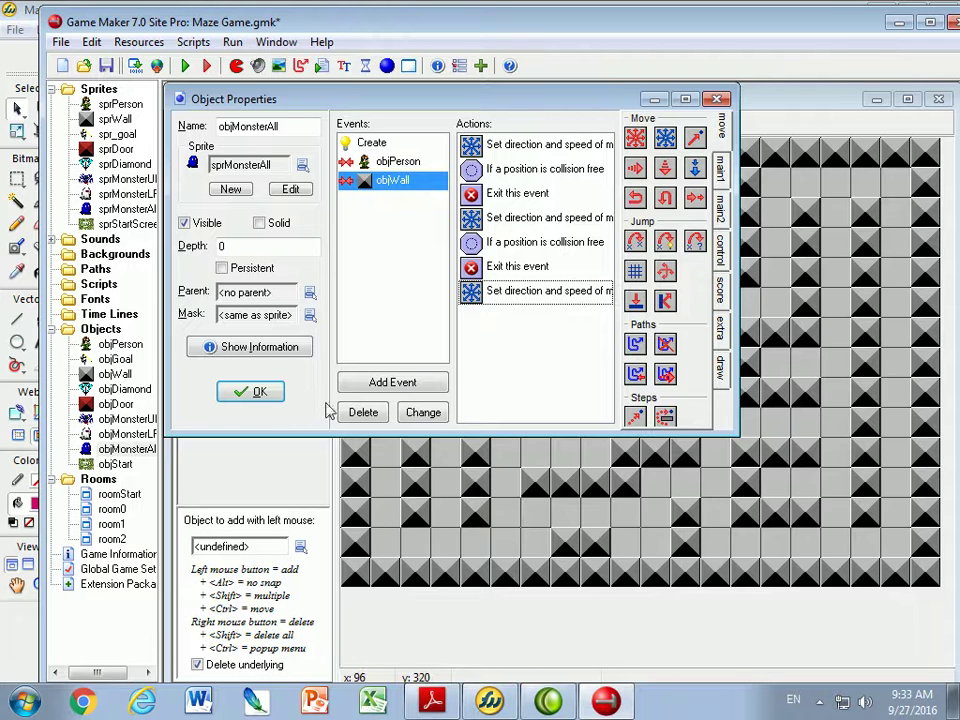
# Step: Accept the objMonsterAll properties and place one objMonsterAll instance in the room at x 96, y 256
pyautogui.click(259, 392)
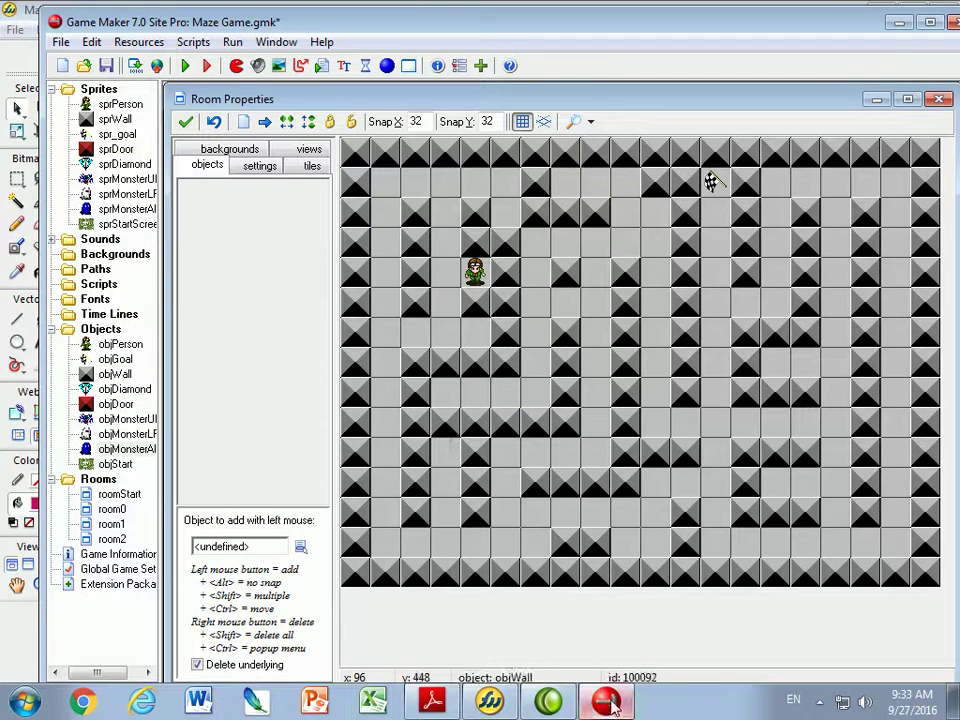
pyautogui.click(300, 547)
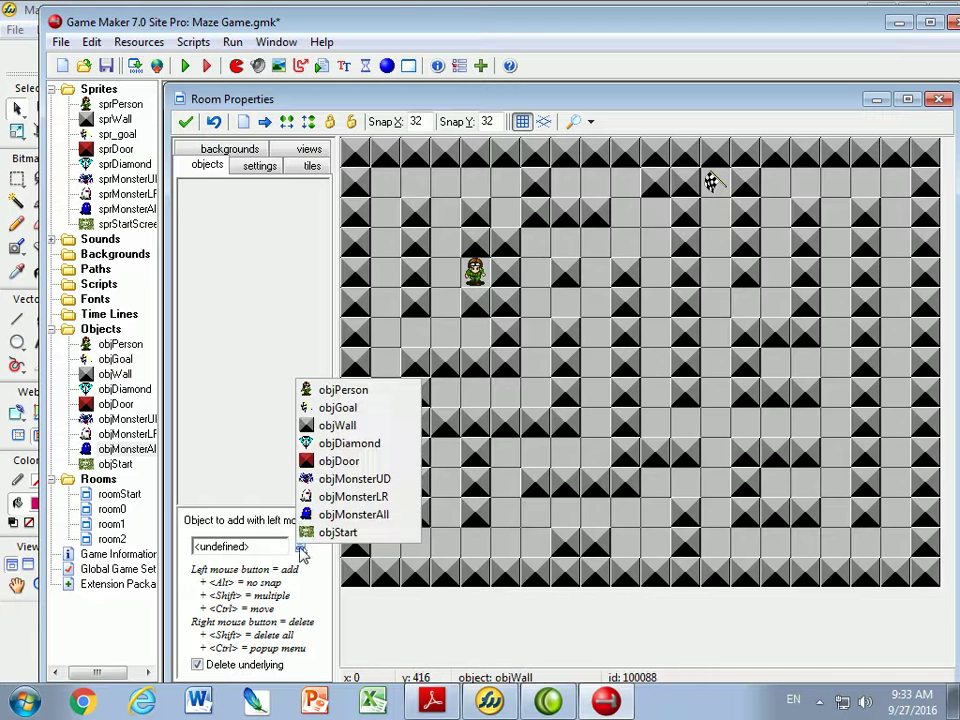
pyautogui.click(354, 514)
pyautogui.click(448, 403)
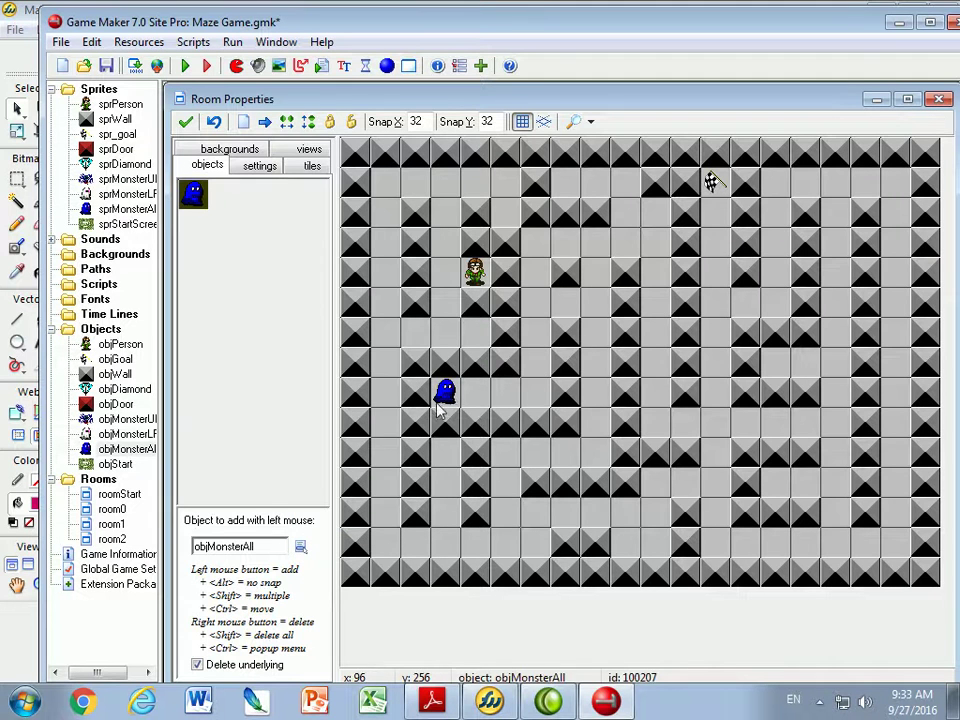
# Step: Add objWall blocks in the room at x 288 and 320, y 64, and at x 320, y 128 to close the corridor
pyautogui.click(300, 547)
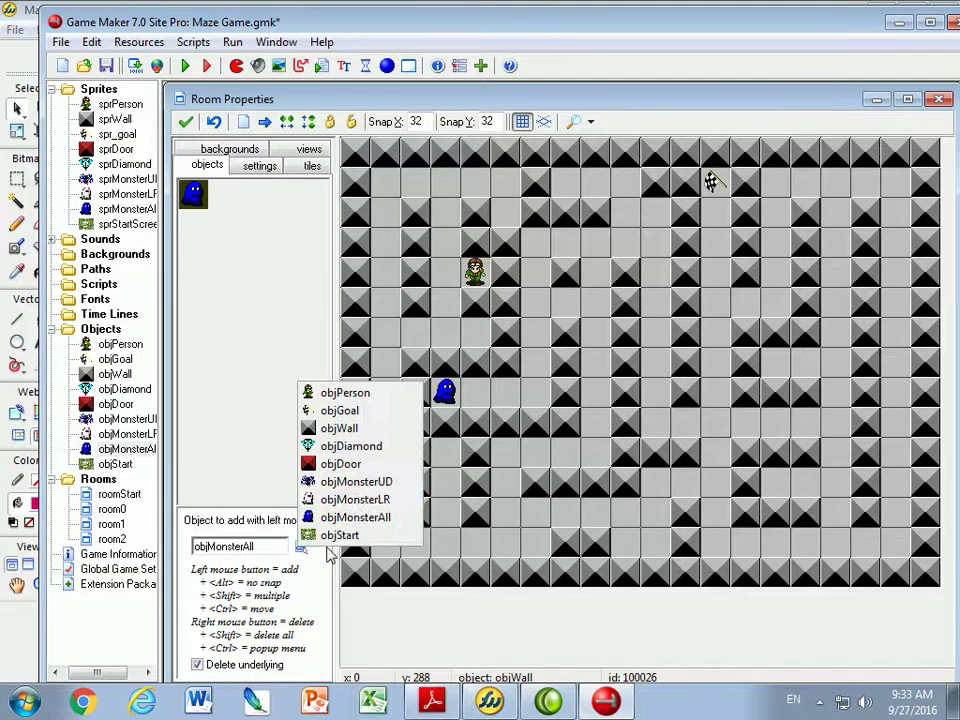
pyautogui.click(345, 428)
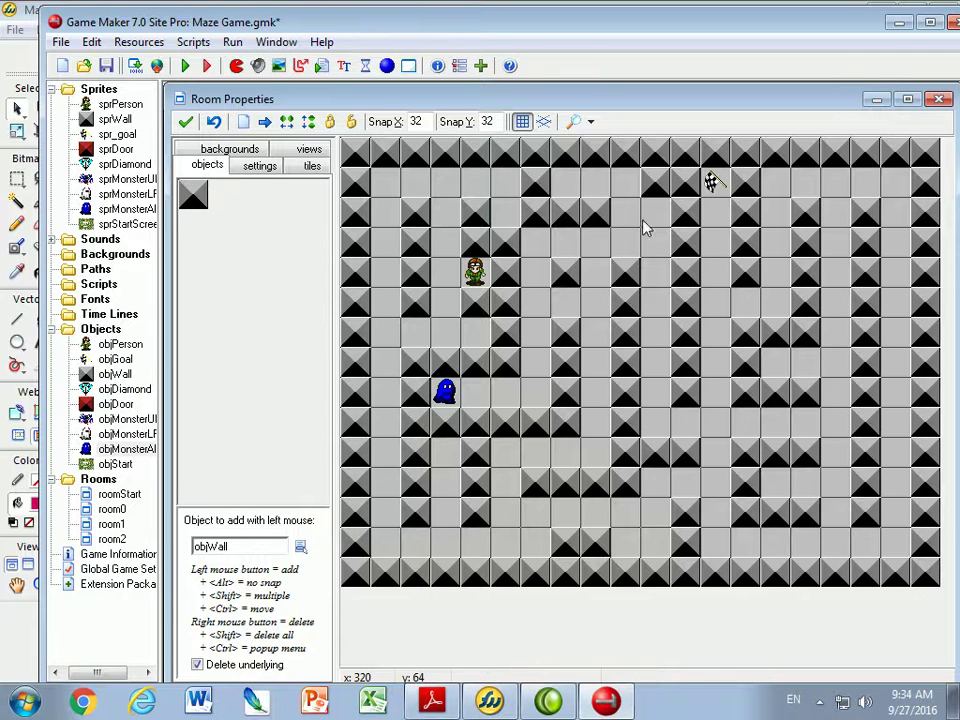
pyautogui.moveTo(623, 222)
pyautogui.keyDown('shift'); pyautogui.mouseDown()
pyautogui.moveTo(660, 215)
pyautogui.moveTo(682, 285)
pyautogui.moveTo(583, 220)
pyautogui.moveTo(713, 240)
pyautogui.moveTo(660, 280)
pyautogui.moveTo(620, 284)
pyautogui.mouseUp(); pyautogui.keyUp('shift')
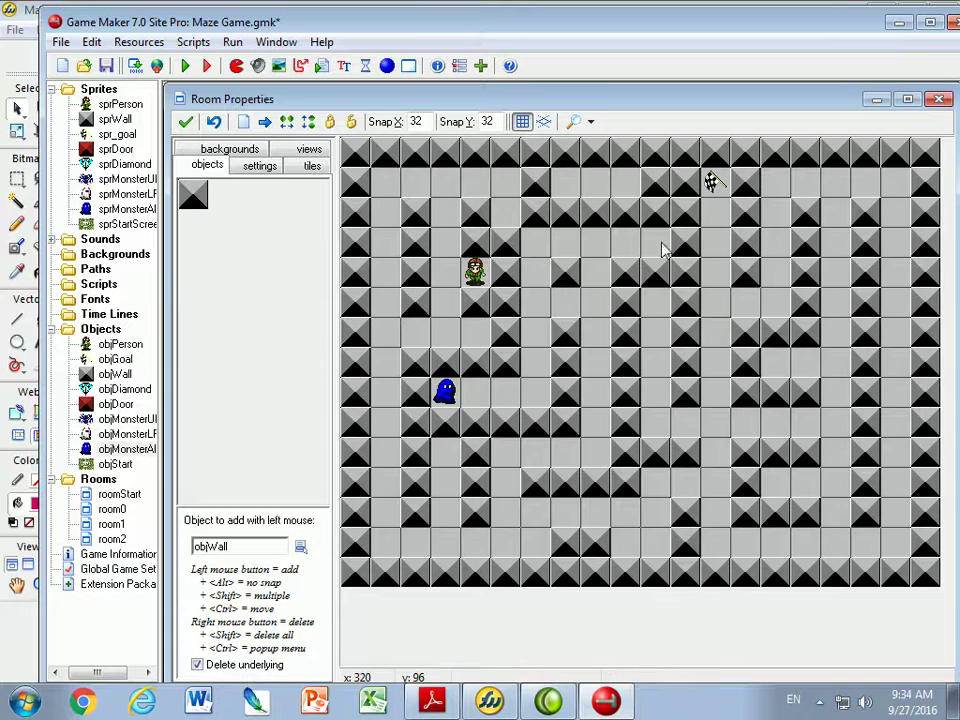
# Step: Run the game, continue past the start screen to the maze level, and examine how the blue monster turns at the walls
pyautogui.click(185, 66)
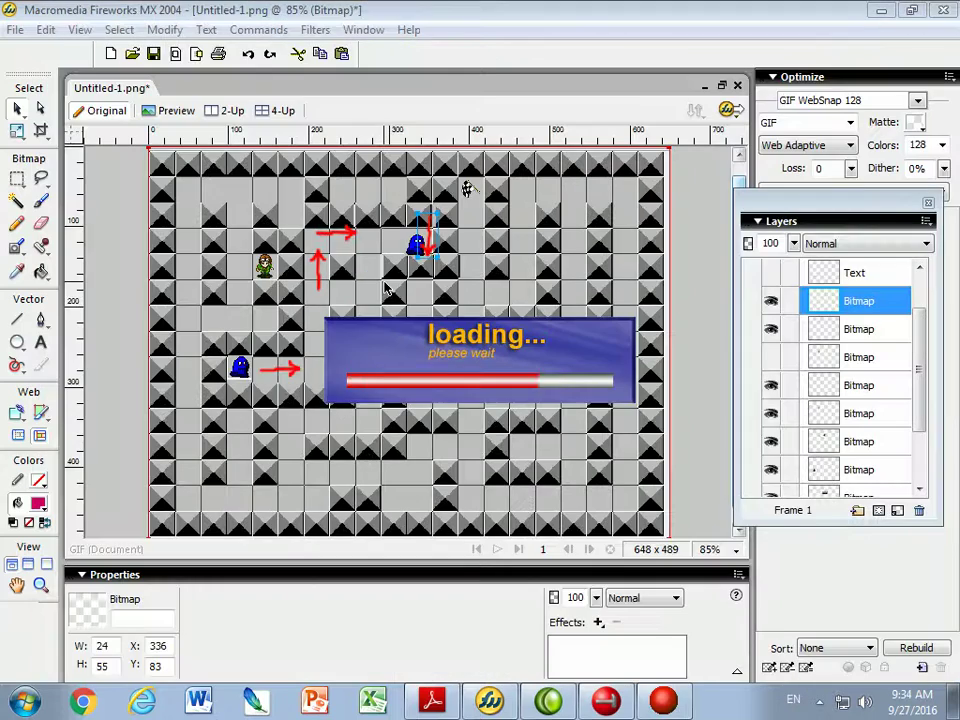
pyautogui.press('space')
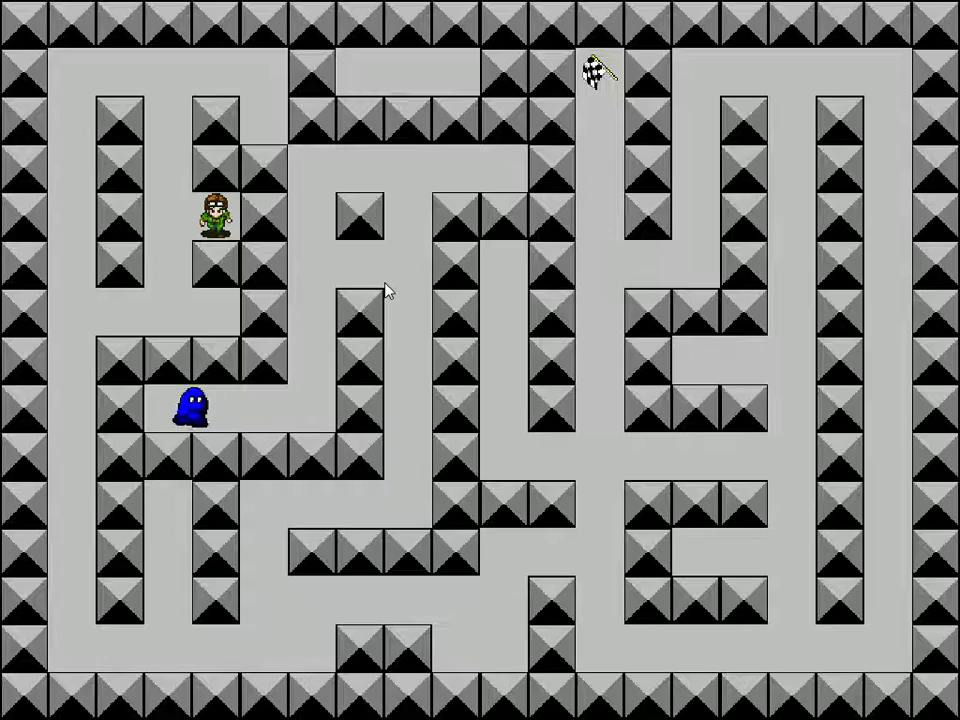
pyautogui.press('Up')
pyautogui.press('Down')
pyautogui.press('Up')
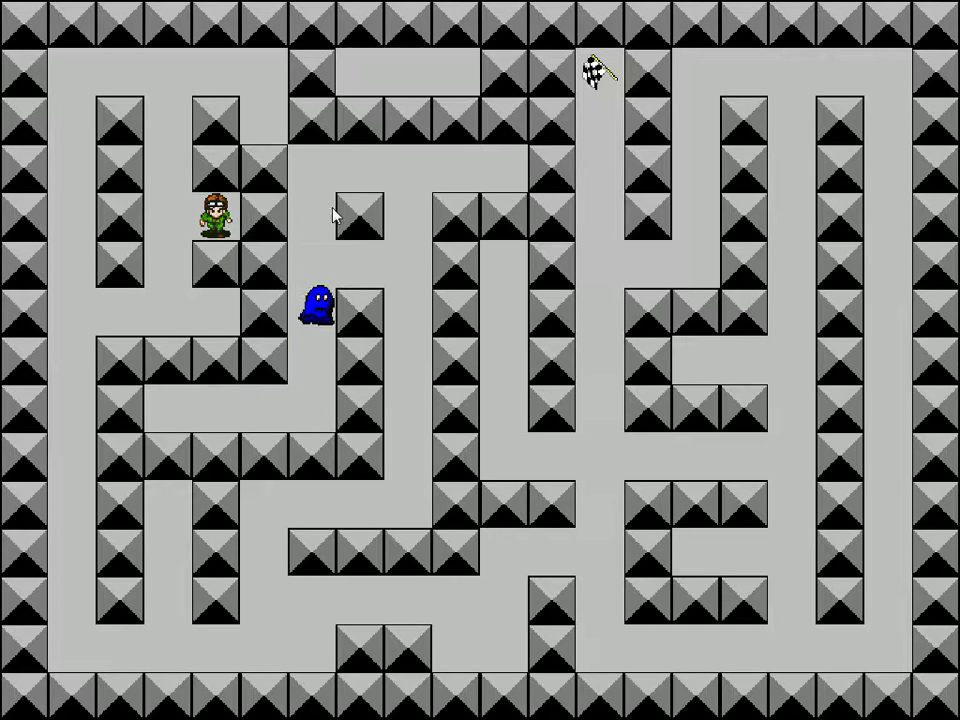
pyautogui.press('Down')
pyautogui.press('Down')
pyautogui.press('Up')
pyautogui.press('Down')
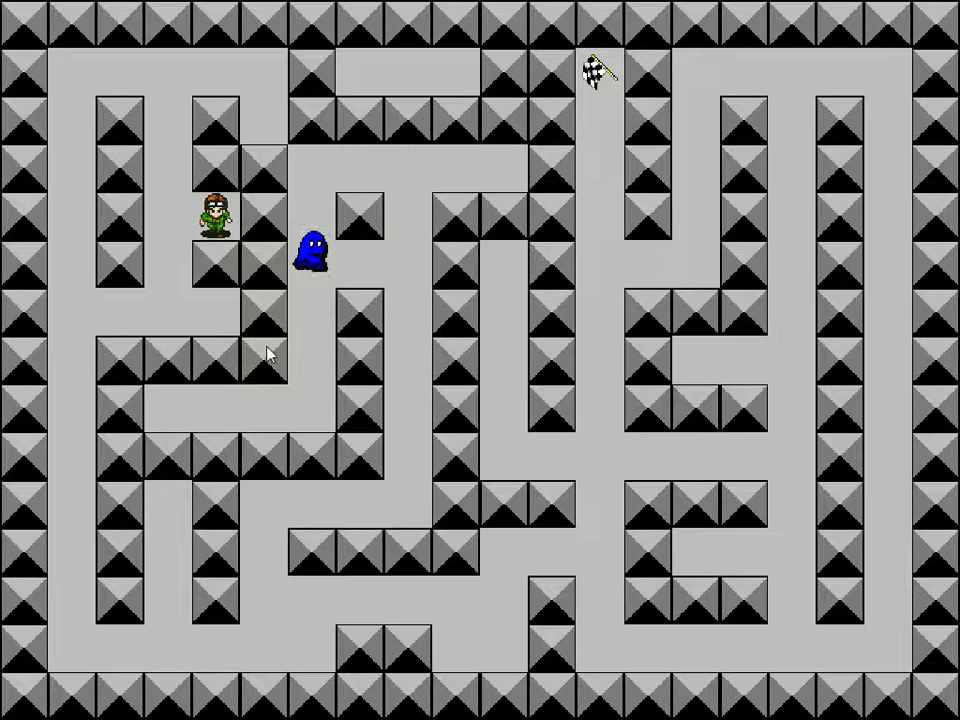
pyautogui.press('Up')
pyautogui.moveTo(323, 208); pyautogui.dragTo(308, 173)
pyautogui.press('Up')
pyautogui.press('Down')
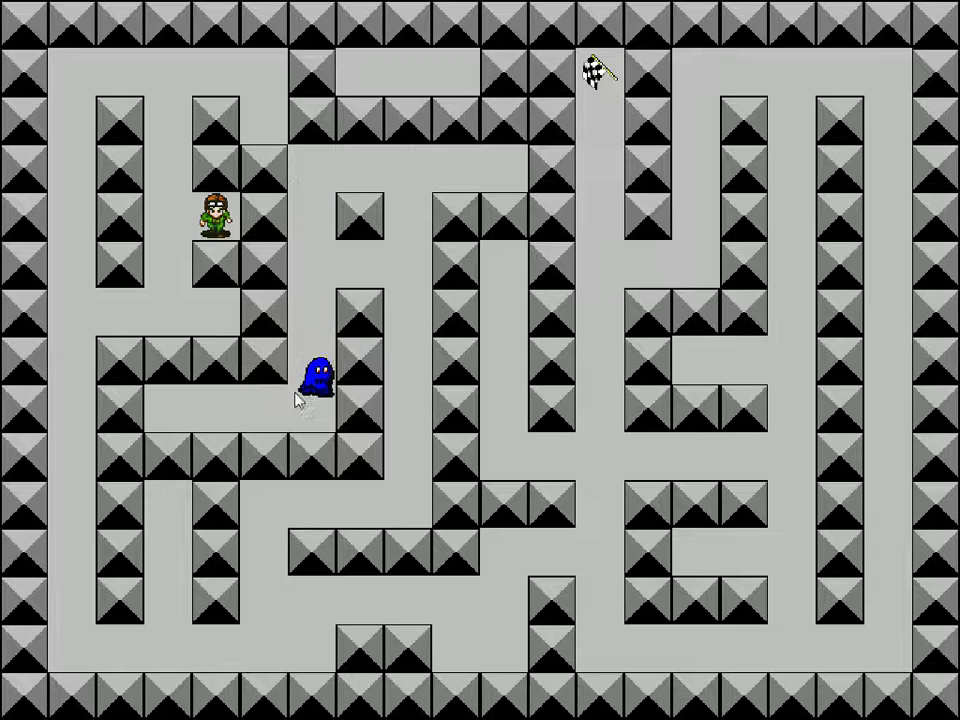
# Step: Quit the test game and turn off precise collision checking and texture preloading for the sprMonsterAll sprite
pyautogui.press('Escape')
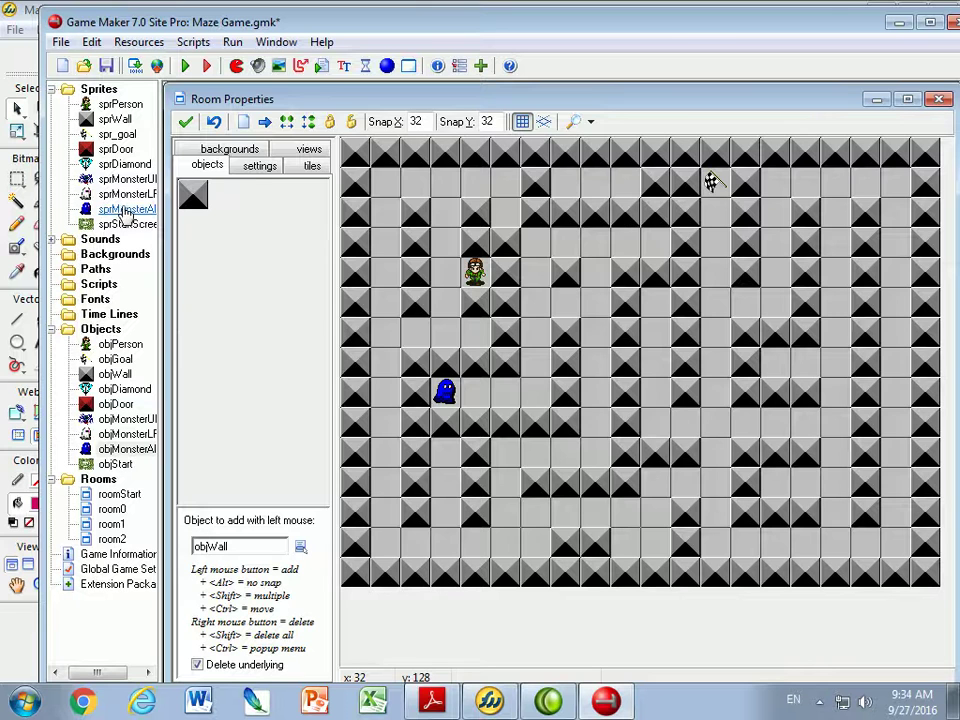
pyautogui.doubleClick(125, 210)
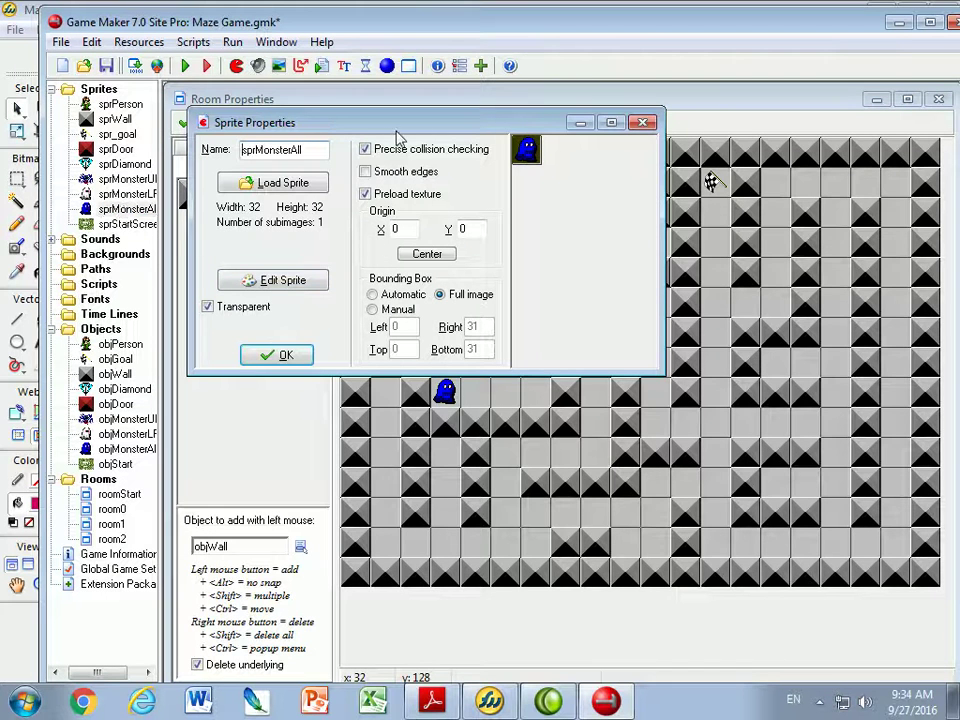
pyautogui.click(366, 150)
pyautogui.click(366, 194)
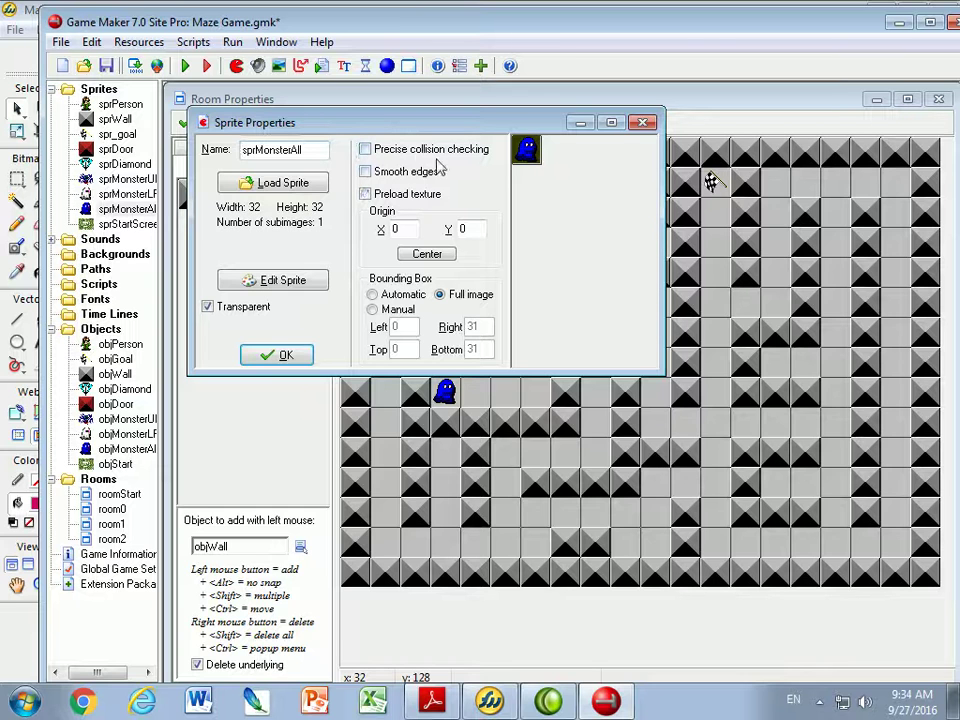
# Step: Set the sprite's bounding box to Full image and accept the sprite properties
pyautogui.click(373, 294)
pyautogui.click(373, 309)
pyautogui.click(476, 294)
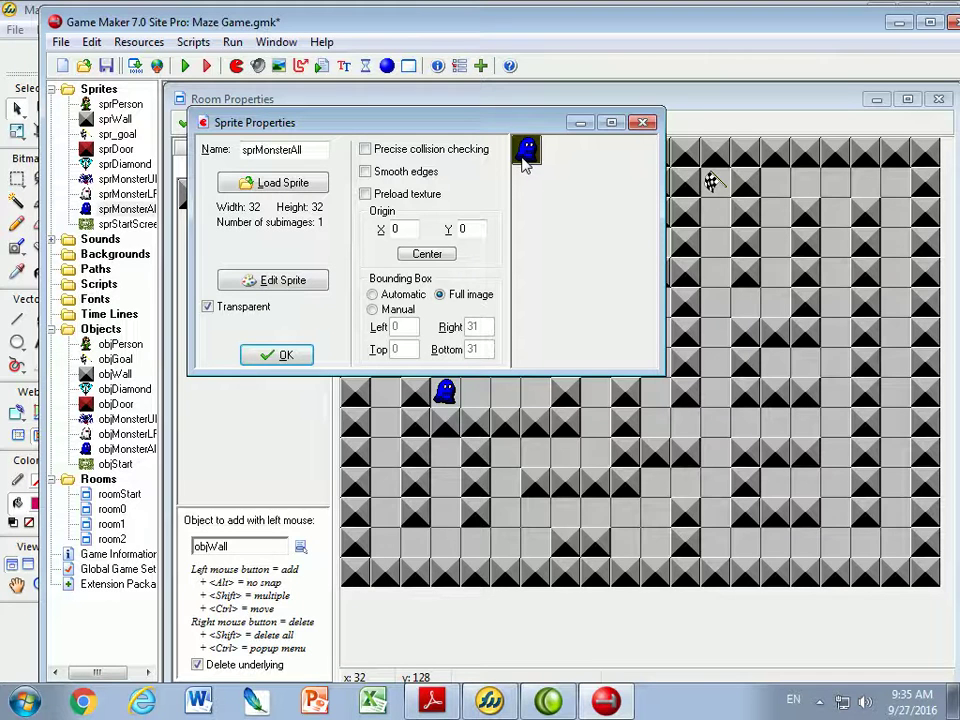
pyautogui.click(438, 295)
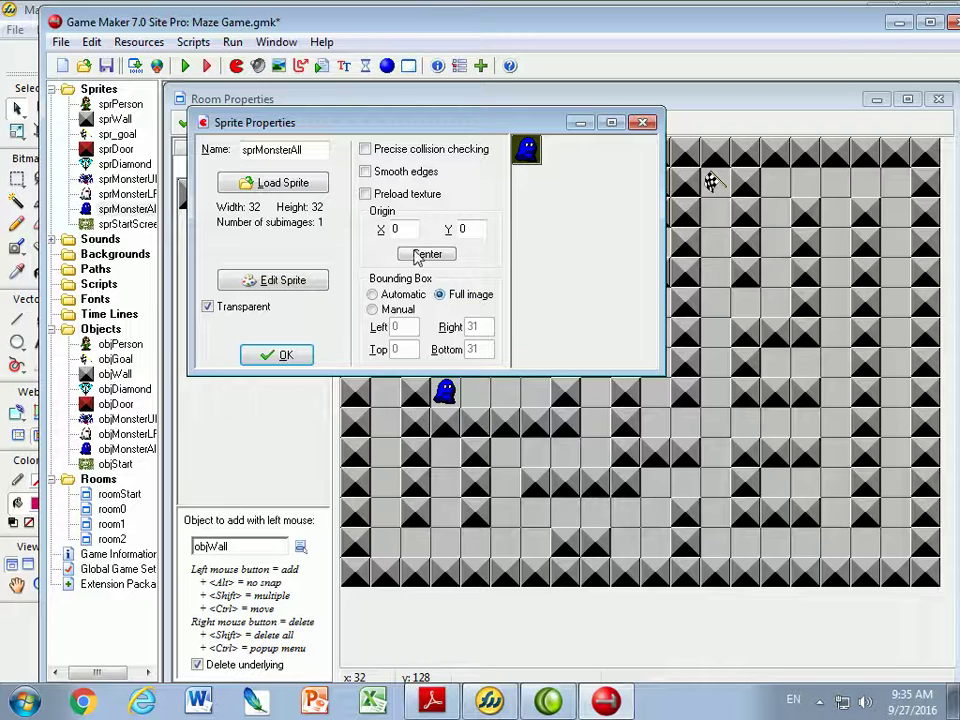
pyautogui.click(276, 355)
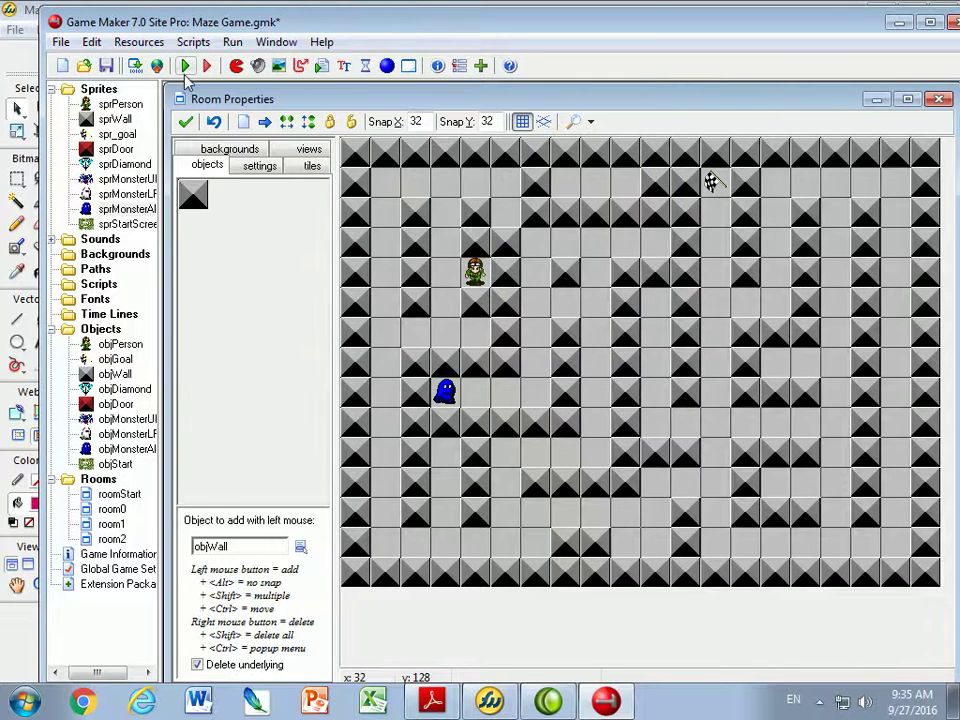
# Step: Run the game past the start screen, watch the blue monster move through the corridors, and quit the game
pyautogui.click(135, 65)
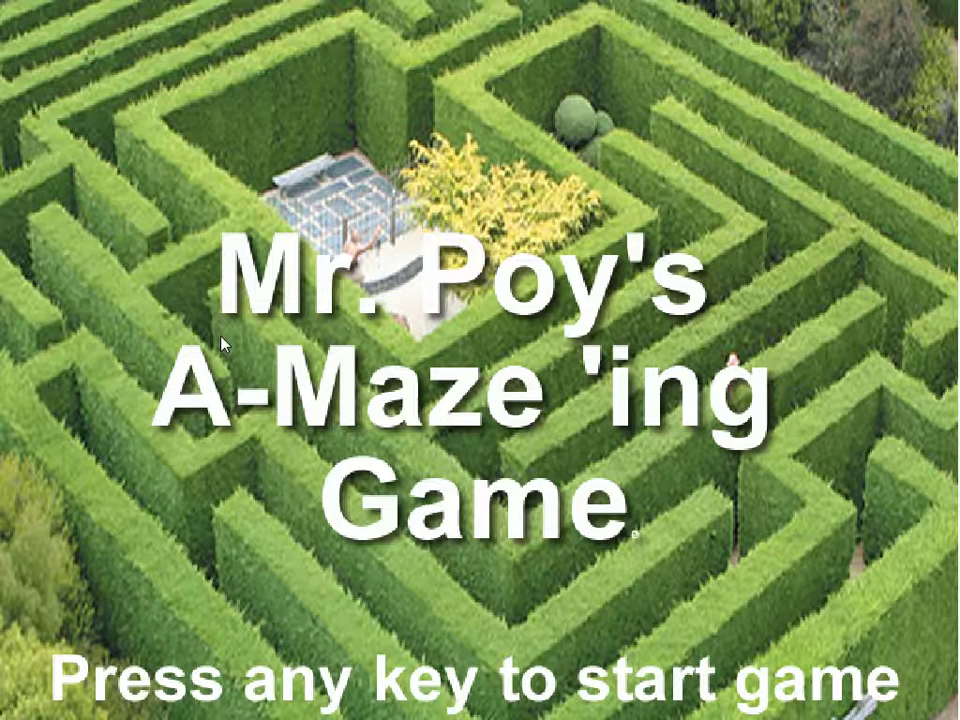
pyautogui.press('space')
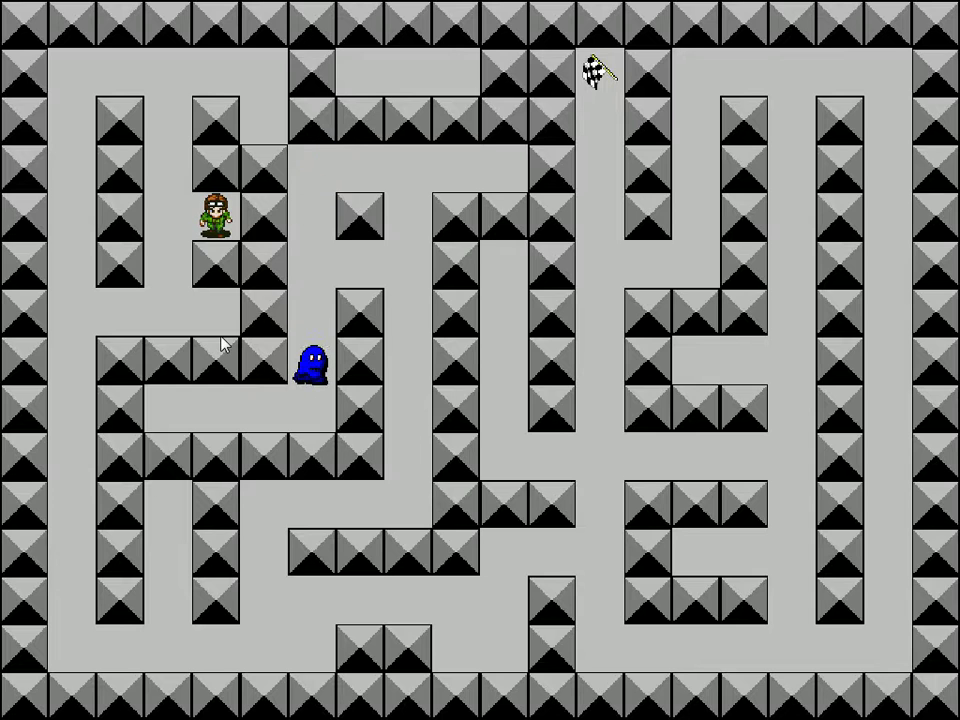
pyautogui.press('Escape')
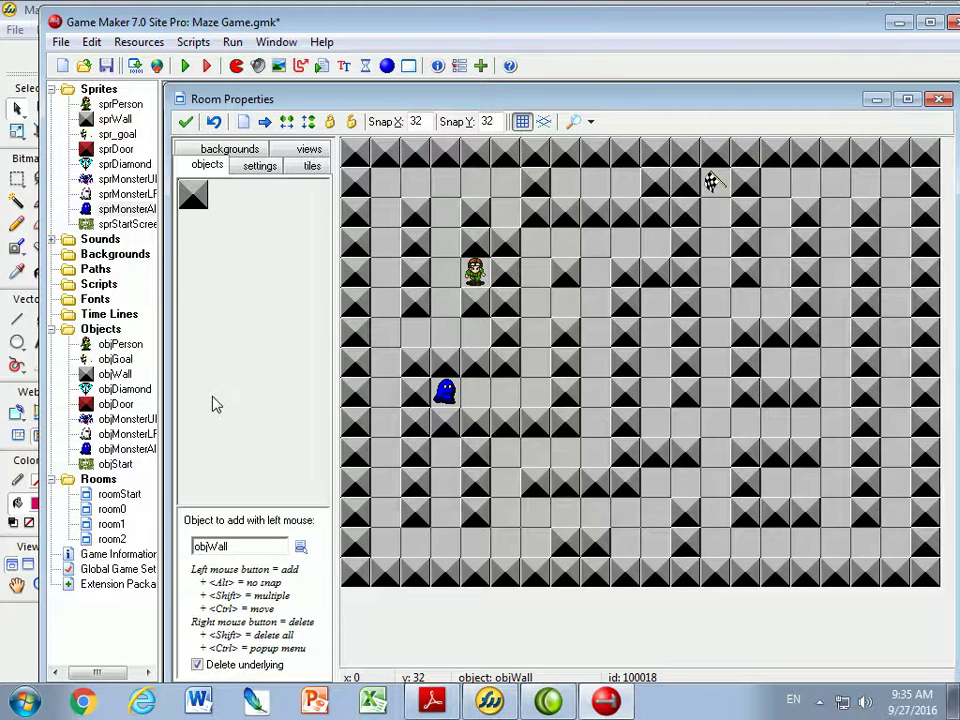
# Step: Open the objMonsterAll properties and add a normal Step event
pyautogui.click(121, 452)
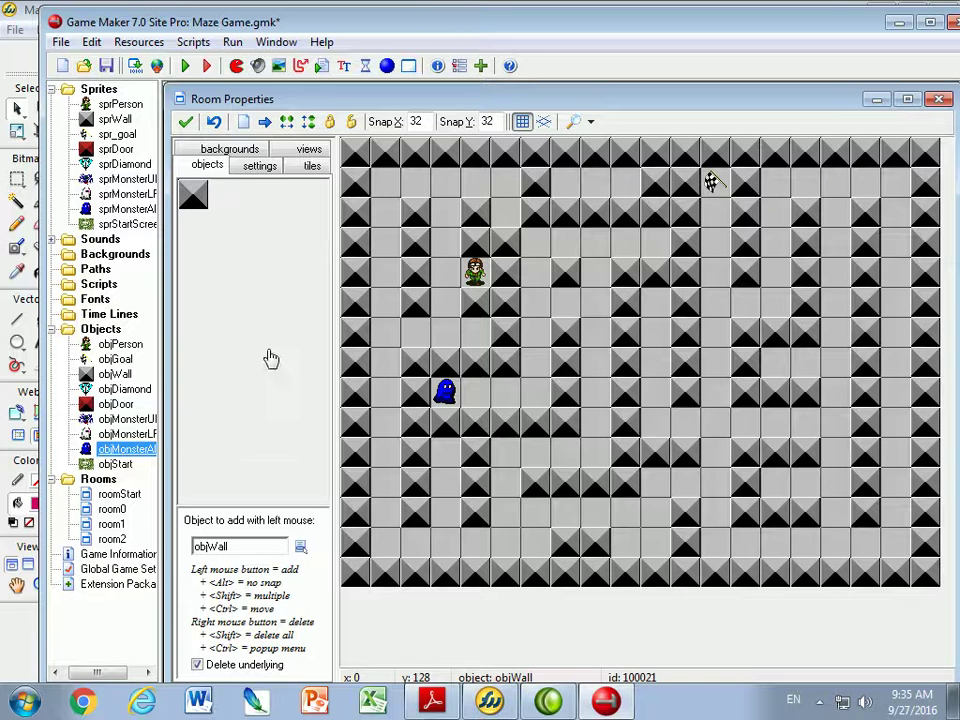
pyautogui.press('Return')
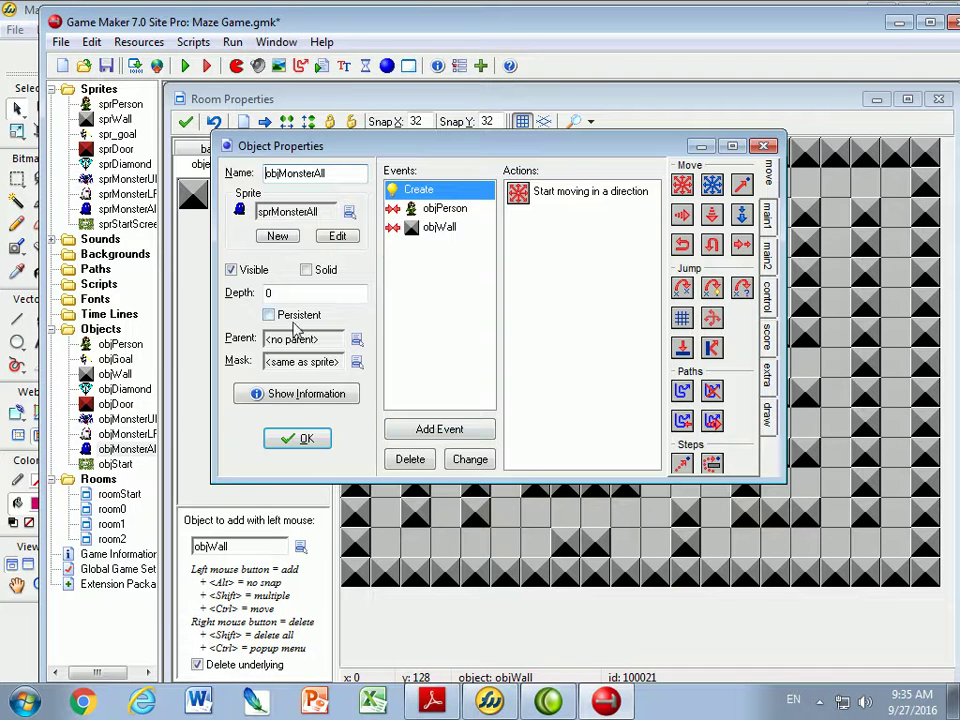
pyautogui.click(433, 430)
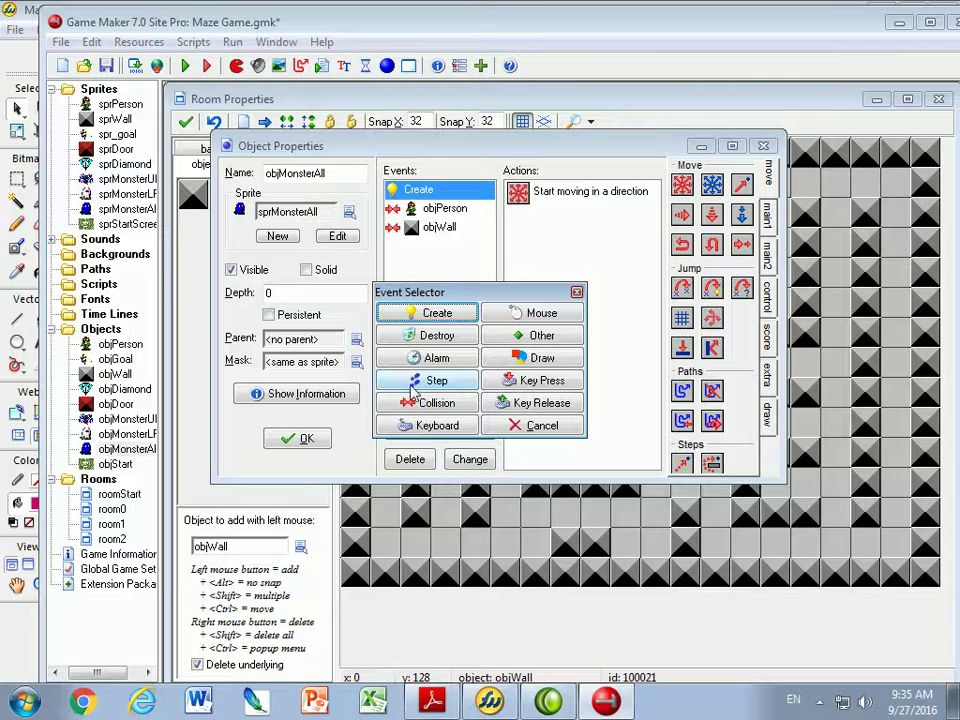
pyautogui.click(410, 390)
pyautogui.click(440, 397)
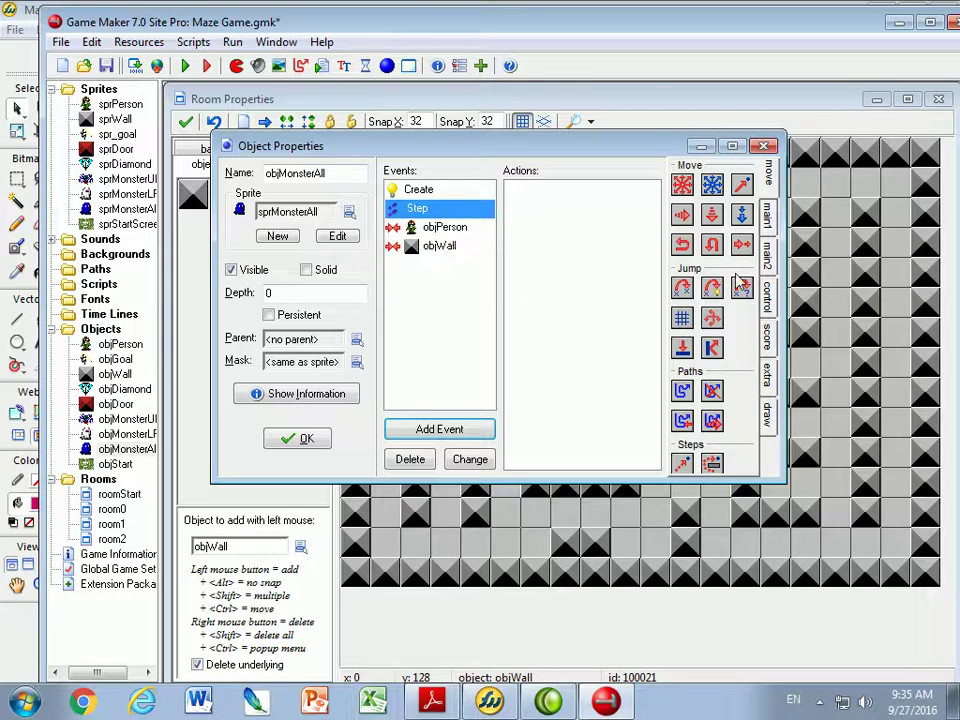
# Step: Add a Check Grid action with horizontal and vertical snap 32, followed by a Test Chance action with 8 sides, to the Step event
pyautogui.click(767, 298)
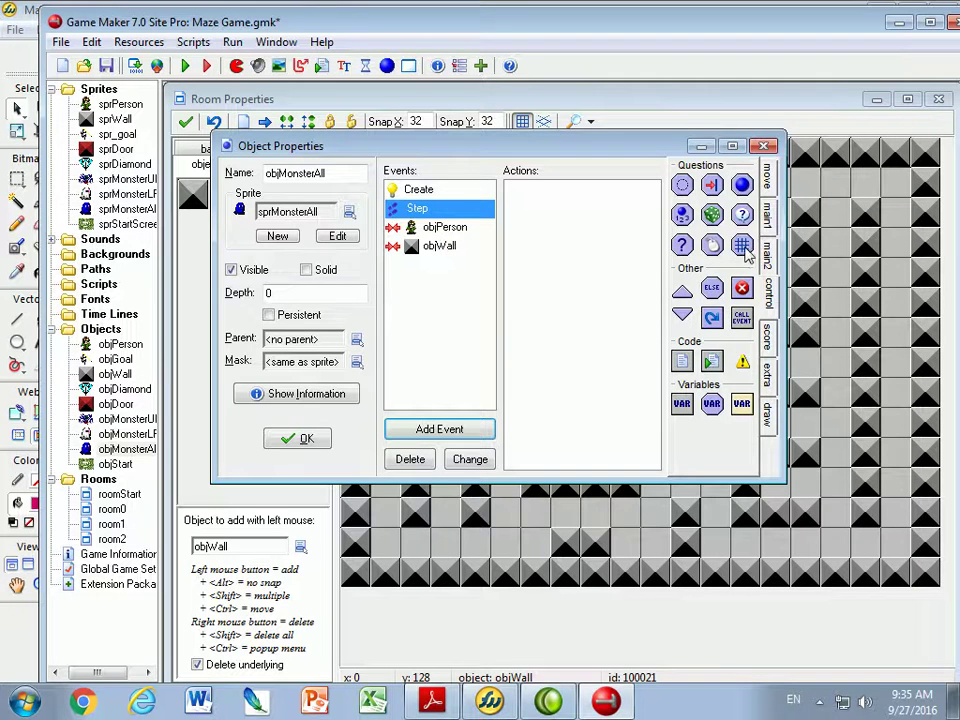
pyautogui.moveTo(745, 250); pyautogui.dragTo(565, 234)
pyautogui.write('32')
pyautogui.press('Tab')
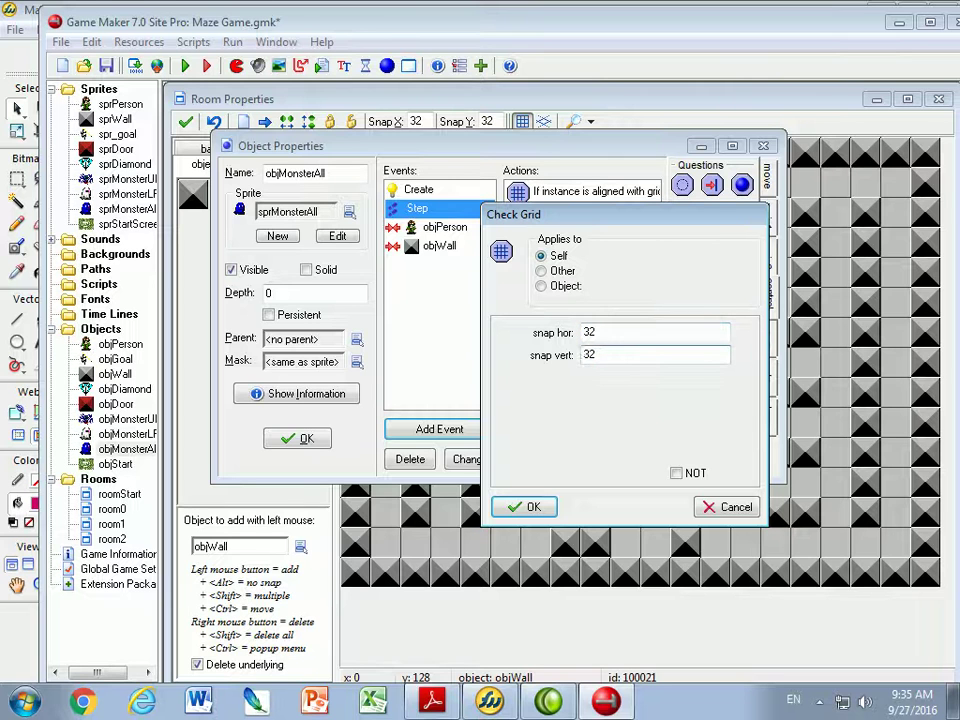
pyautogui.click(527, 510)
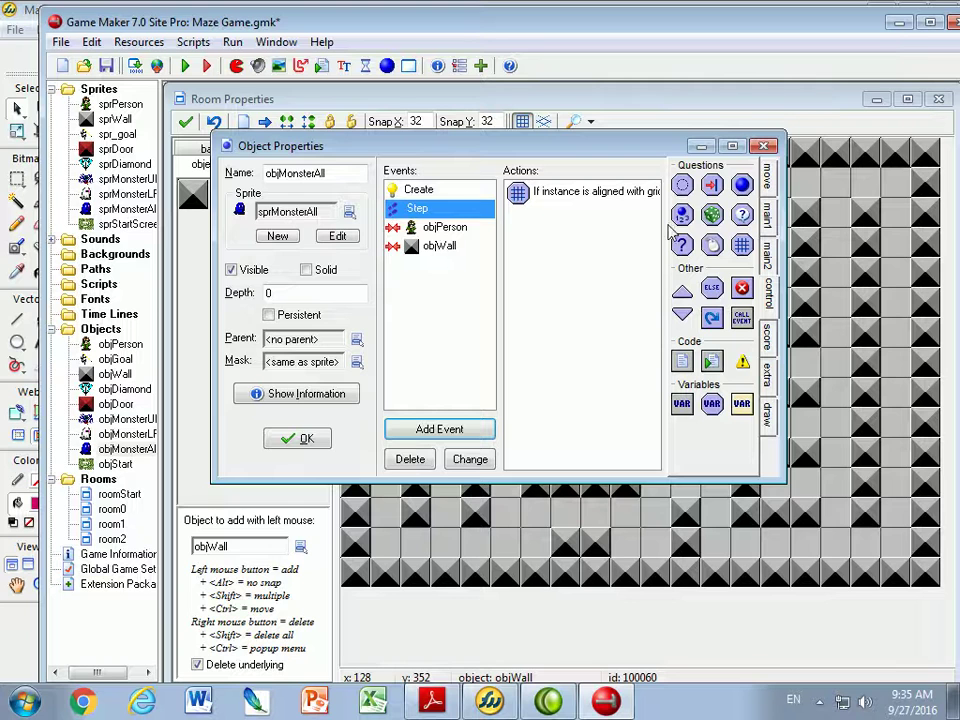
pyautogui.moveTo(712, 217); pyautogui.dragTo(551, 242)
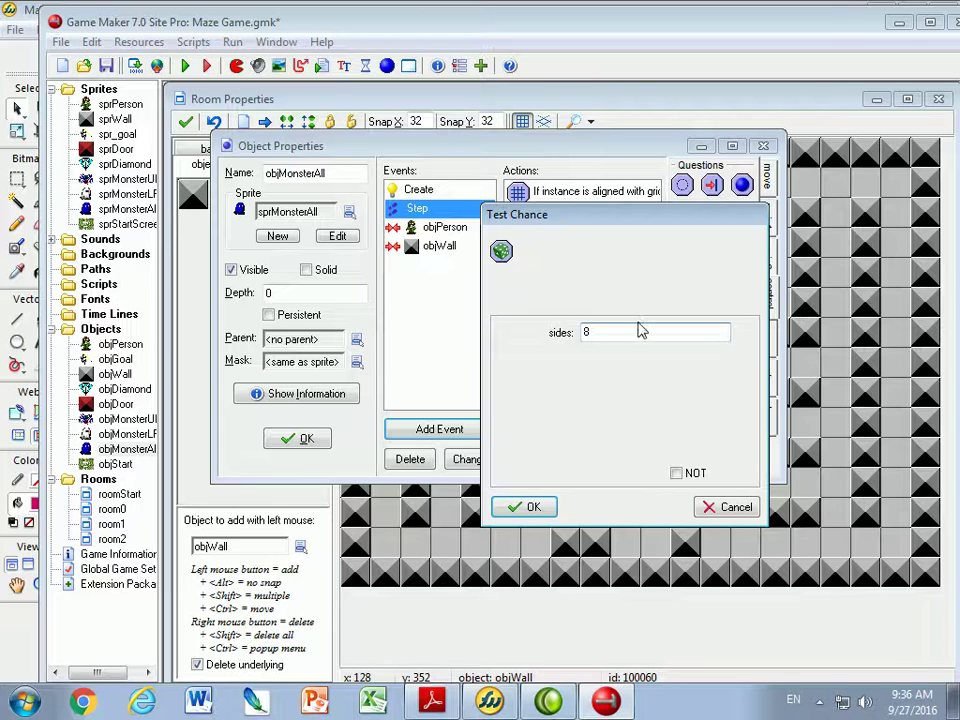
pyautogui.click(525, 507)
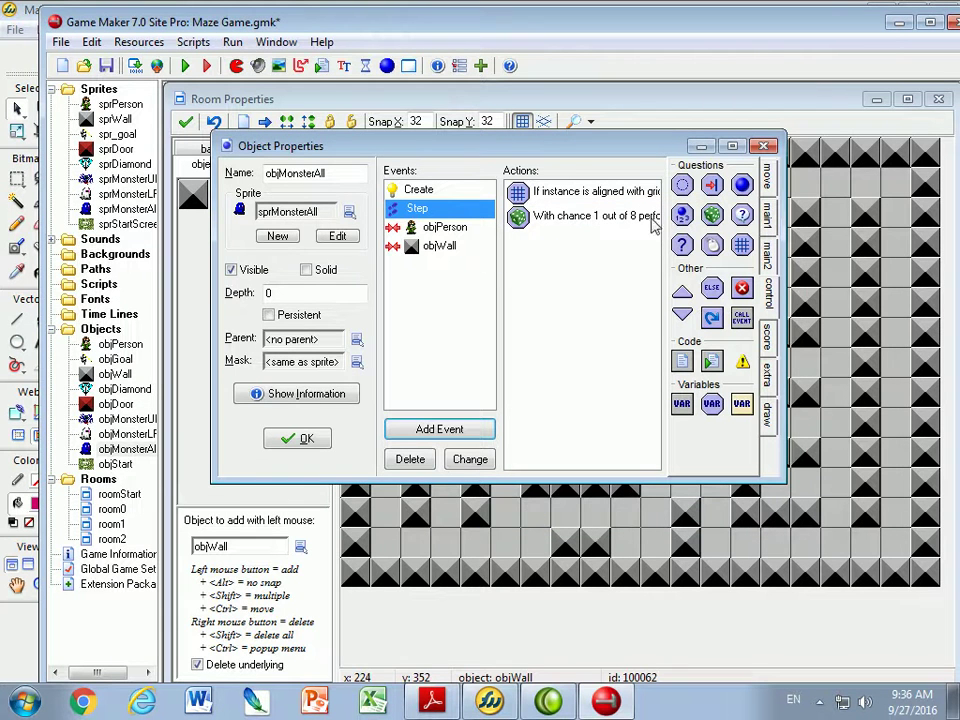
# Step: Append a Move Fixed action with the up, down, left and right directions and speed 4 to the Step event
pyautogui.click(767, 176)
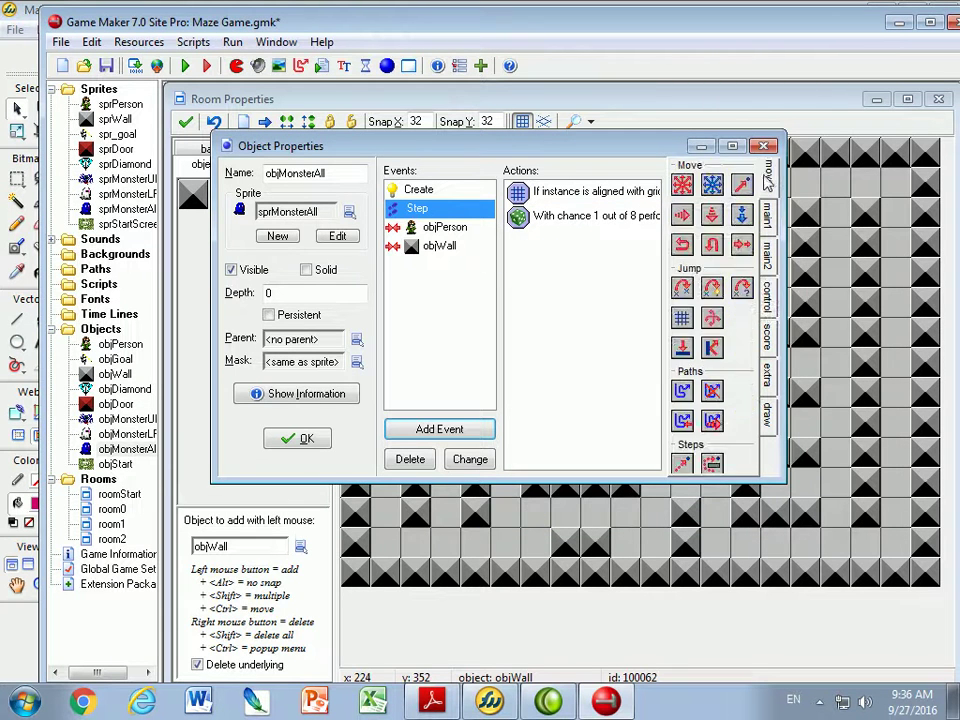
pyautogui.moveTo(682, 188); pyautogui.dragTo(574, 305)
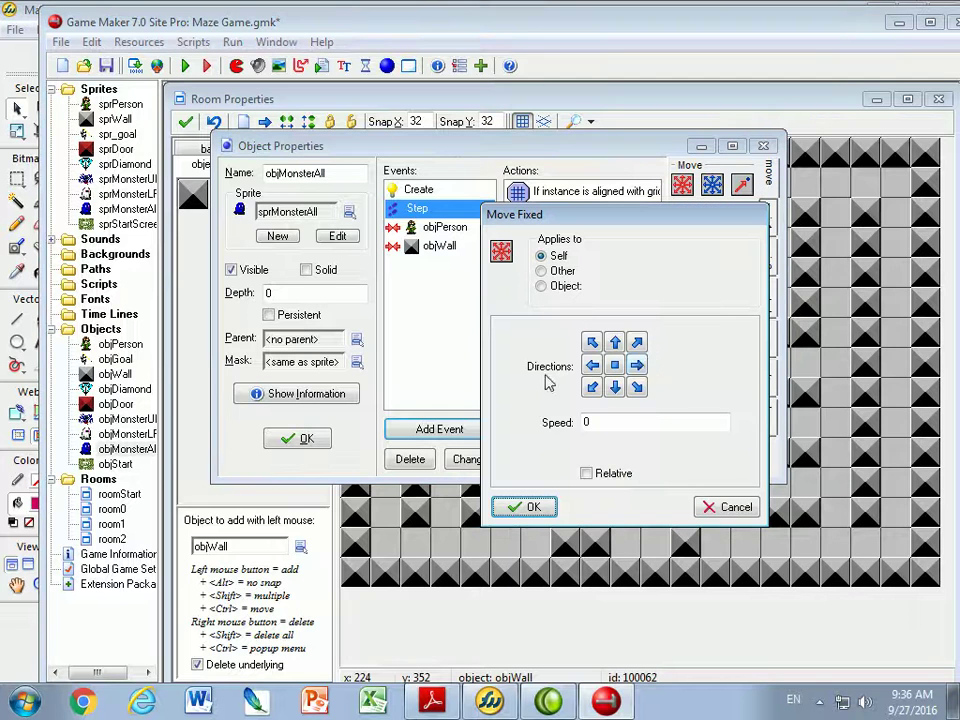
pyautogui.click(637, 365)
pyautogui.click(615, 387)
pyautogui.doubleClick(595, 422)
pyautogui.write('4')
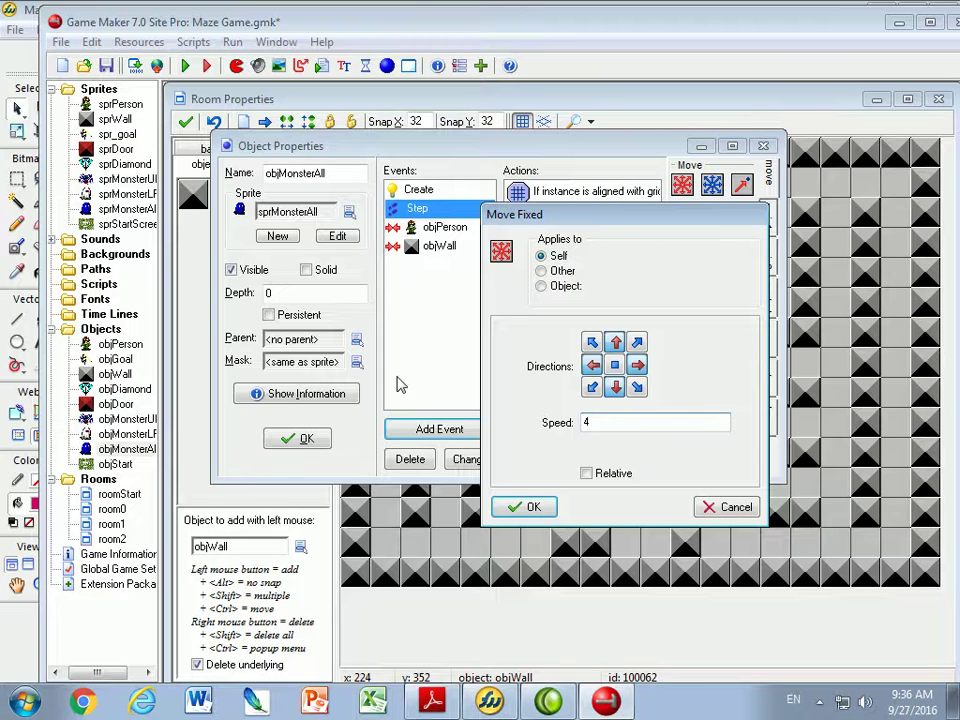
pyautogui.click(523, 507)
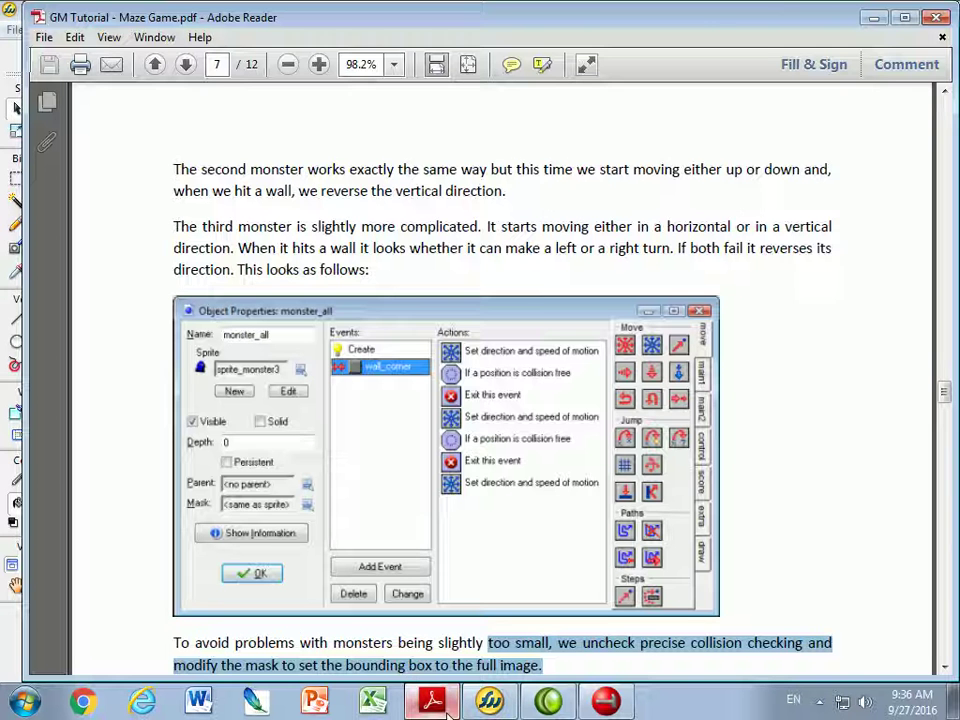
# Step: Switch to the Maze Game tutorial PDF in Adobe Reader and examine its notes on monster bounding boxes and person-monster collisions
pyautogui.click(432, 700)
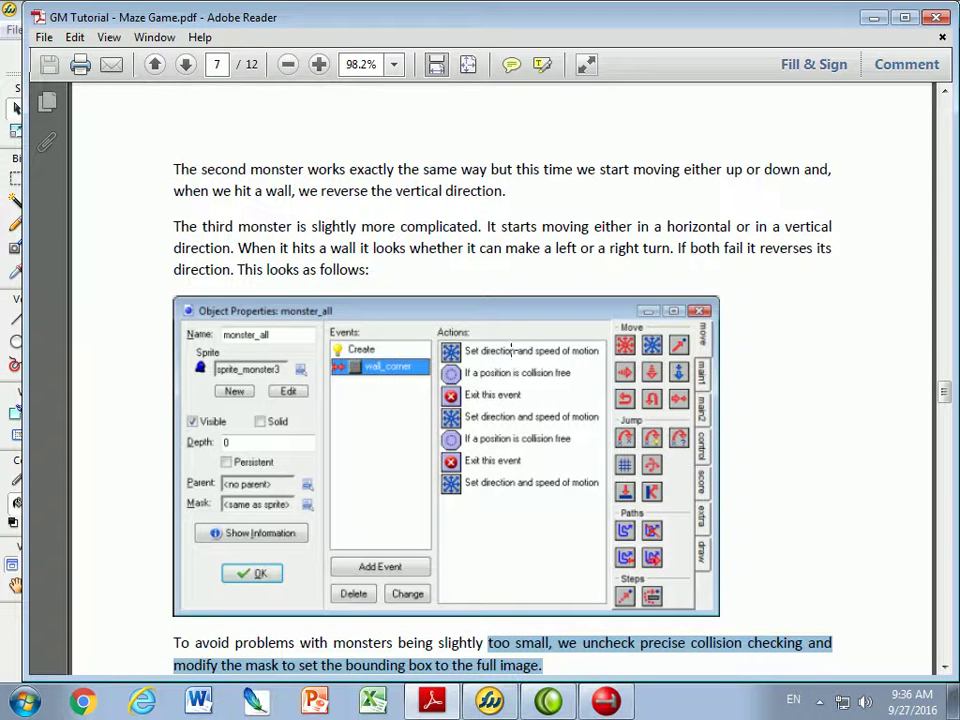
pyautogui.scroll(-5, 470, 518)
pyautogui.moveTo(470, 518); pyautogui.dragTo(477, 527)
pyautogui.click(303, 484)
pyautogui.moveTo(184, 479); pyautogui.dragTo(493, 545)
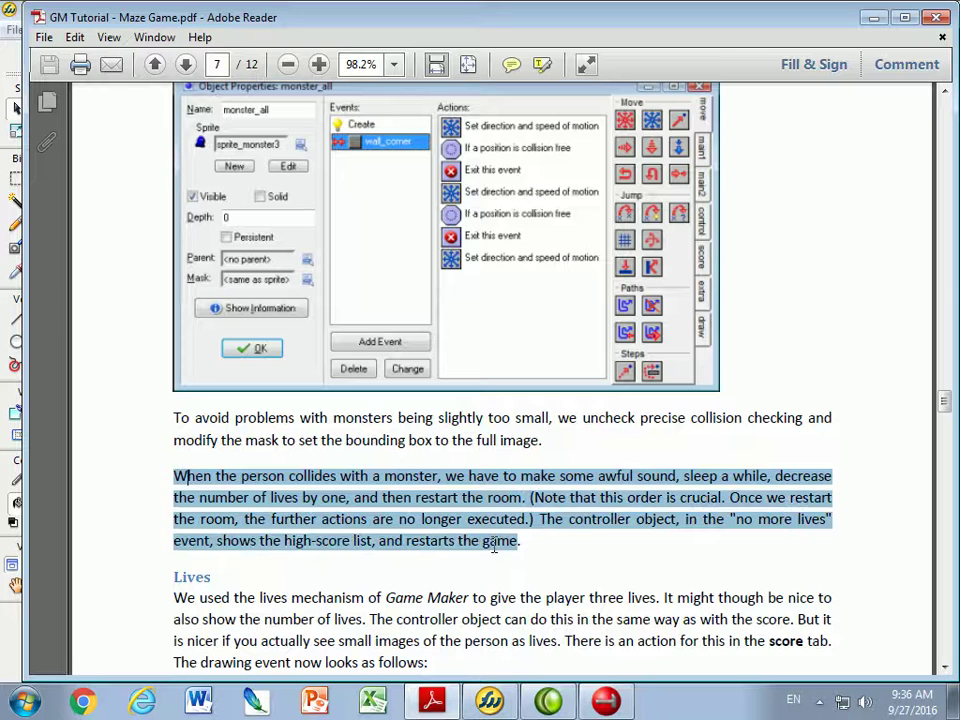
pyautogui.moveTo(235, 418); pyautogui.dragTo(558, 441)
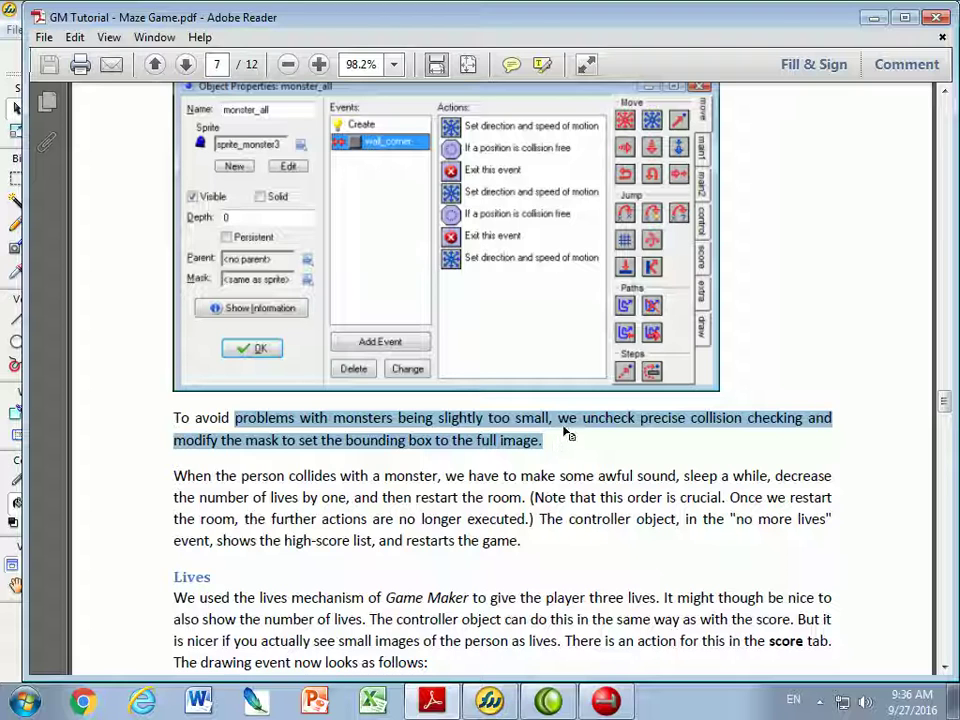